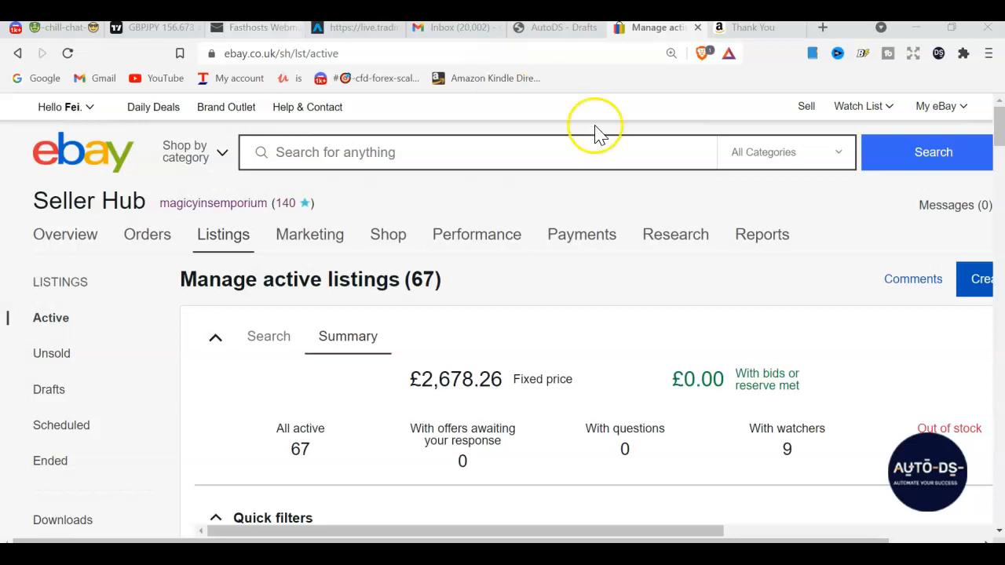
Search Google for "what is dropshipping" in a new browser tab
click(823, 27)
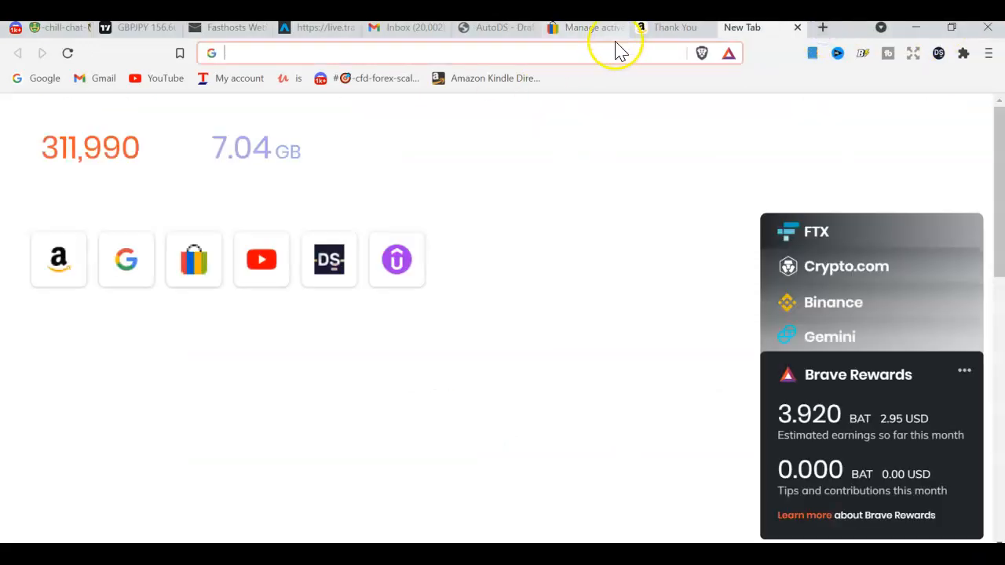
text(google)
key(Return)
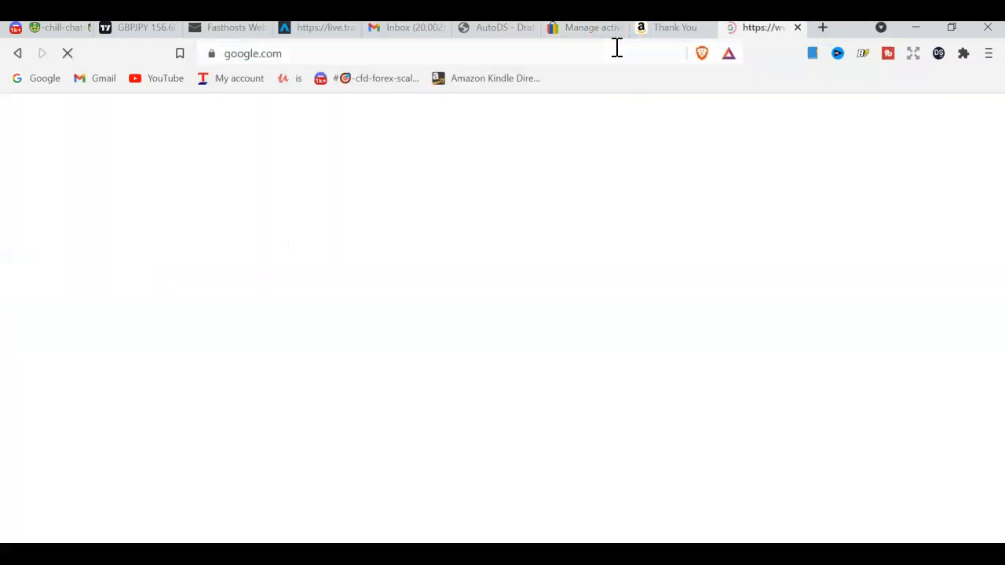
text(what is dropshipping)
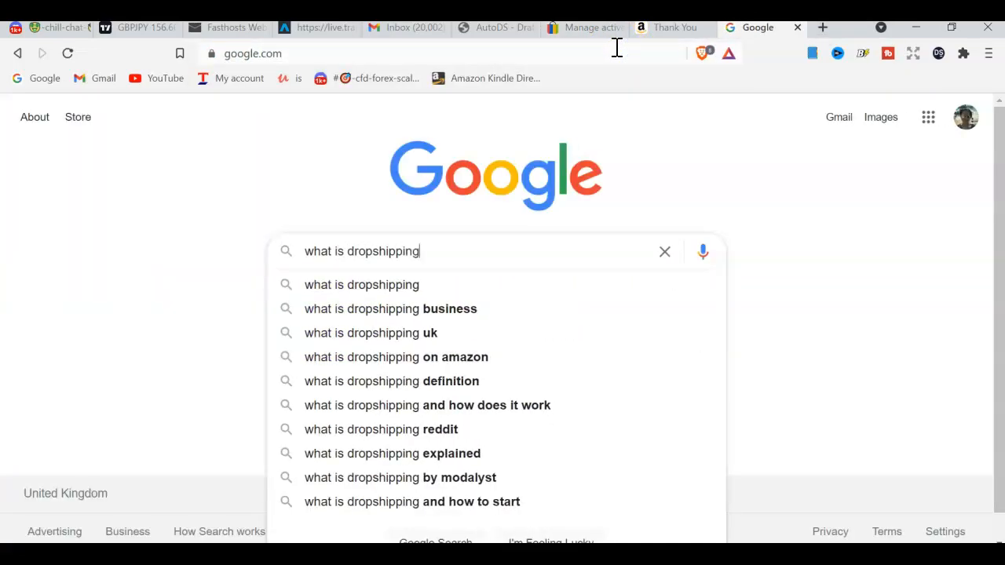
key(Return)
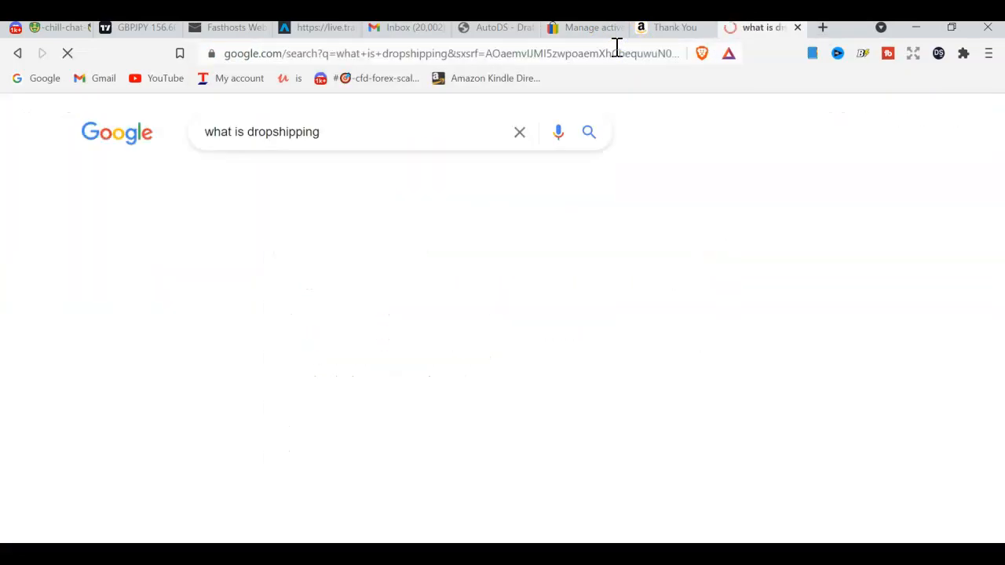
Open the Wikipedia article on drop shipping from the search results and skim it to the references
scroll(697, 291, down, 2)
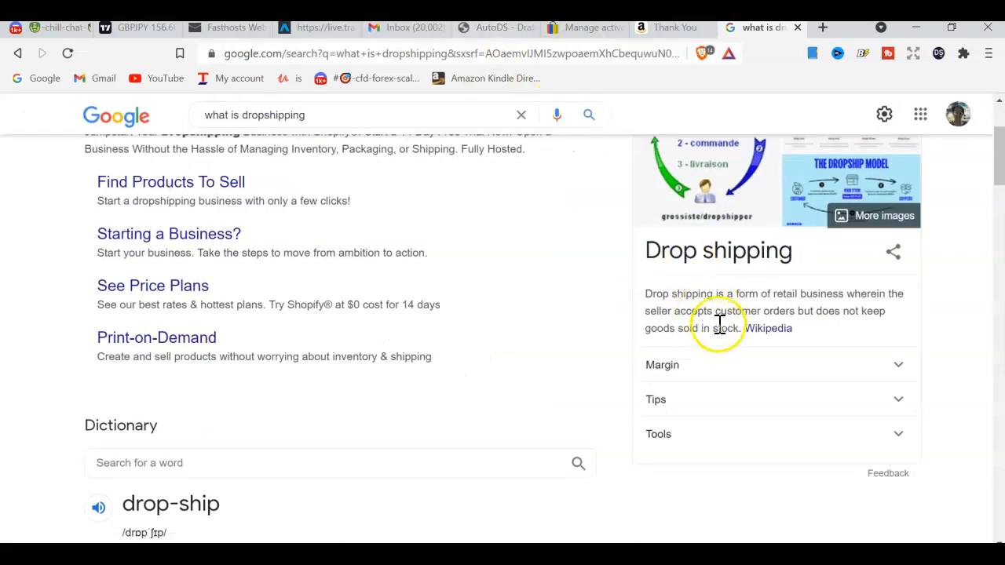
click(770, 331)
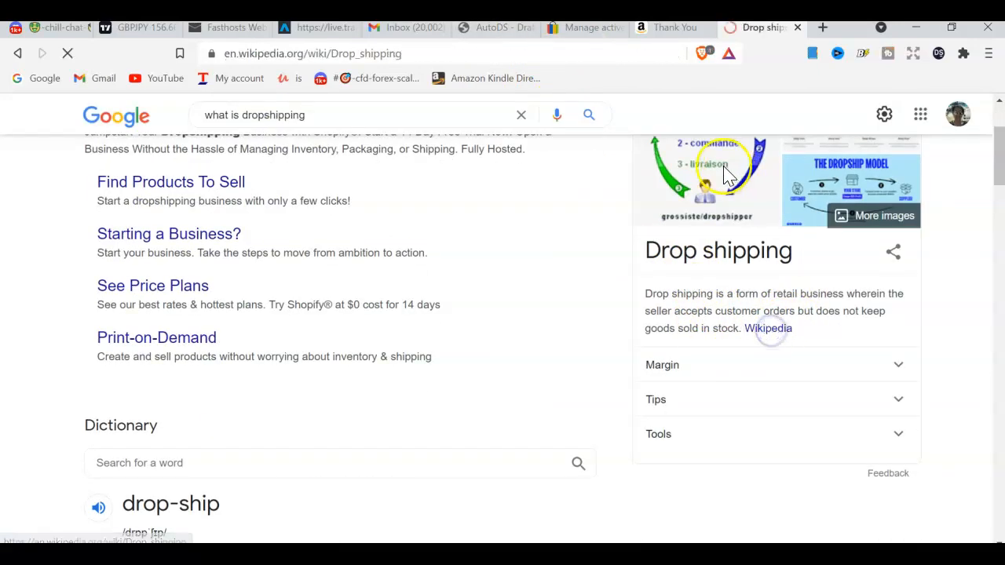
scroll(612, 275, down, 10)
scroll(613, 274, down, 10)
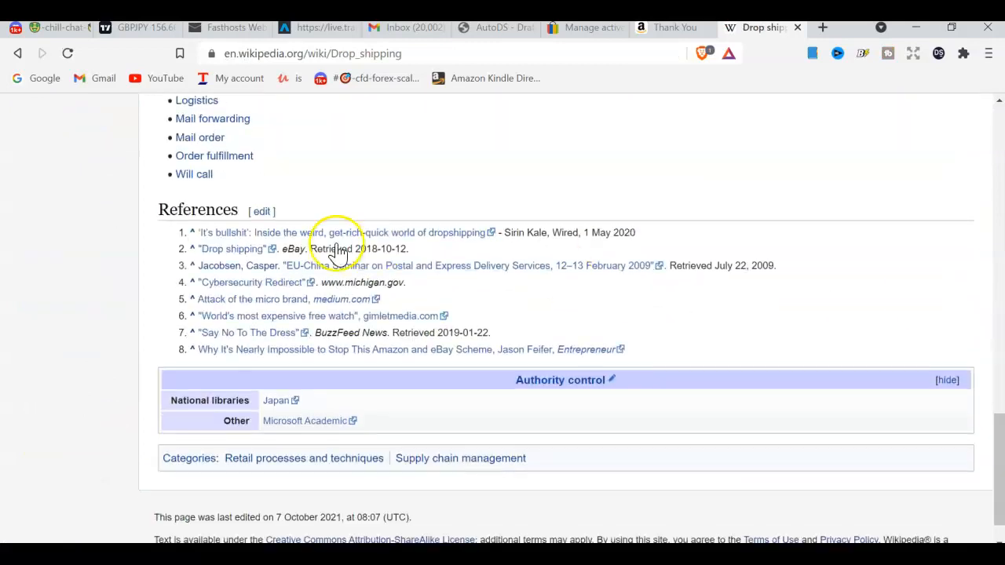
Return to the search results and view Oberlo's "The Dropship Model" diagram among the dropshipping images
click(17, 52)
scroll(675, 290, up, 2)
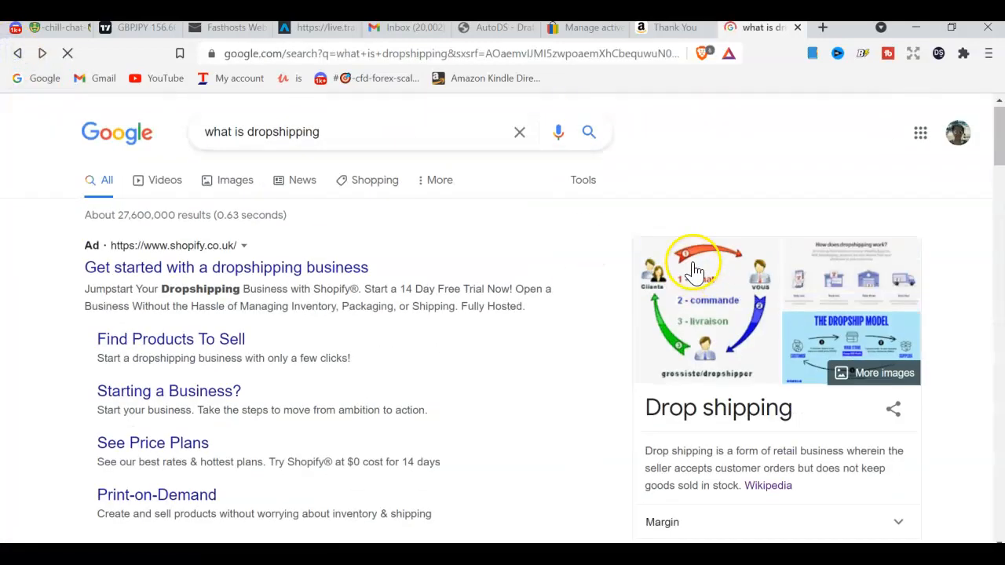
click(700, 292)
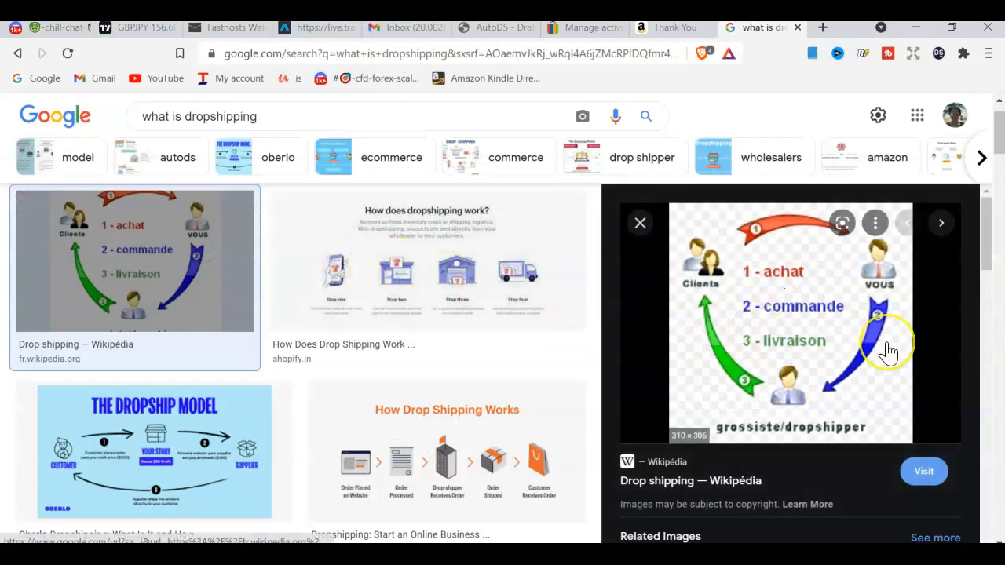
scroll(398, 413, down, 1)
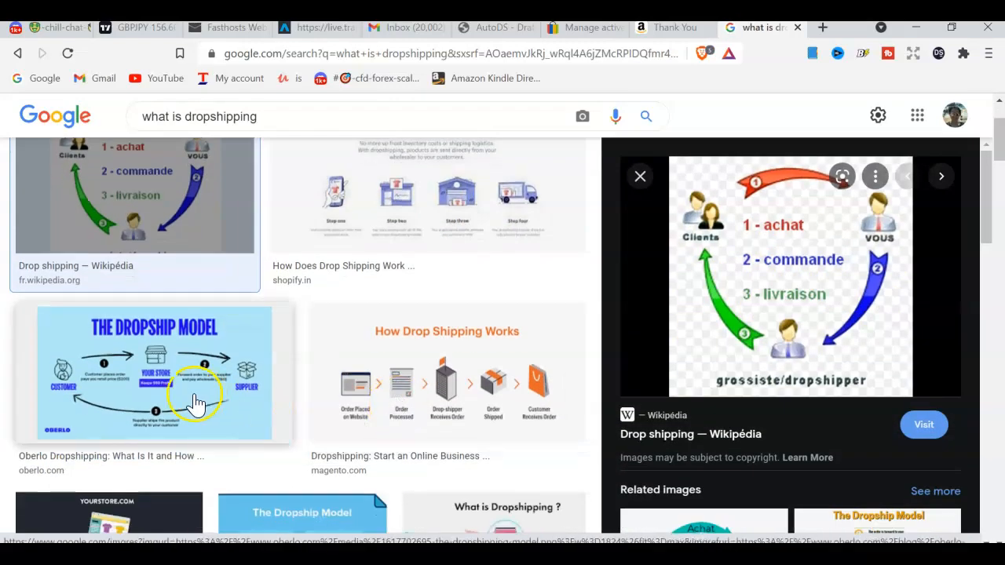
click(197, 405)
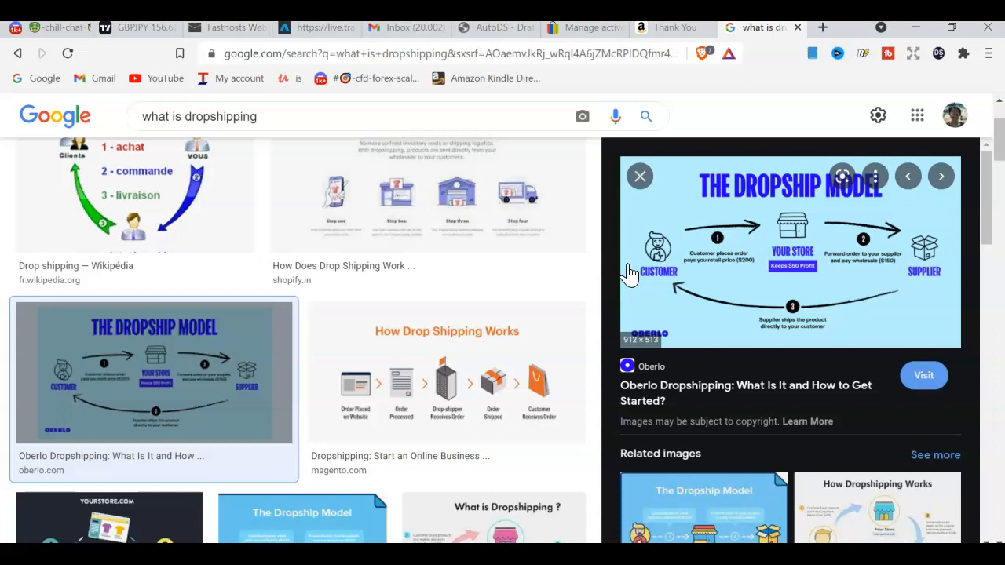
click(734, 259)
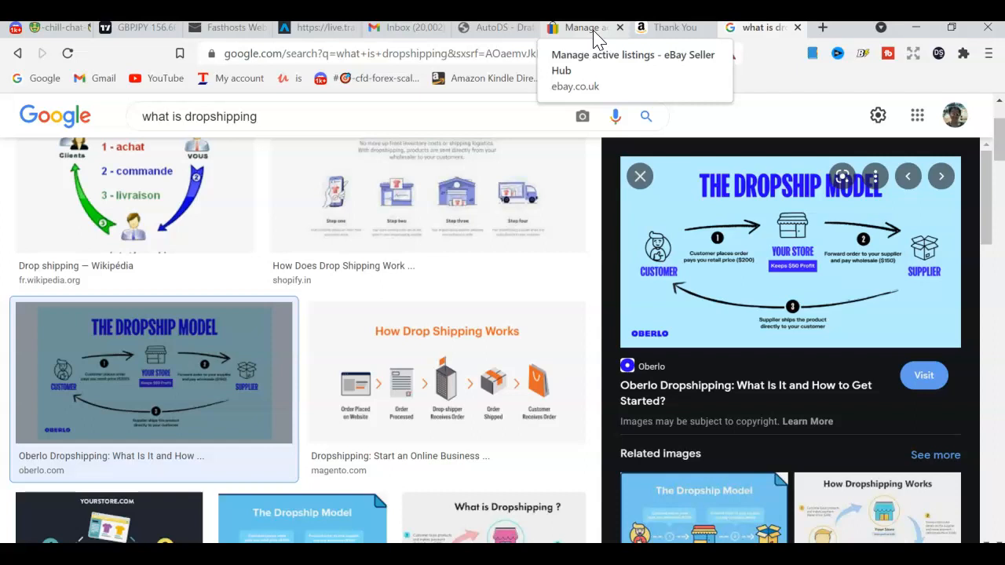
View the open eBay active listings, Amazon order confirmation and AutoDS drafts pages in turn, dismissing the account problem notification
click(594, 33)
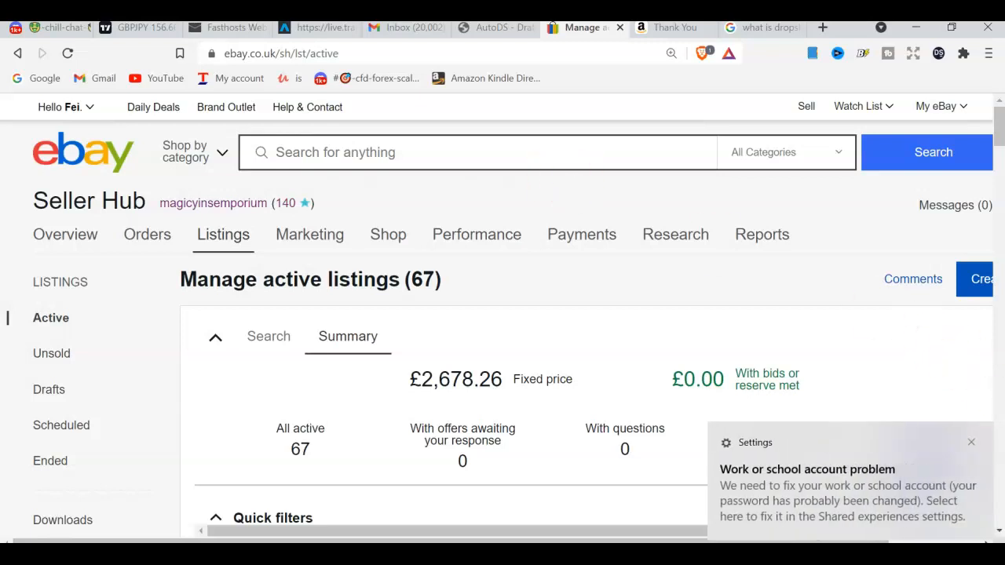
click(970, 443)
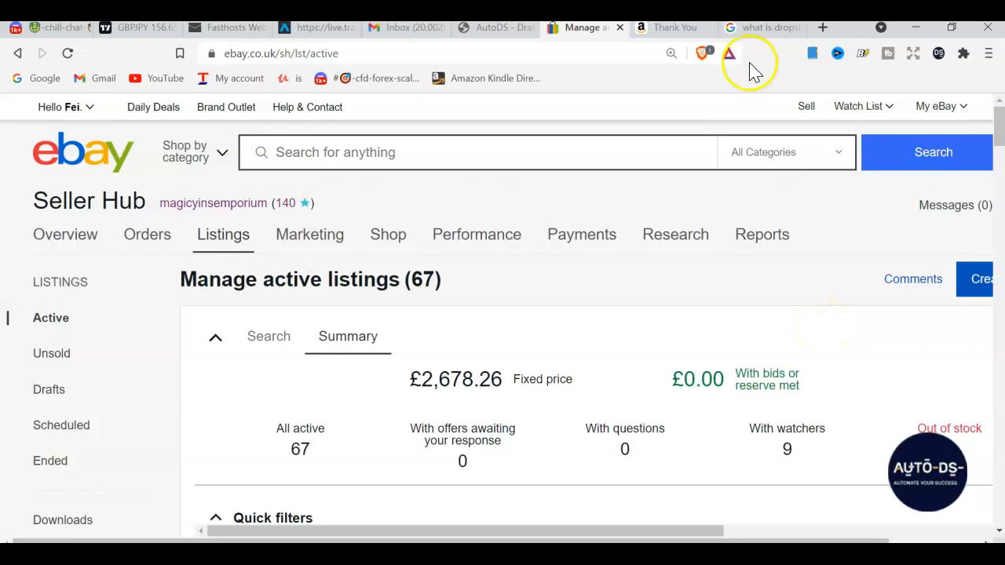
click(663, 28)
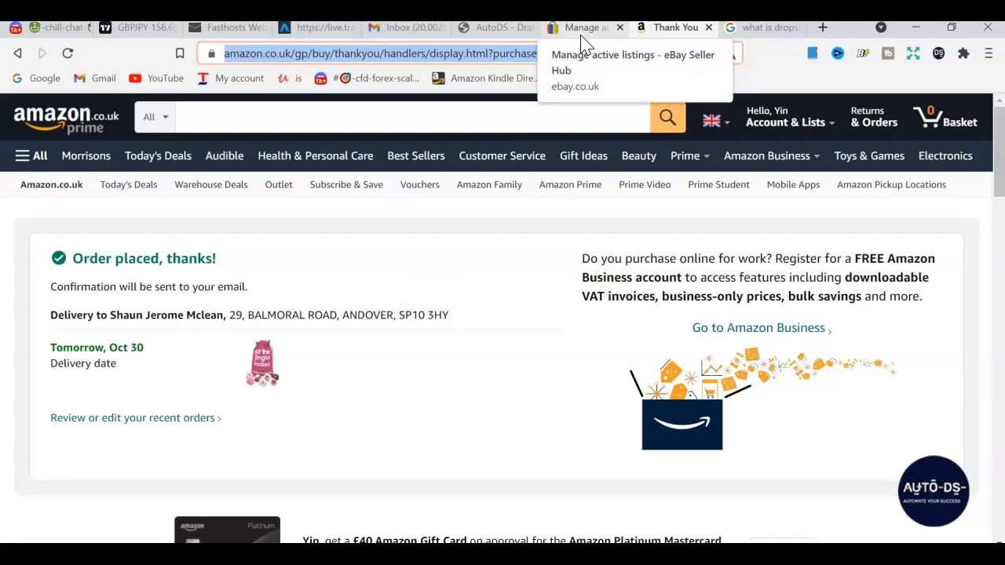
right_click(565, 52)
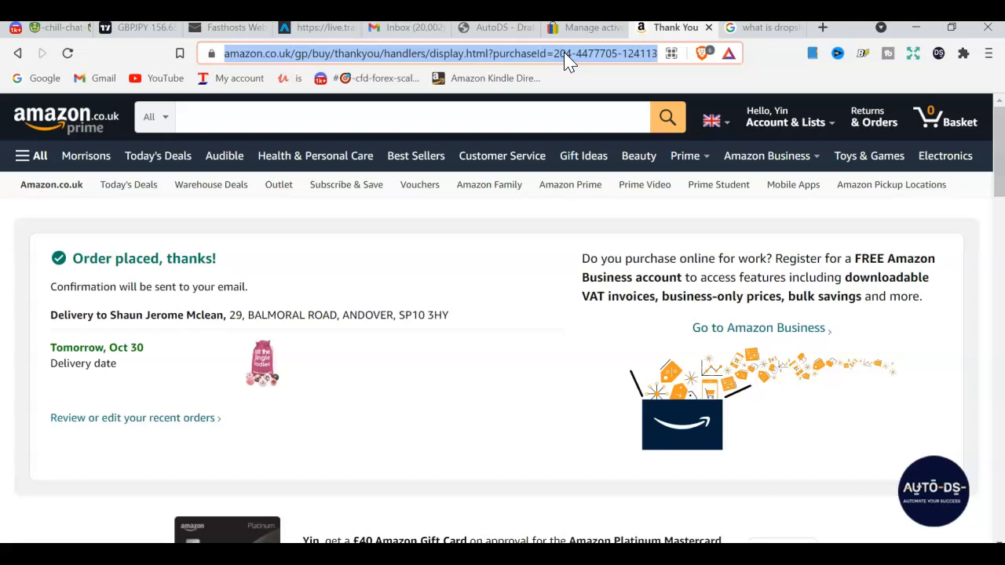
click(501, 29)
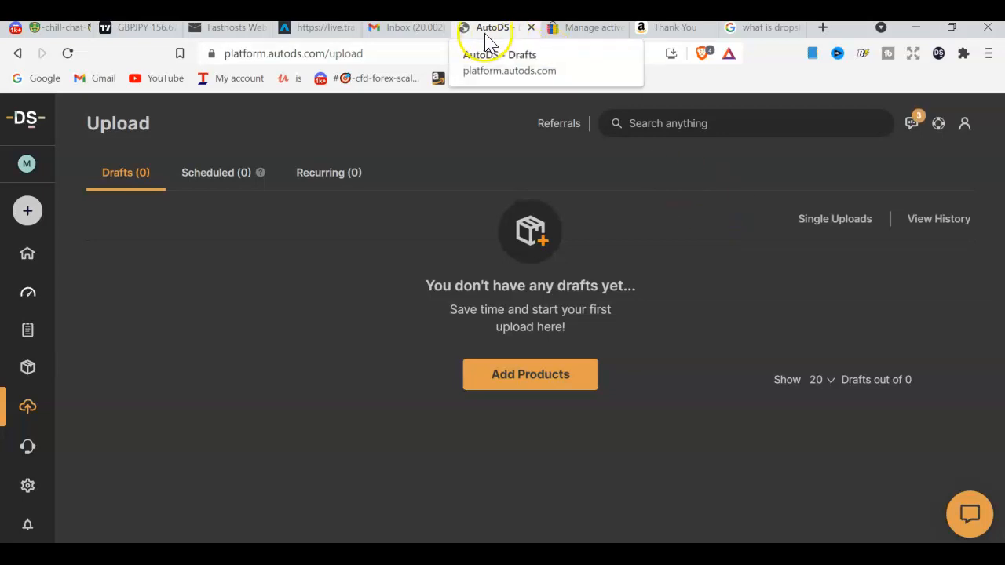
Search Google for "autods reviews" and show the general web results instead of images
click(738, 36)
scroll(281, 152, up, 2)
click(119, 147)
text(autods r)
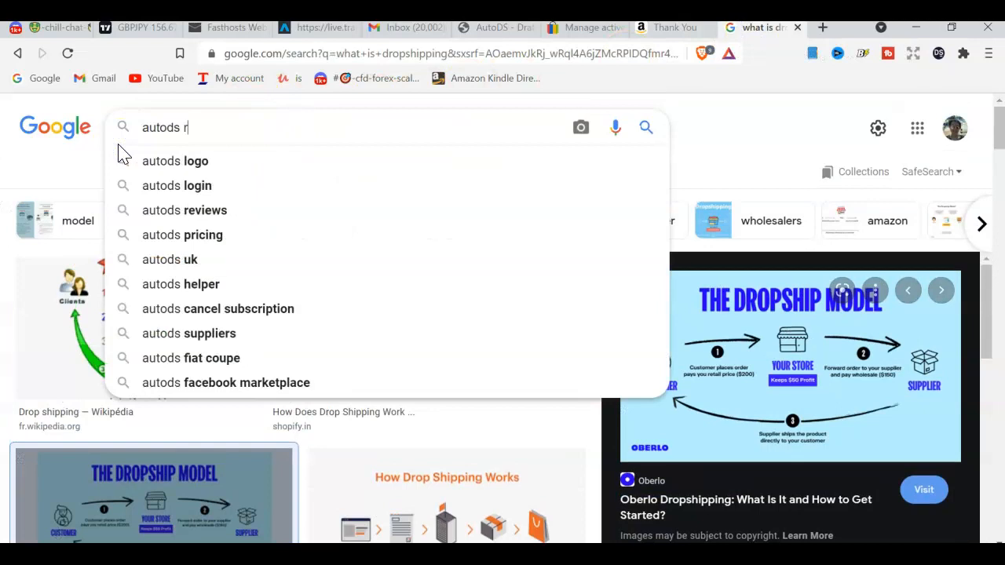
text(eviews)
key(Return)
scroll(191, 258, down, 1)
scroll(142, 231, up, 1)
click(151, 176)
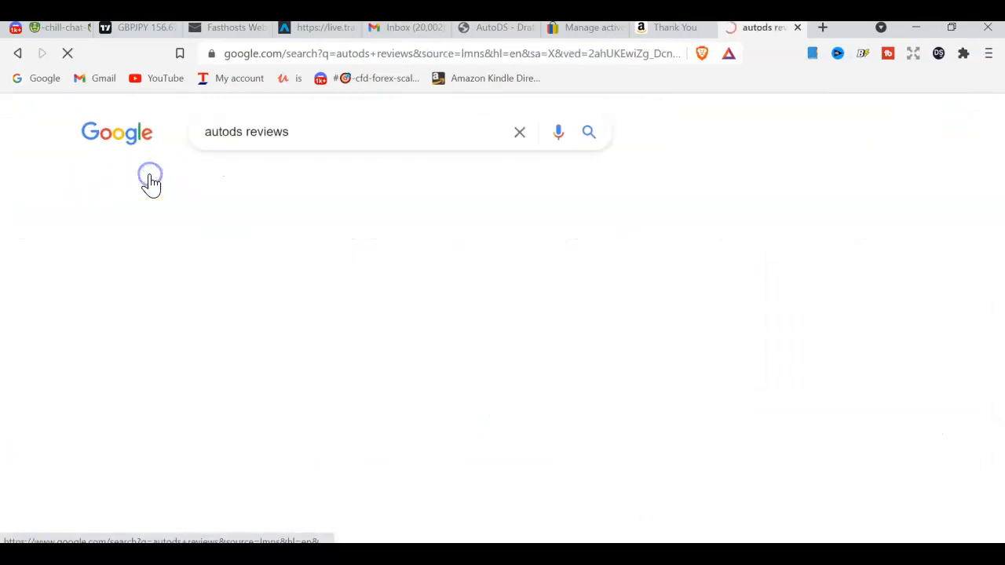
Open the Trustpilot reviews page for AutoDS from the results, then return to the search results
scroll(373, 341, down, 3)
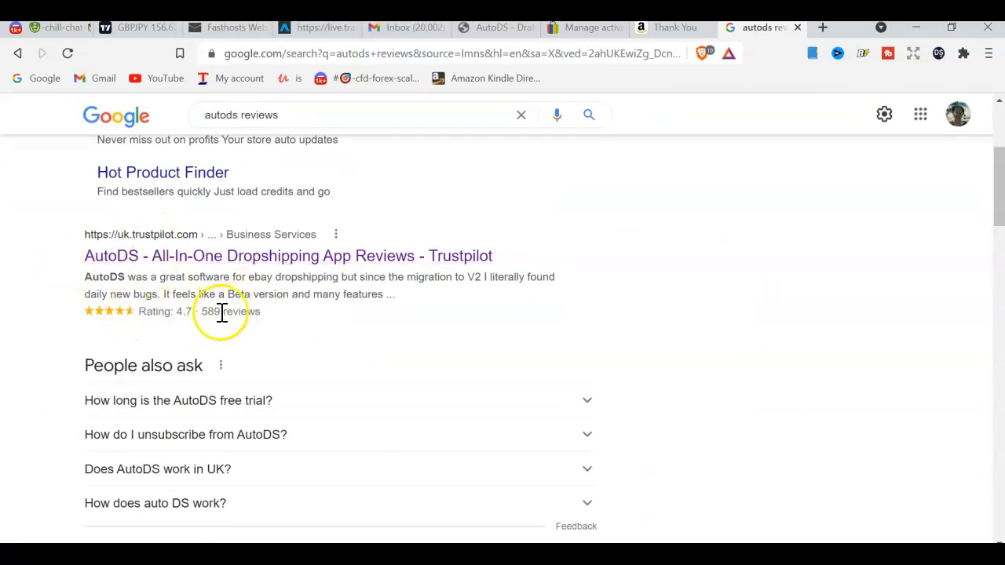
click(209, 257)
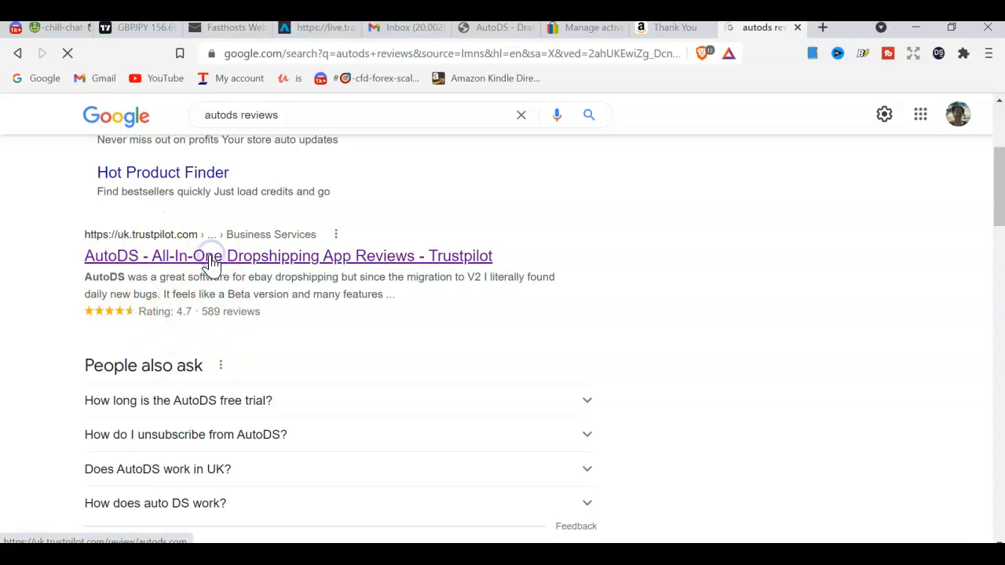
click(19, 53)
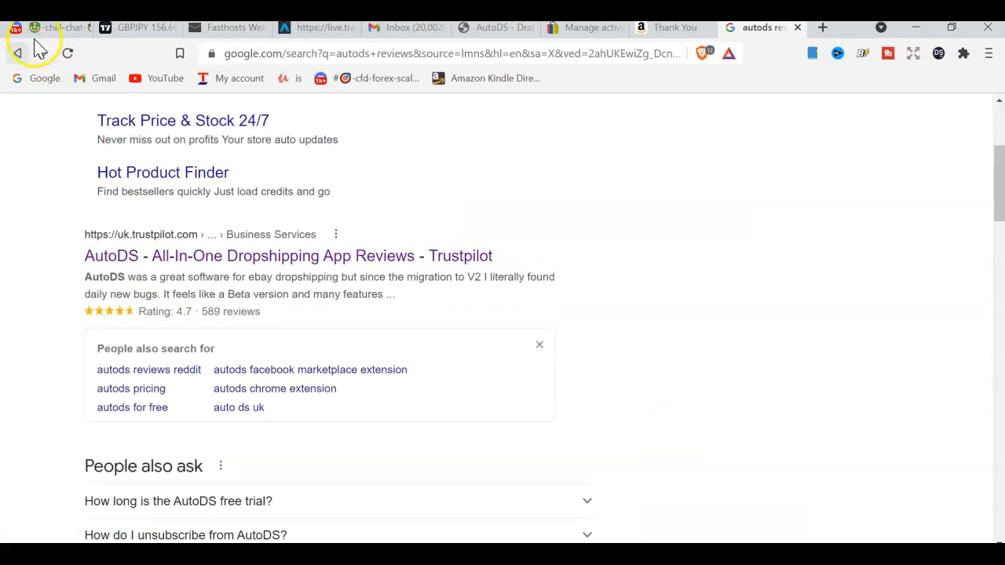
Switch to Discord and open the drop-shipping channel of the Freedom Income server
click(53, 30)
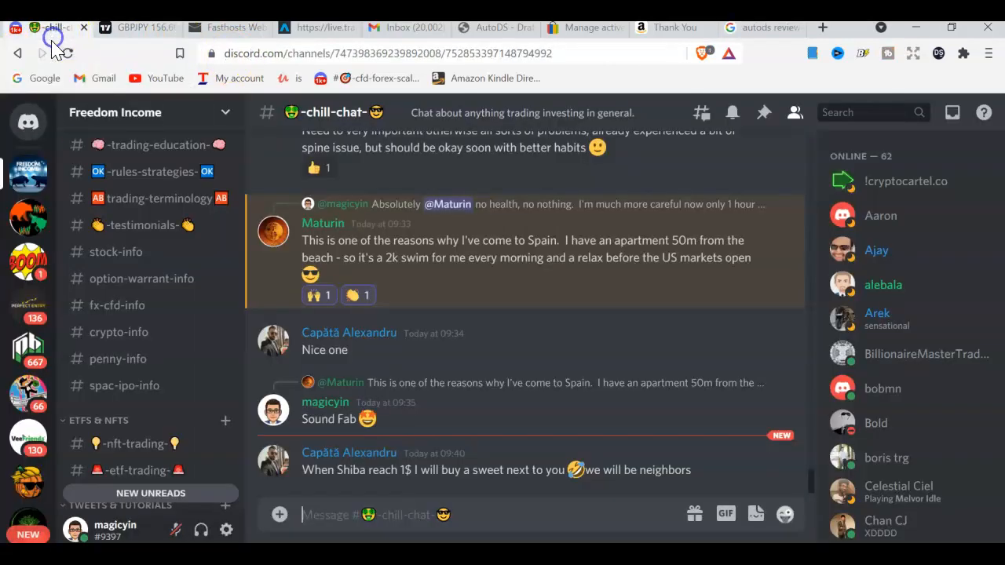
scroll(135, 280, down, 5)
scroll(150, 267, up, 3)
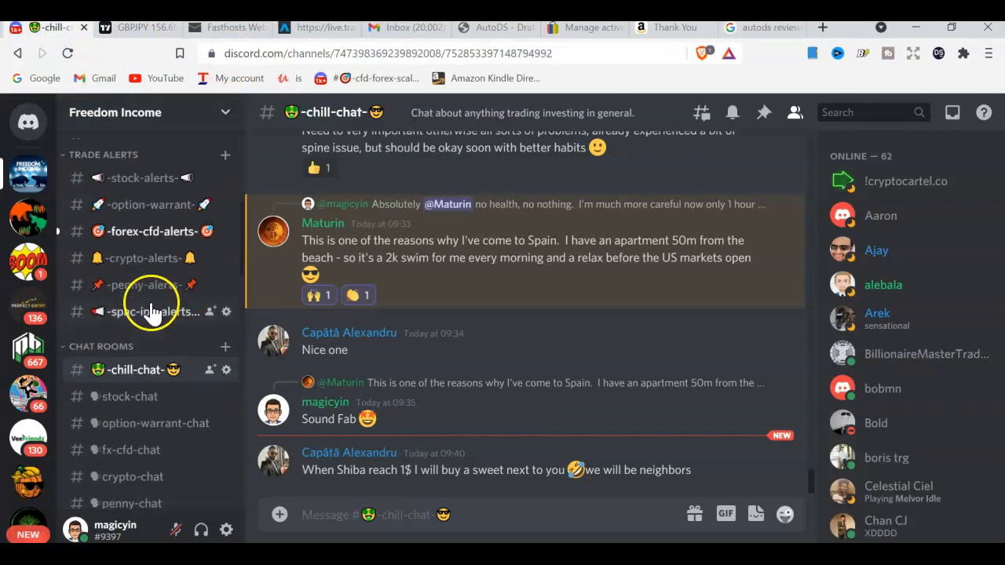
scroll(155, 318, down, 5)
scroll(153, 314, down, 8)
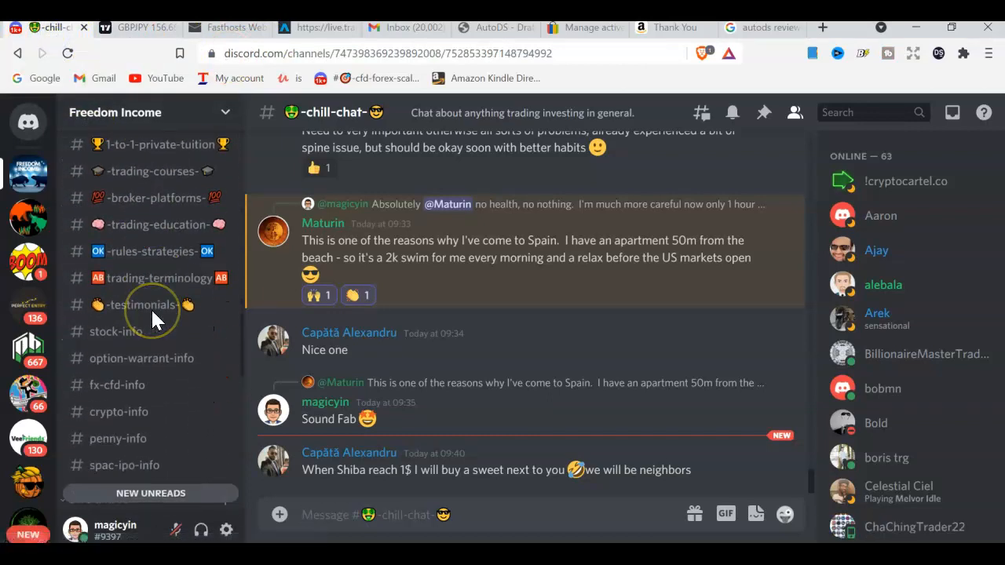
scroll(152, 298, down, 3)
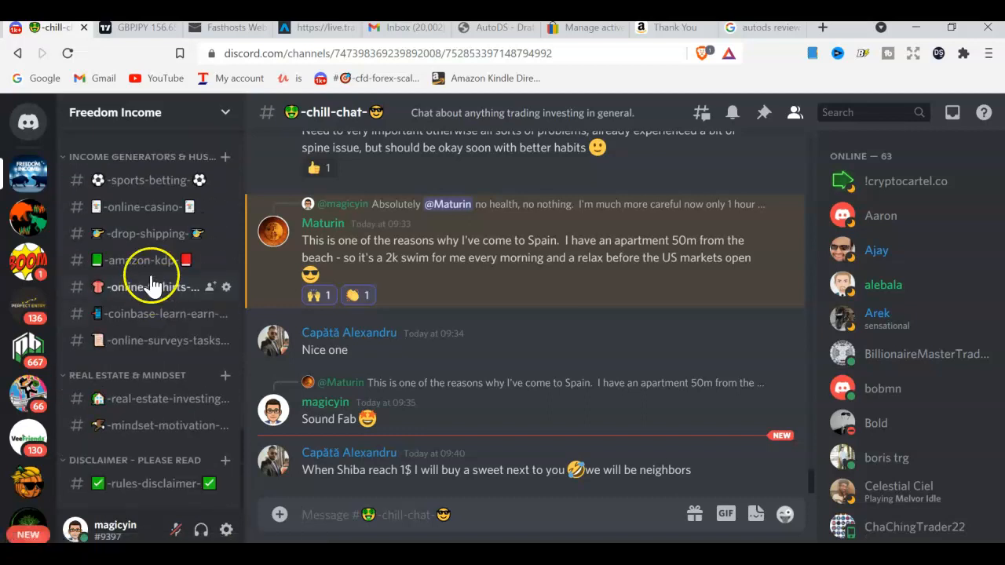
click(152, 240)
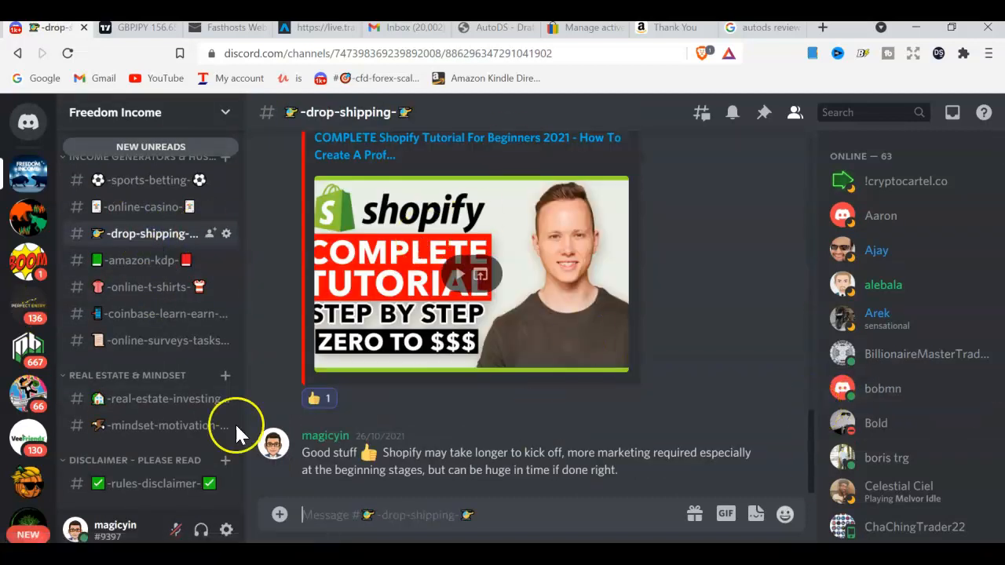
Browse the server's channel list and find the AutoDS affiliate link post from 7 October 2021 in the drop-shipping channel
scroll(139, 327, down, 10)
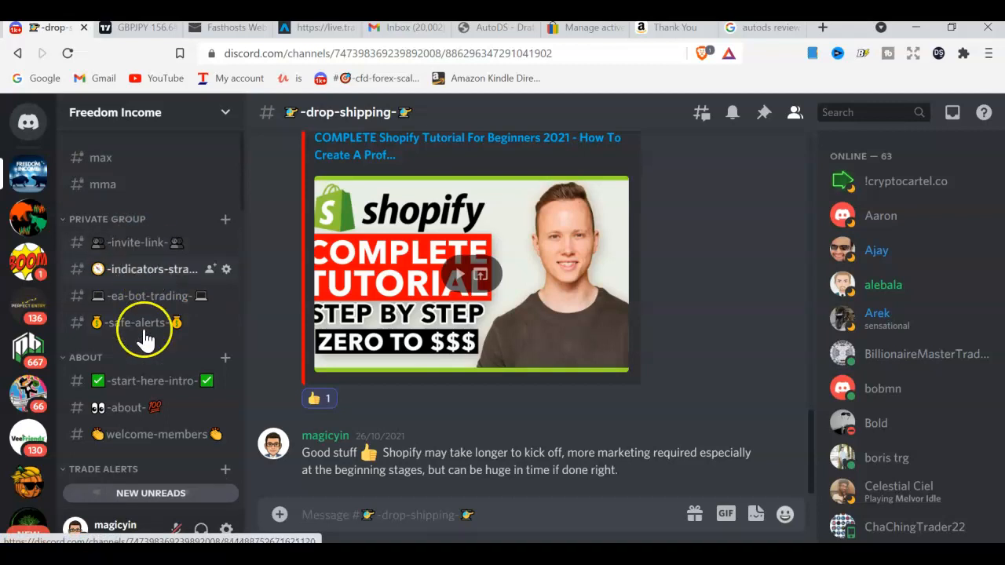
scroll(145, 334, down, 10)
scroll(148, 344, down, 8)
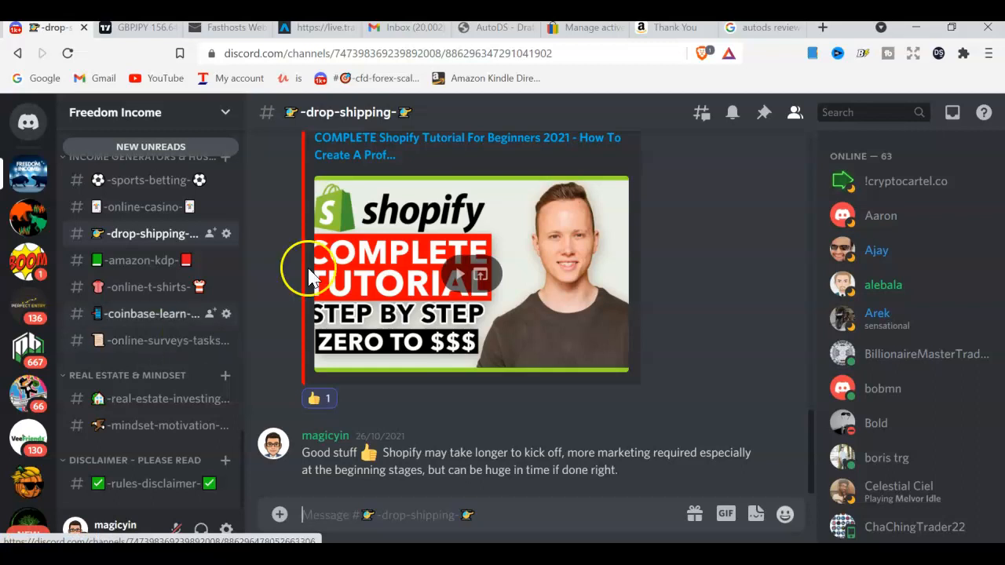
scroll(521, 242, up, 10)
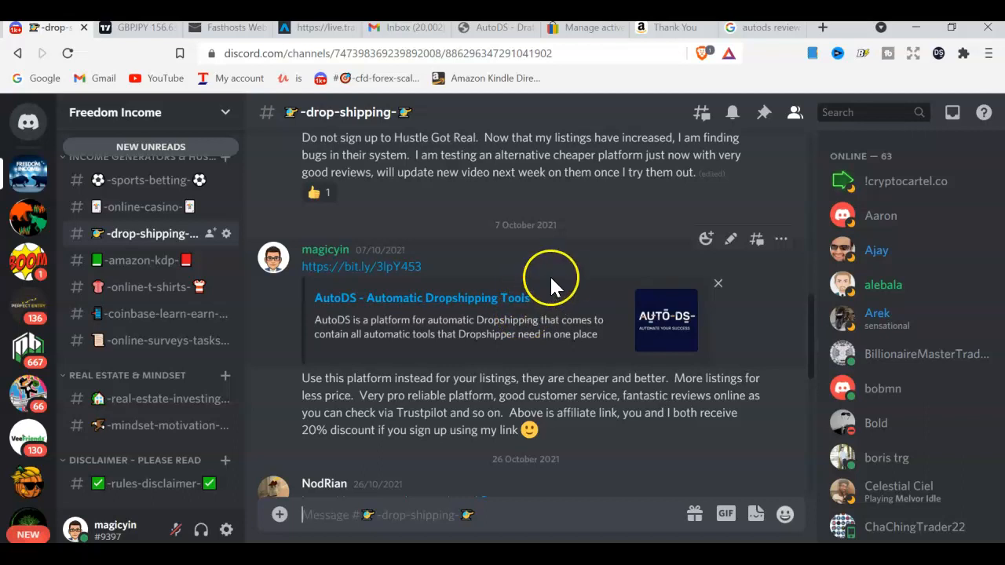
scroll(547, 286, up, 1)
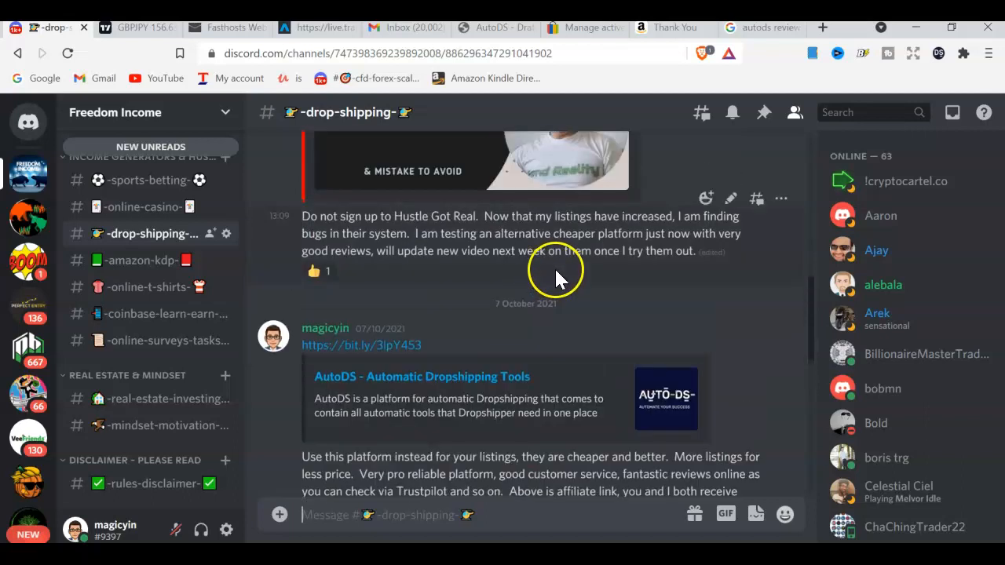
scroll(554, 271, down, 3)
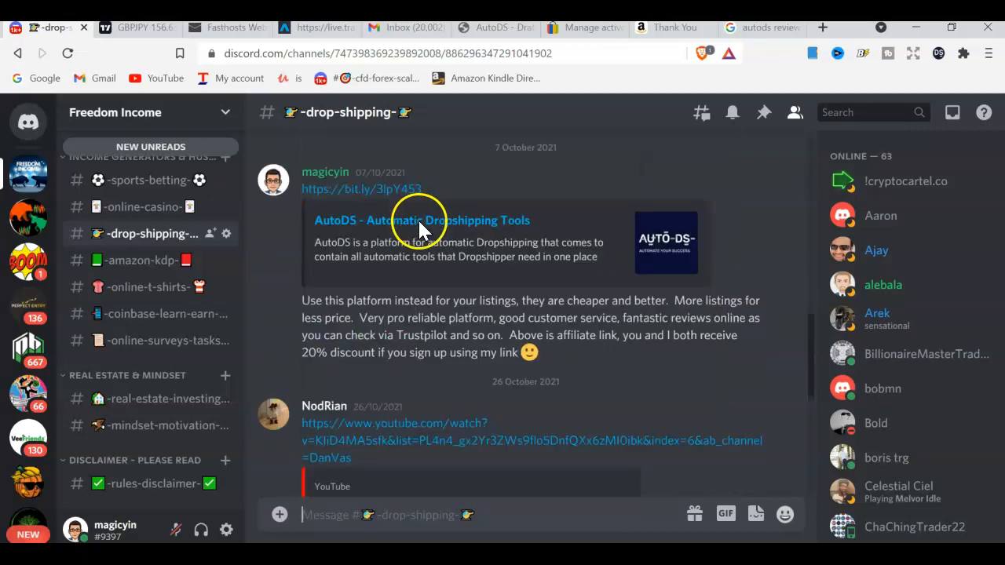
scroll(502, 216, up, 1)
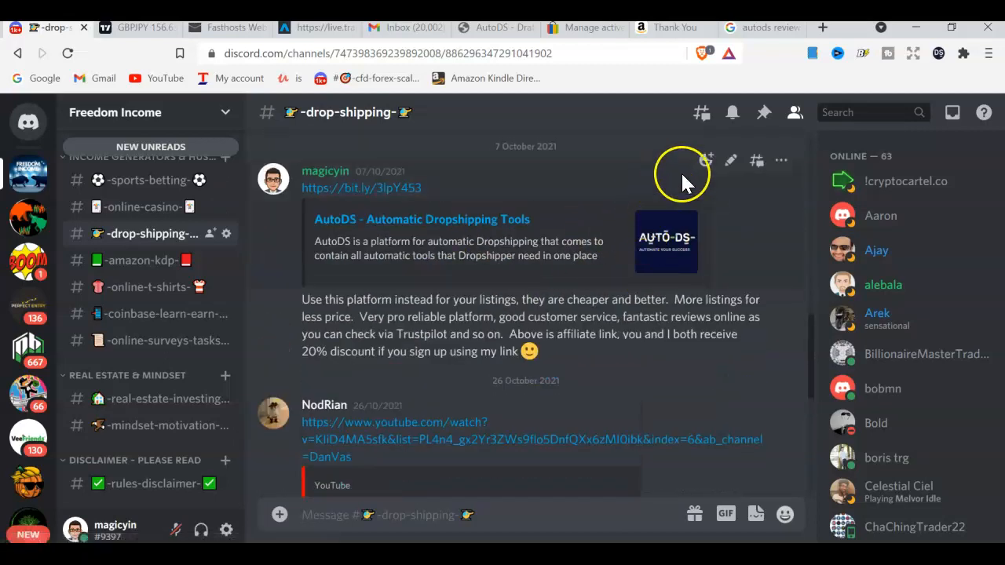
Revisit the AutoDS review search results and switch to the AutoDS upload page
click(755, 40)
scroll(471, 133, up, 3)
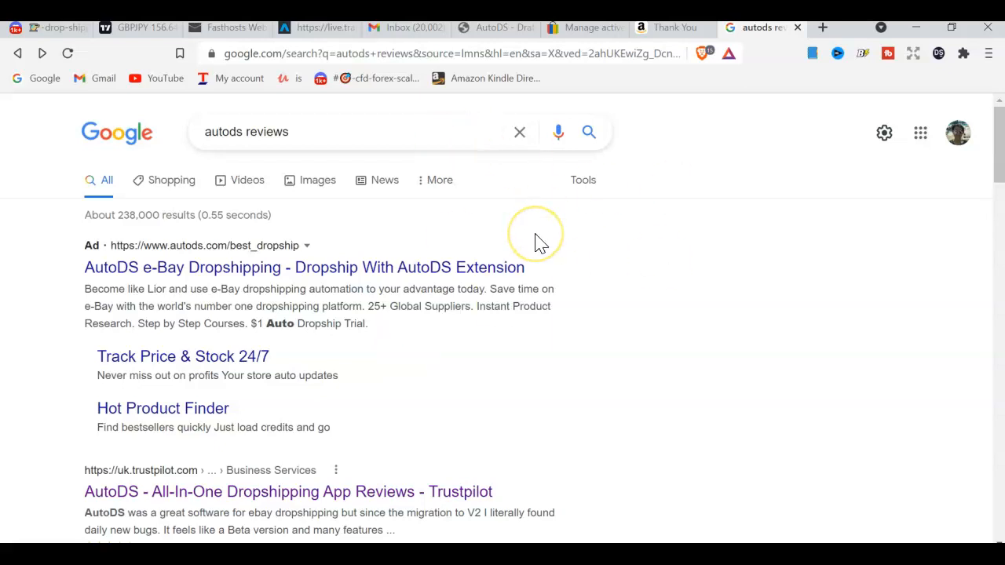
click(497, 28)
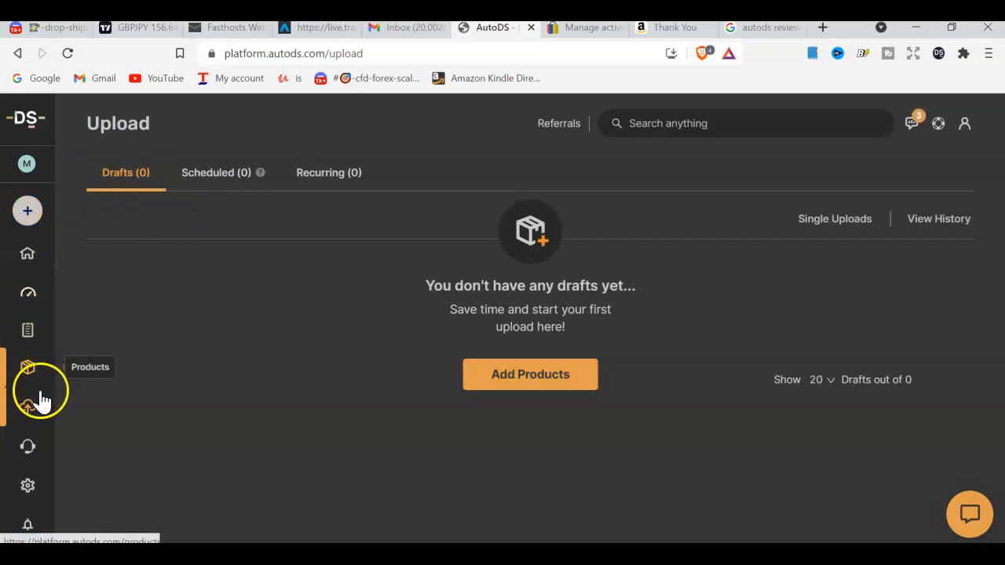
Start adding a product by URL or ID in AutoDS, checking the active eBay listings before returning to the empty entry field
click(541, 384)
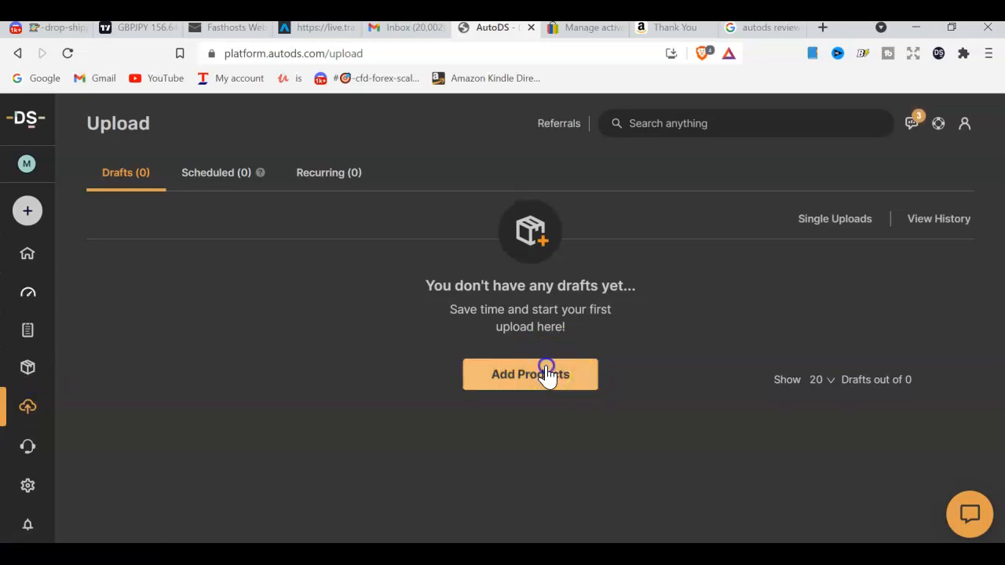
click(544, 374)
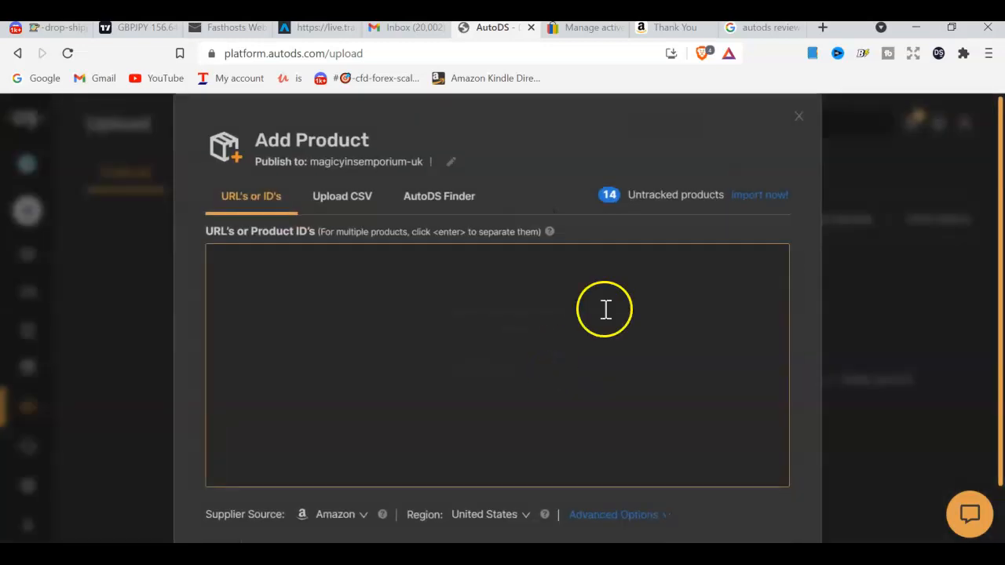
click(581, 28)
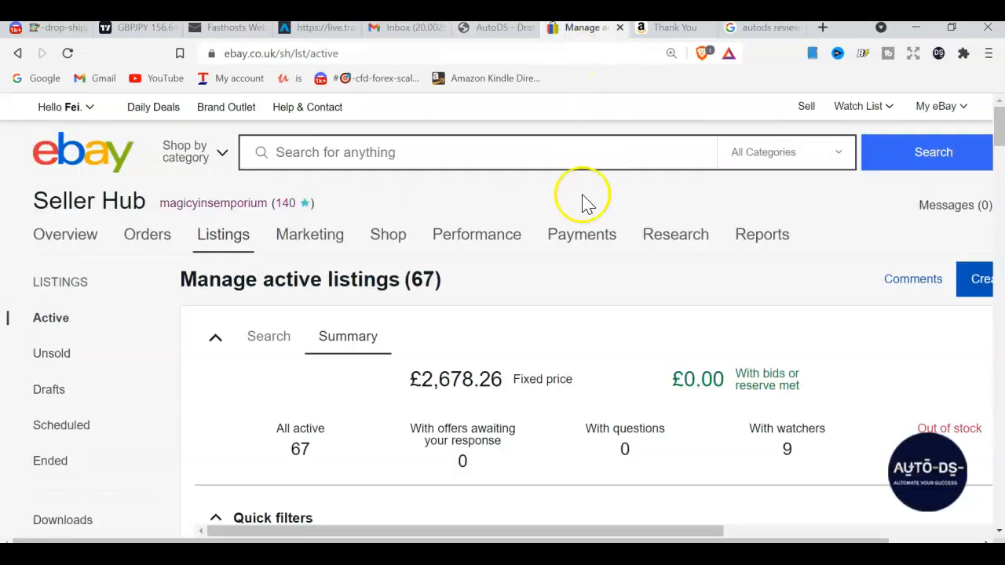
click(501, 32)
click(293, 271)
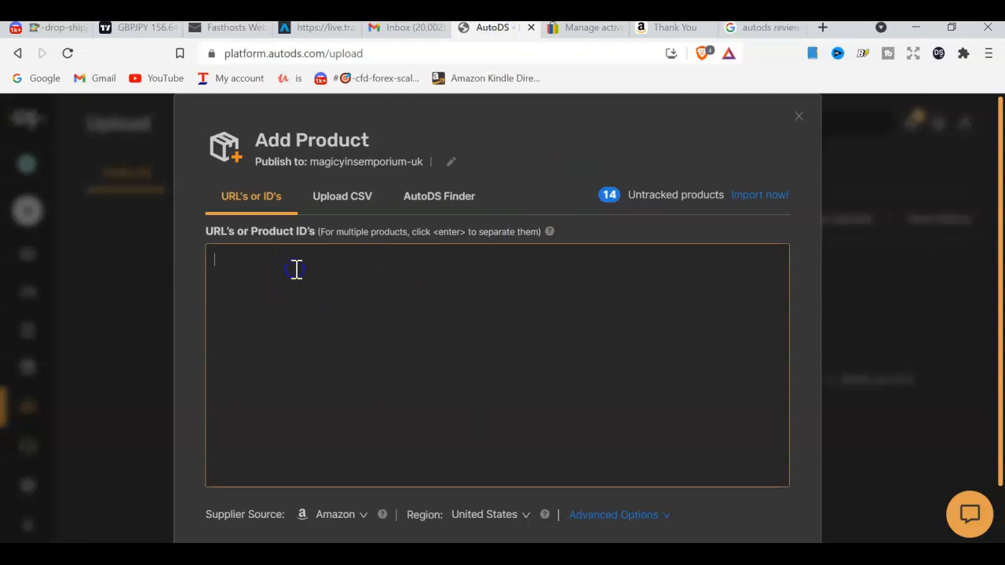
Switch to Amazon UK, try to open Today's Deals, and go to the Amazon home page
click(673, 31)
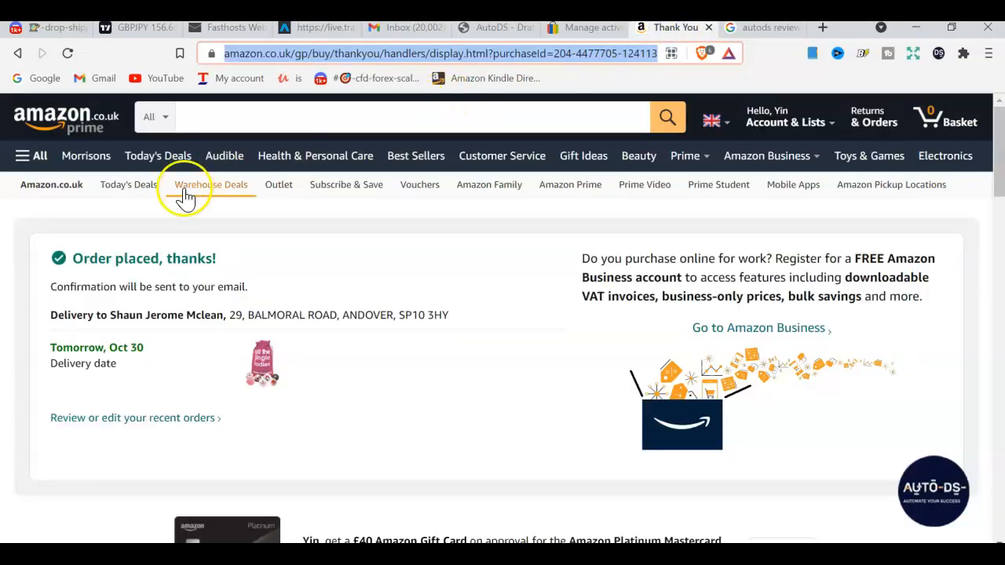
click(156, 163)
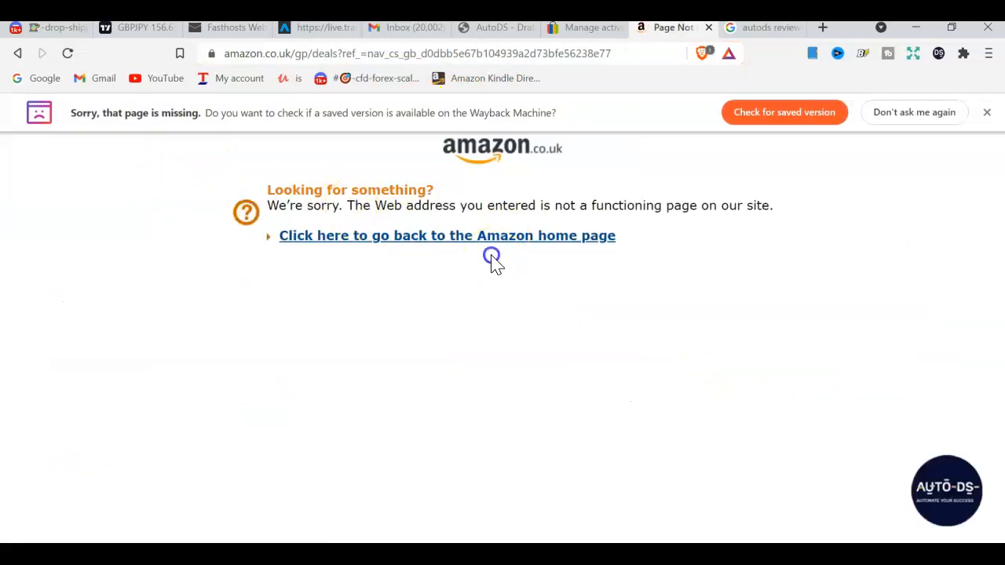
click(492, 245)
scroll(557, 306, down, 3)
scroll(555, 307, up, 3)
click(173, 159)
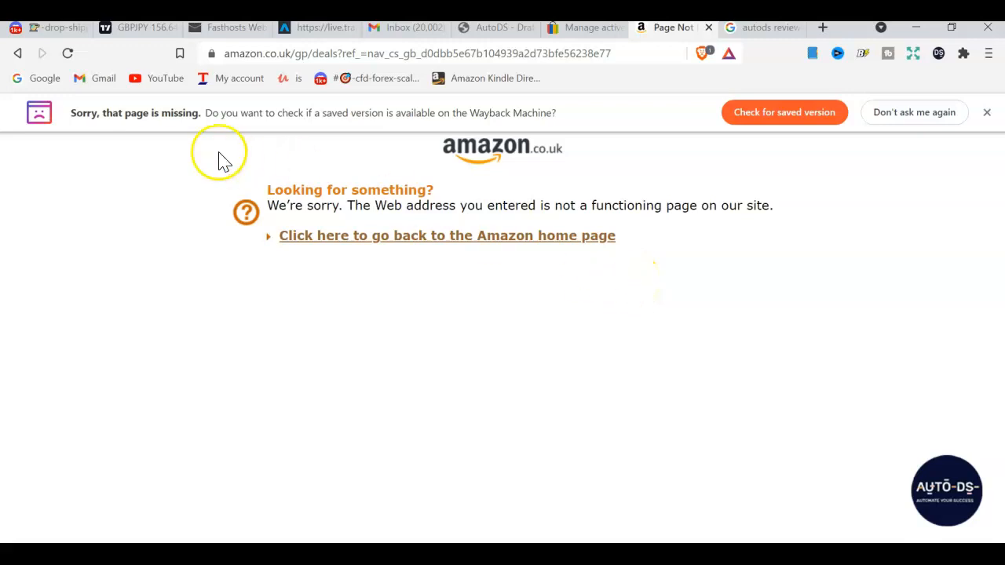
click(530, 235)
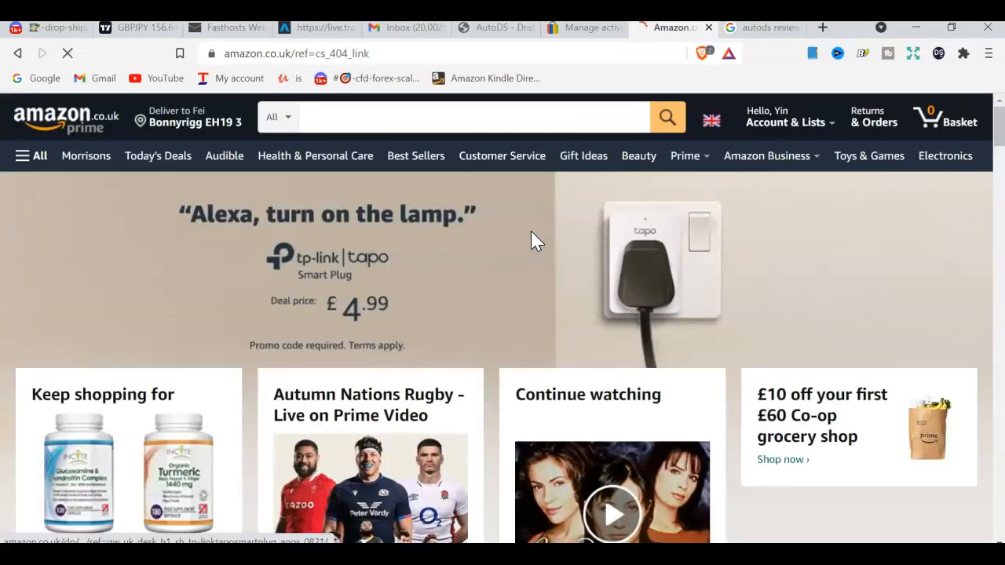
Browse the Amazon home page for a product to sell and open the Incite Organic Turmeric 1440 mg capsules page
scroll(511, 254, down, 3)
scroll(497, 247, up, 2)
scroll(511, 251, down, 4)
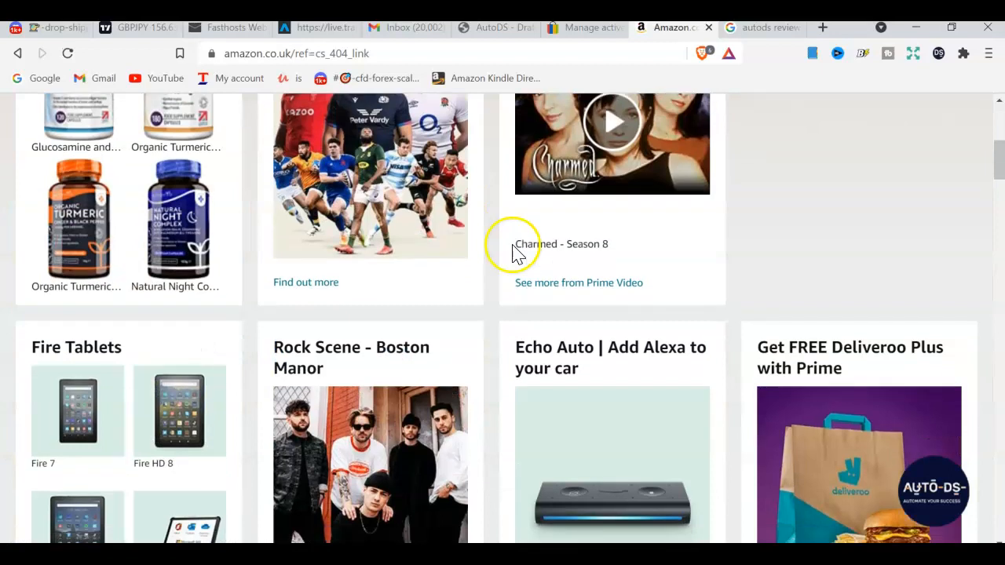
scroll(511, 251, up, 5)
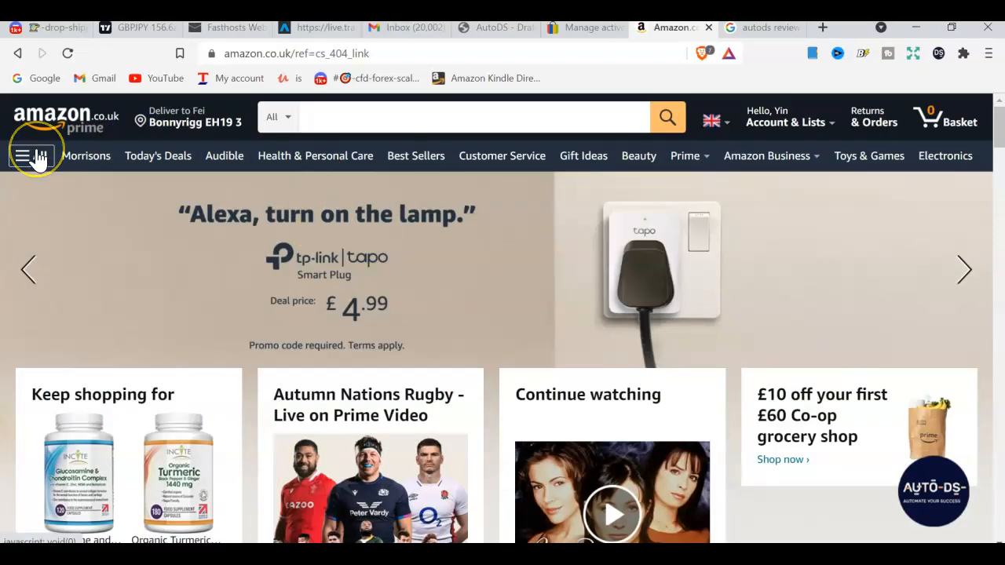
scroll(281, 303, down, 3)
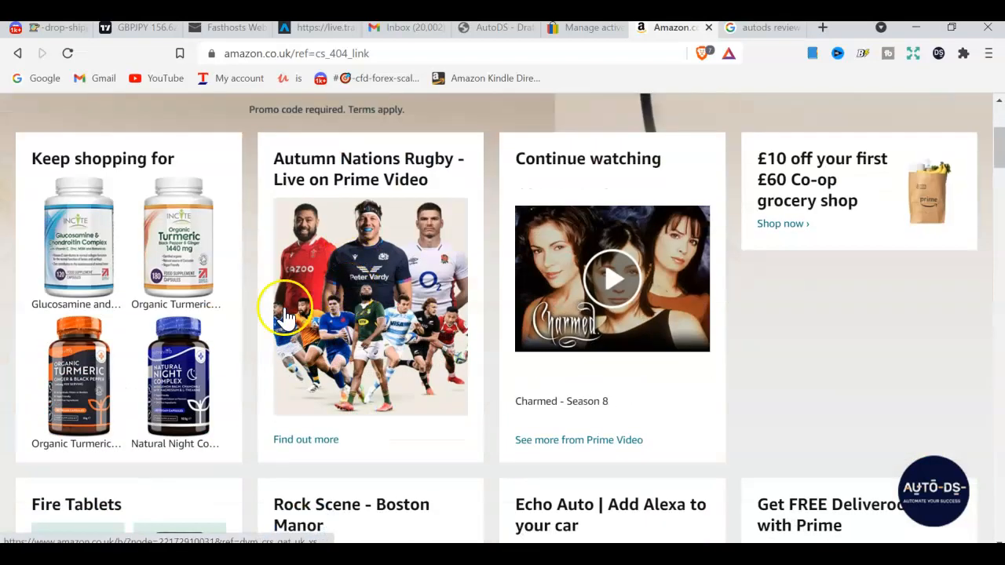
scroll(188, 396, down, 3)
scroll(353, 404, down, 7)
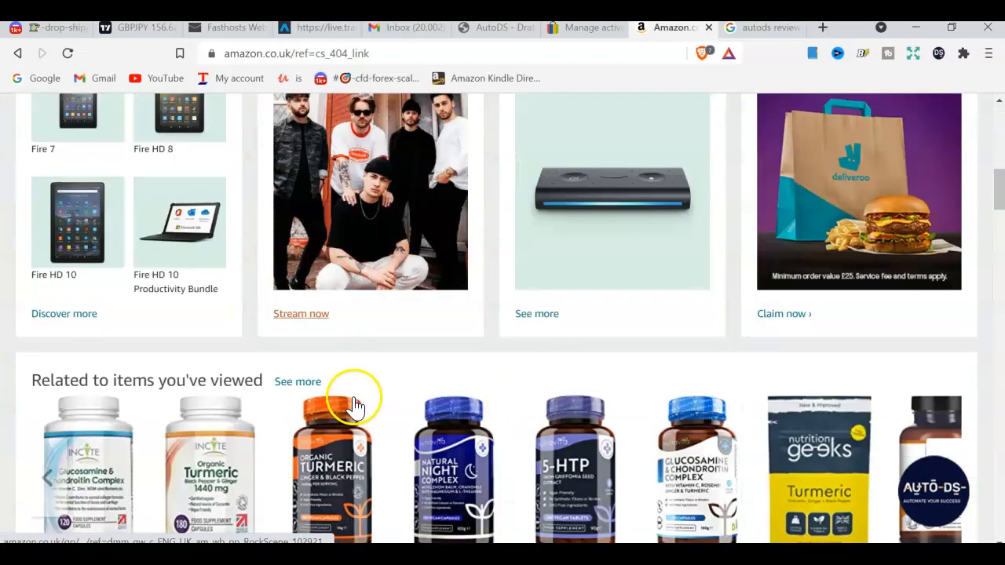
scroll(314, 306, down, 2)
scroll(502, 241, up, 1)
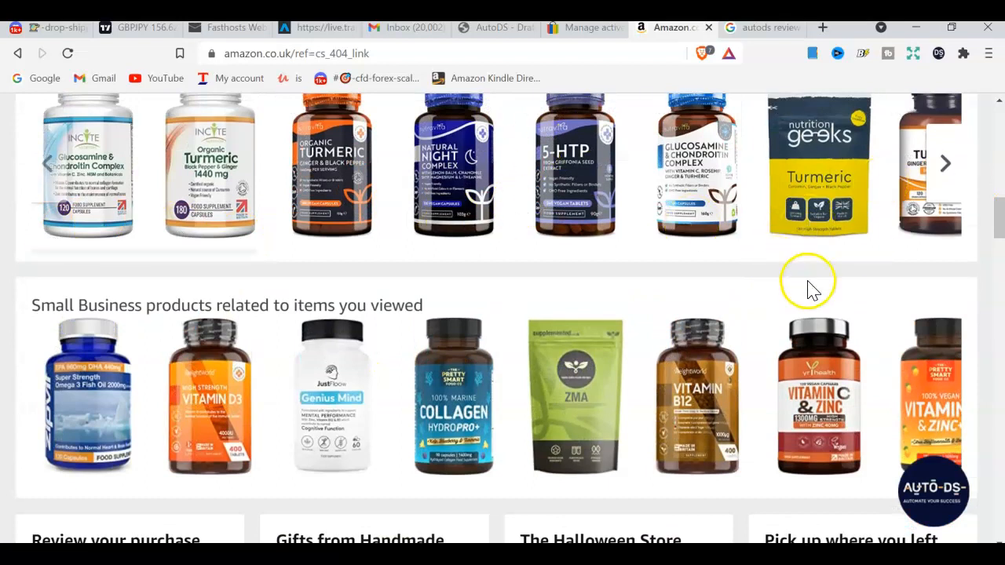
scroll(811, 288, down, 2)
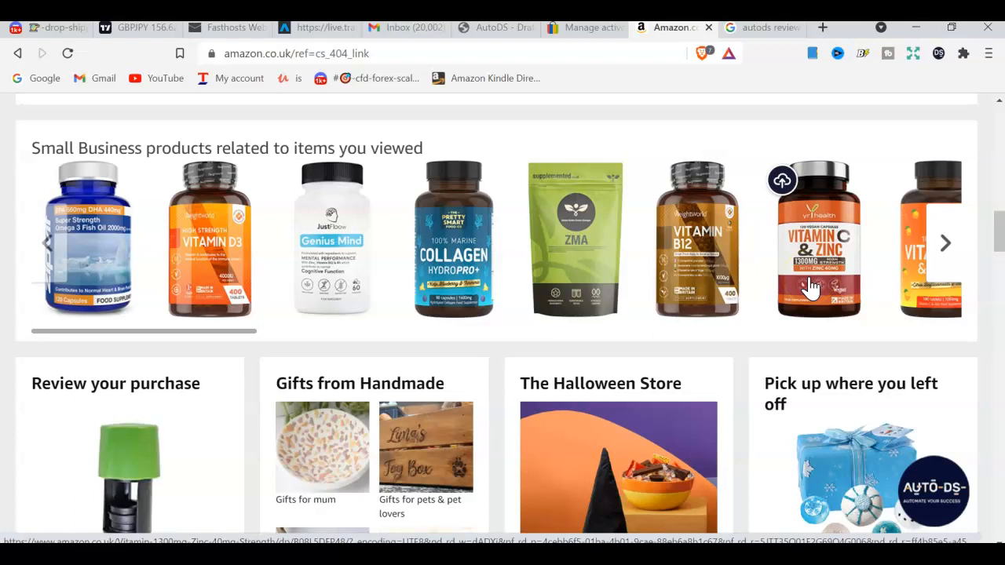
scroll(628, 243, down, 2)
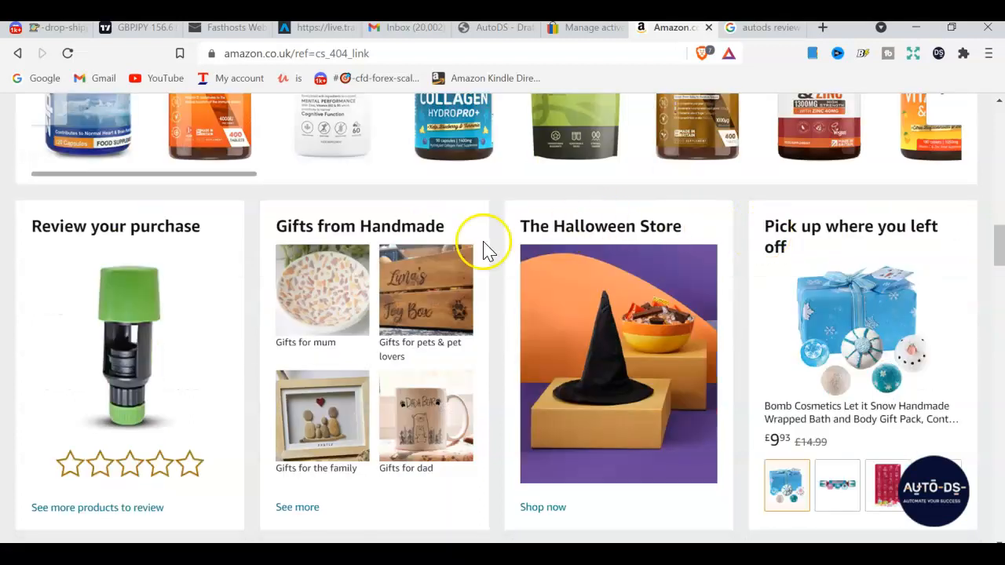
scroll(471, 266, down, 10)
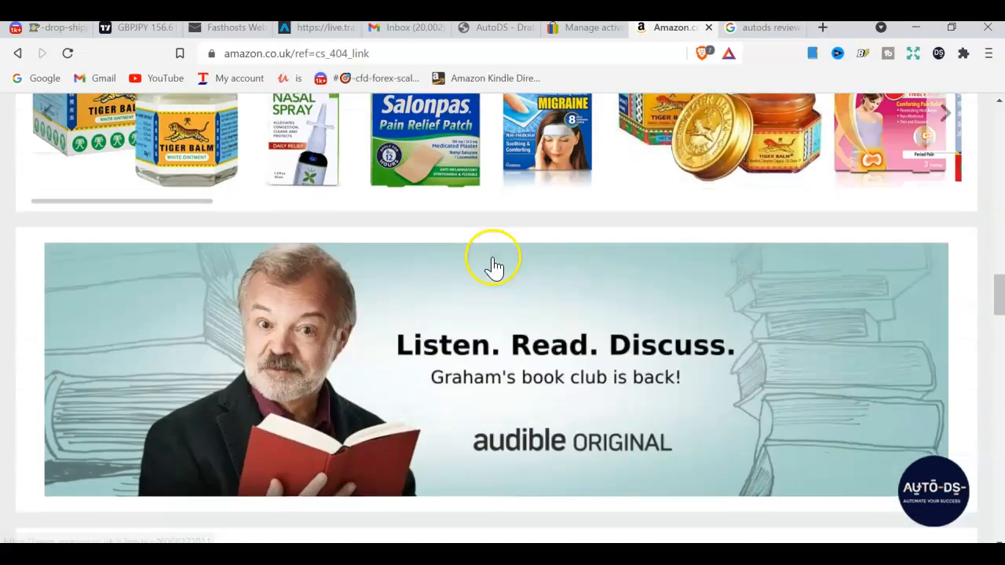
scroll(495, 265, up, 1)
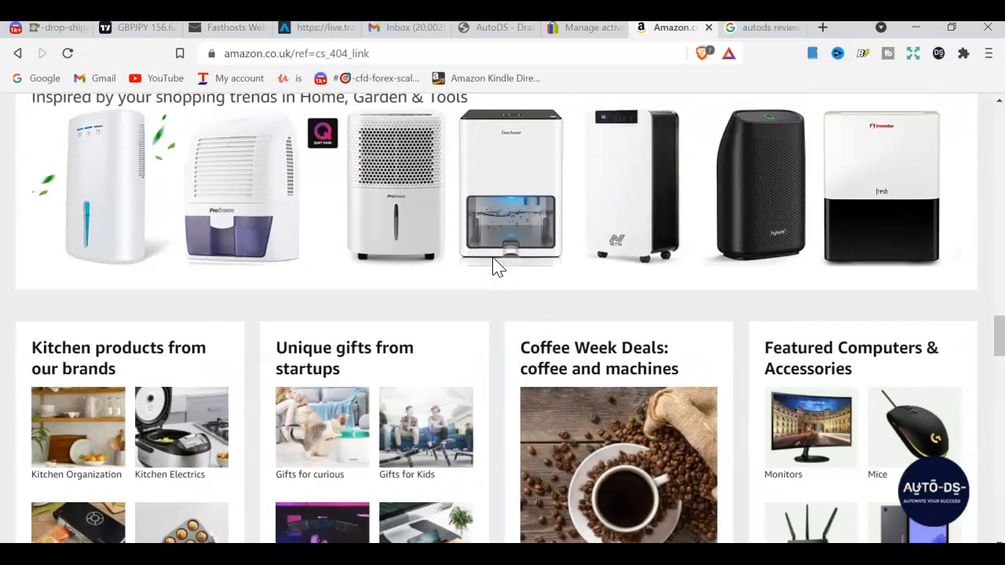
scroll(493, 264, down, 5)
scroll(491, 262, up, 7)
scroll(488, 259, up, 10)
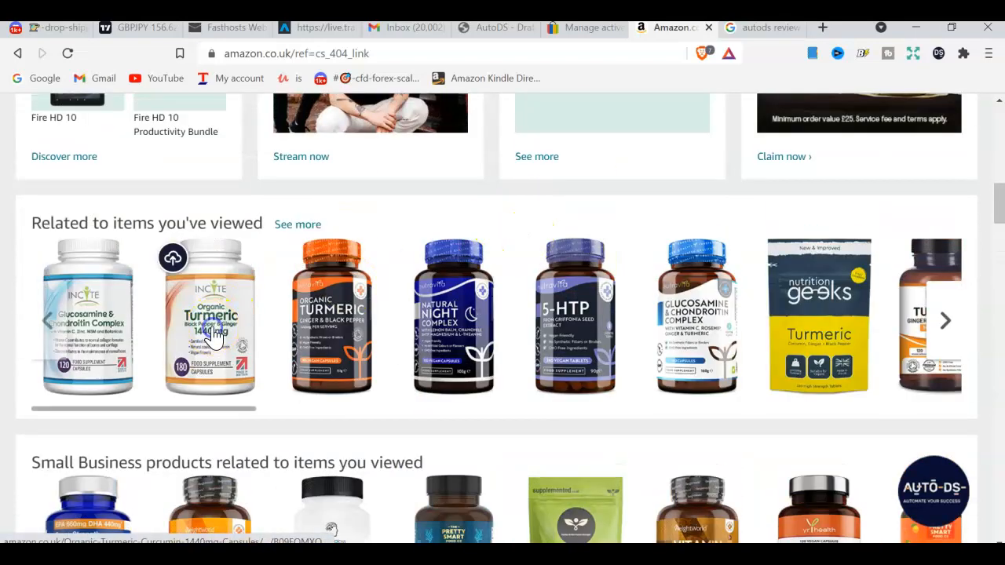
click(214, 333)
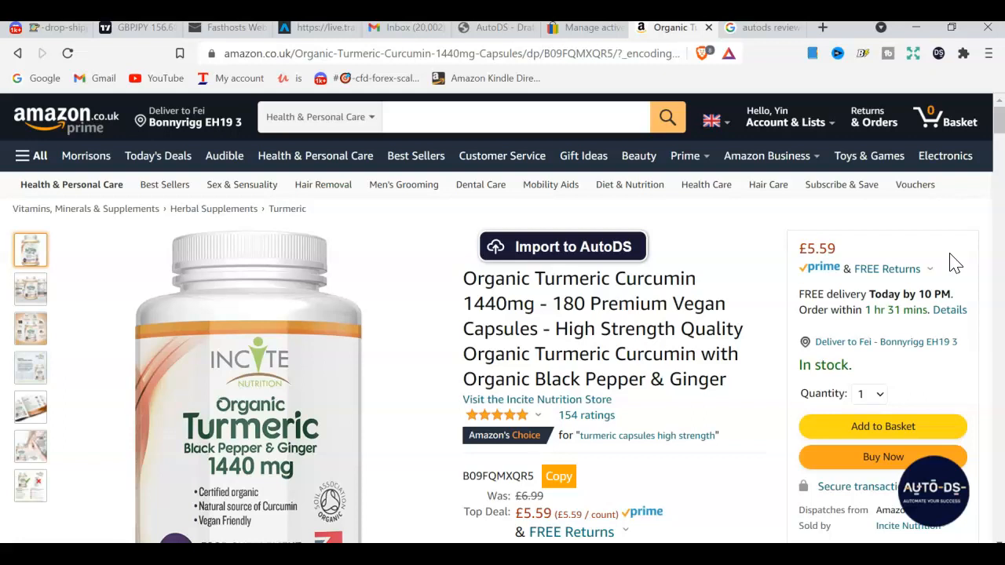
Review the turmeric product's description and related items, dismissing the Brave notification and the Lenovo update dialog
scroll(953, 263, down, 7)
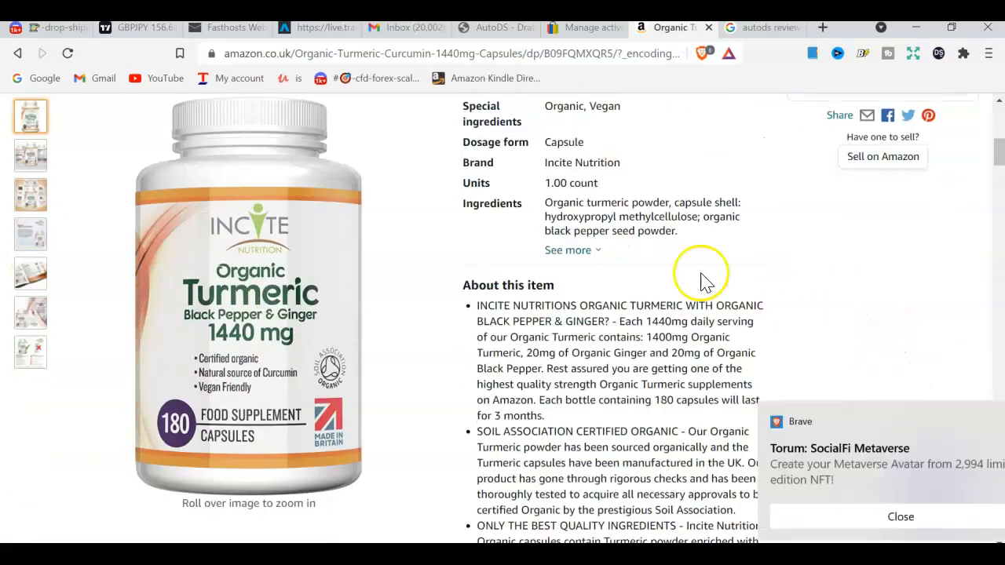
click(824, 516)
scroll(569, 294, down, 3)
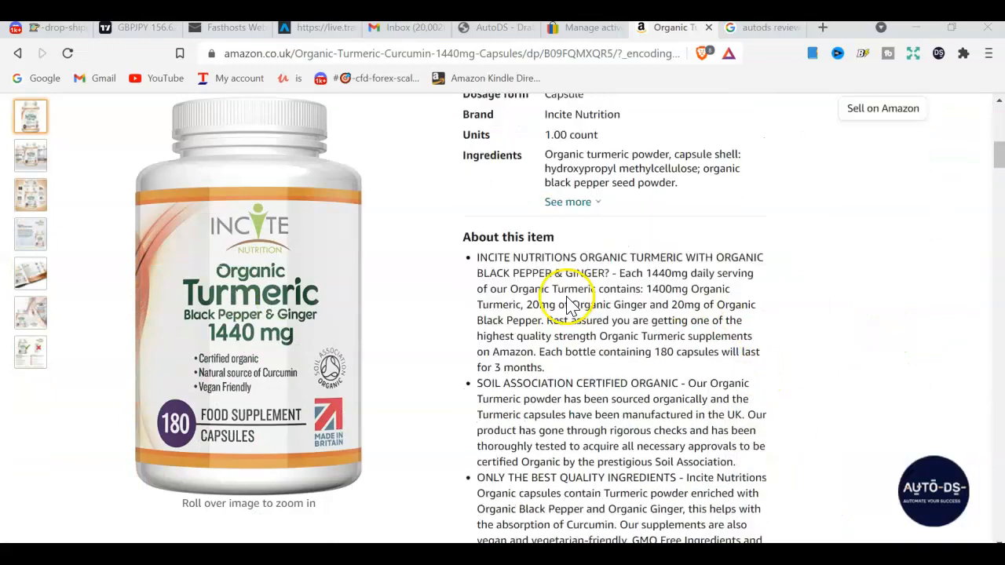
scroll(568, 298, up, 10)
scroll(594, 314, down, 9)
scroll(589, 346, down, 9)
scroll(578, 352, up, 14)
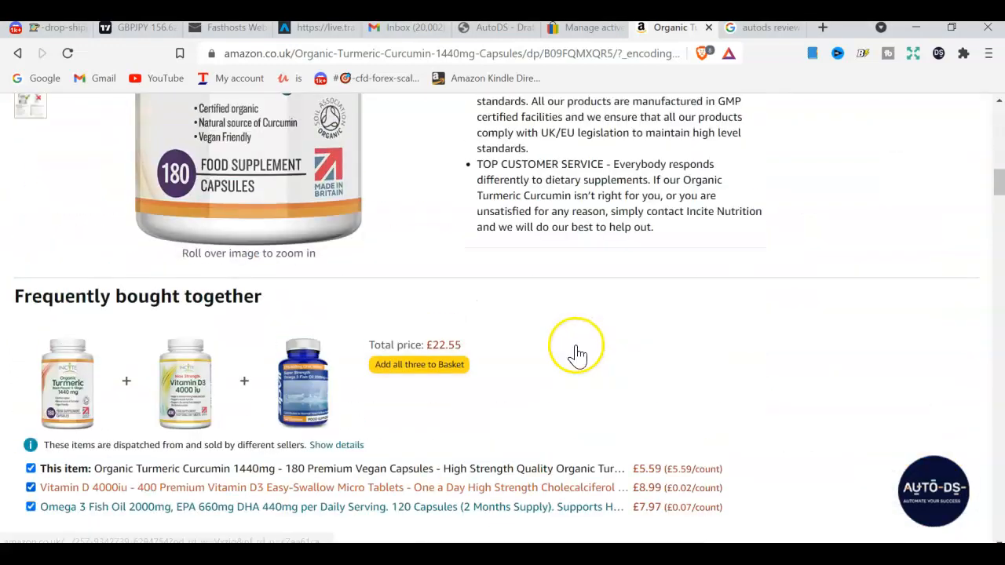
scroll(577, 351, up, 5)
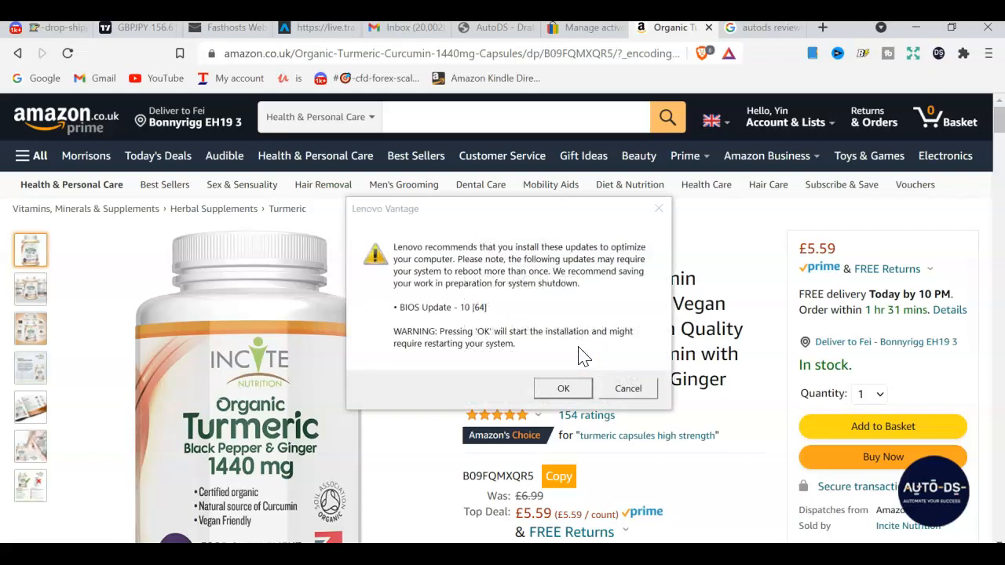
click(624, 387)
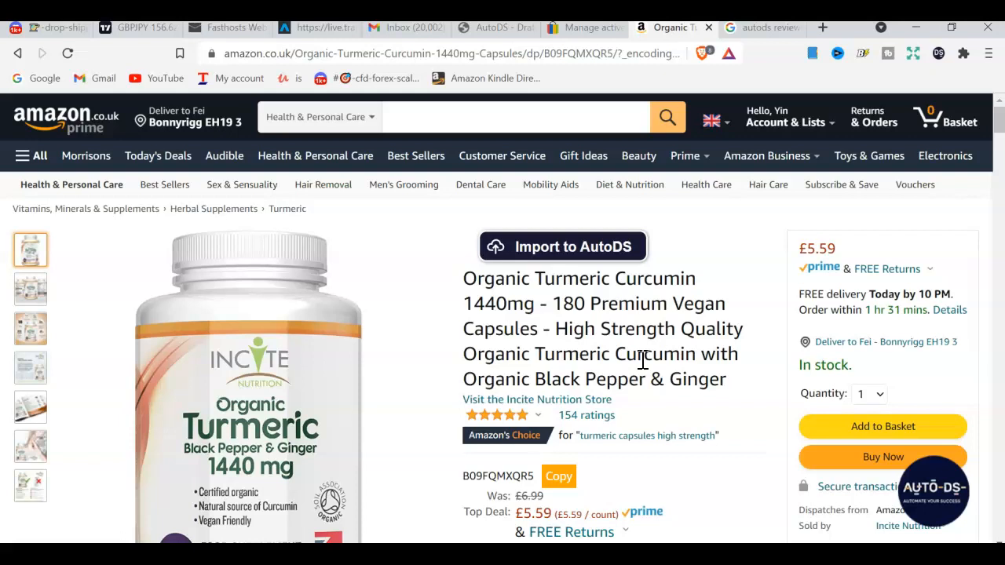
Examine the turmeric product's price, delivery and seller details, and enable gift options for the item
scroll(642, 360, down, 3)
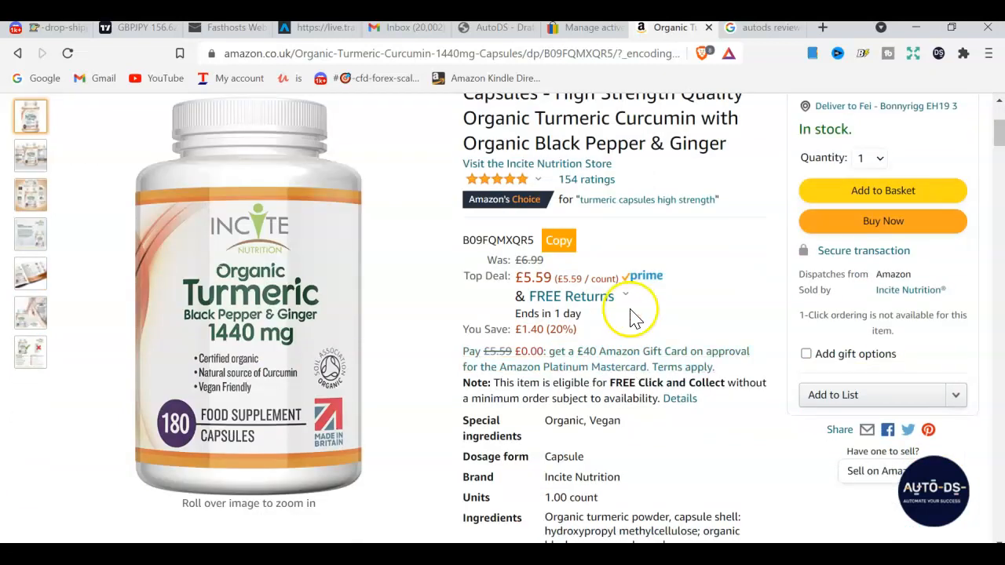
scroll(554, 365, down, 1)
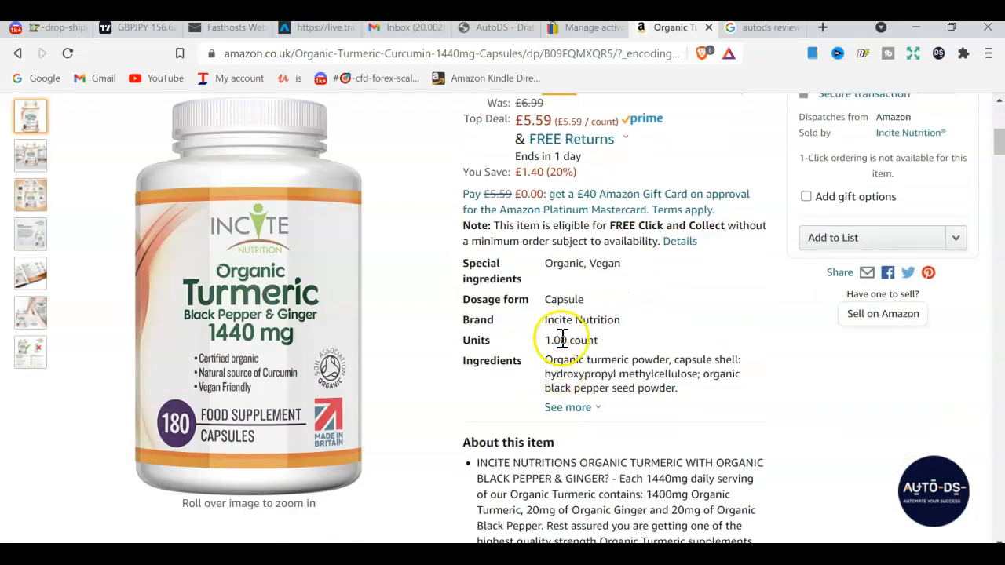
scroll(633, 307, up, 2)
scroll(777, 349, down, 1)
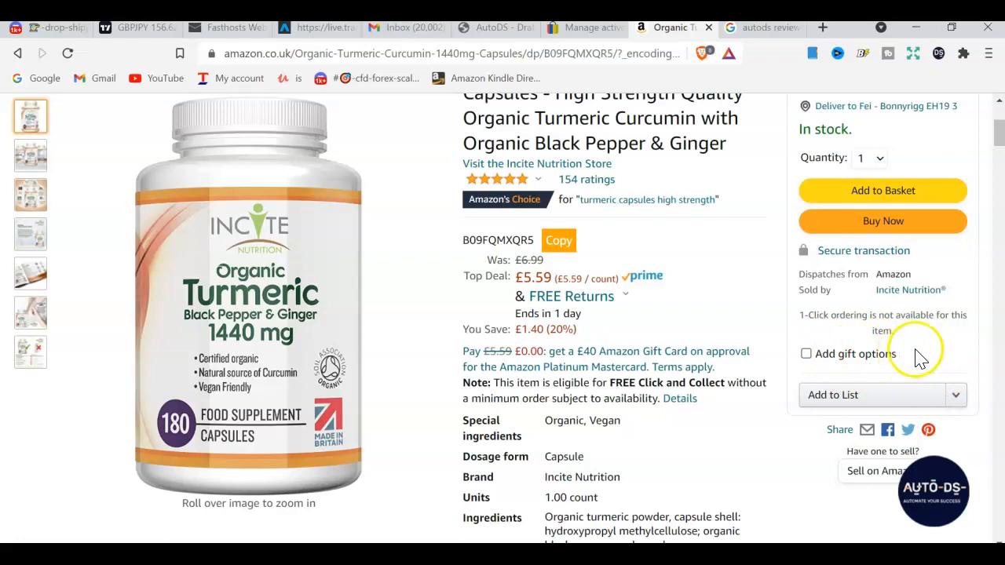
scroll(915, 359, up, 2)
scroll(910, 361, down, 2)
click(806, 355)
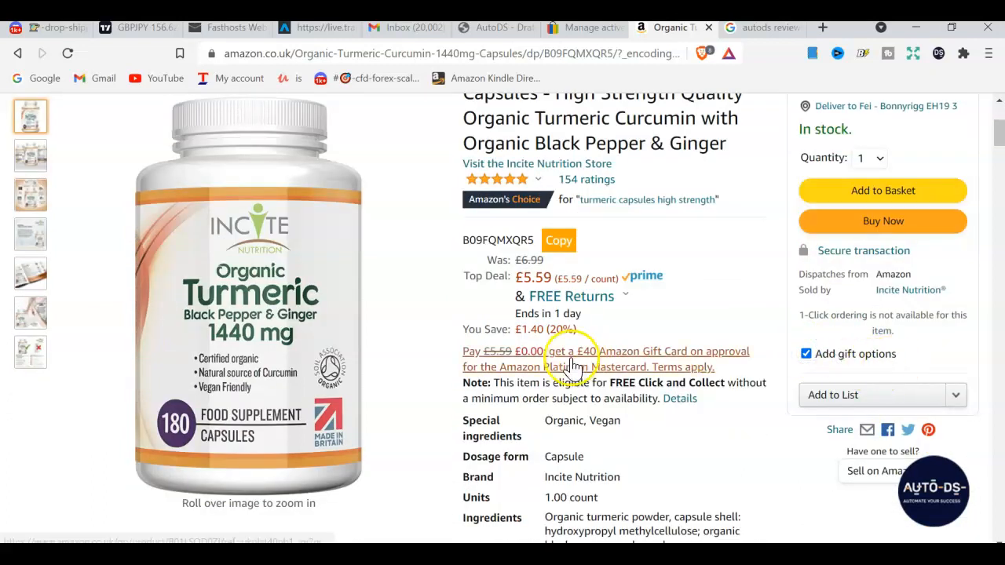
Copy the turmeric product's Amazon URL and paste it into the URLs or product IDs field of AutoDS's Add Product window
scroll(579, 369, up, 3)
scroll(507, 291, down, 2)
scroll(502, 267, up, 2)
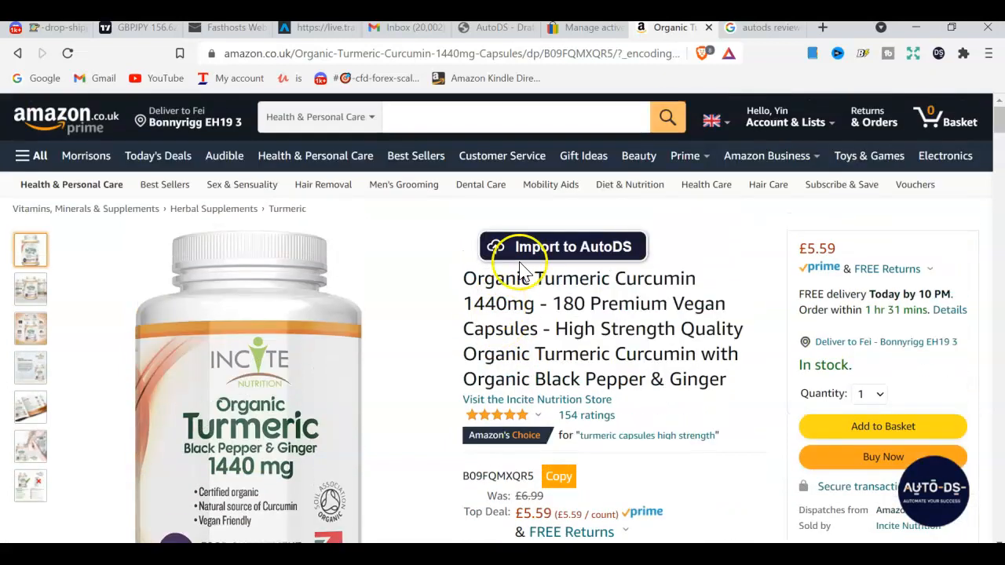
click(512, 55)
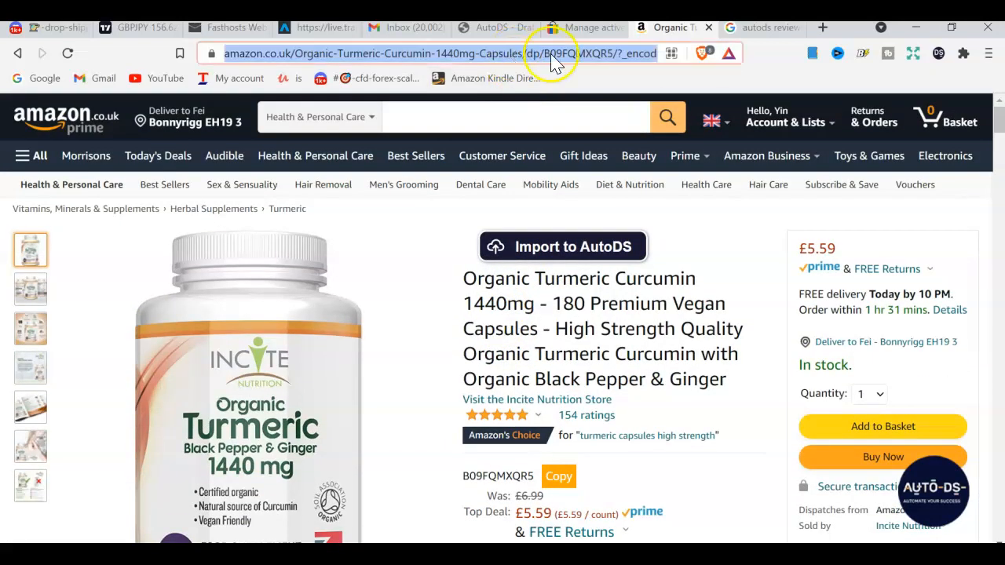
click(504, 28)
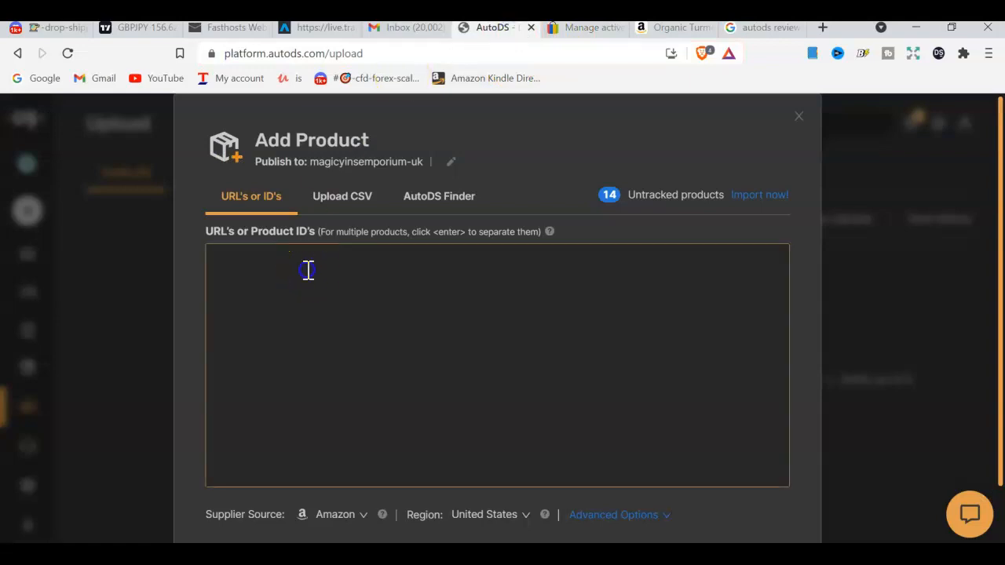
key(ctrl+v)
click(425, 300)
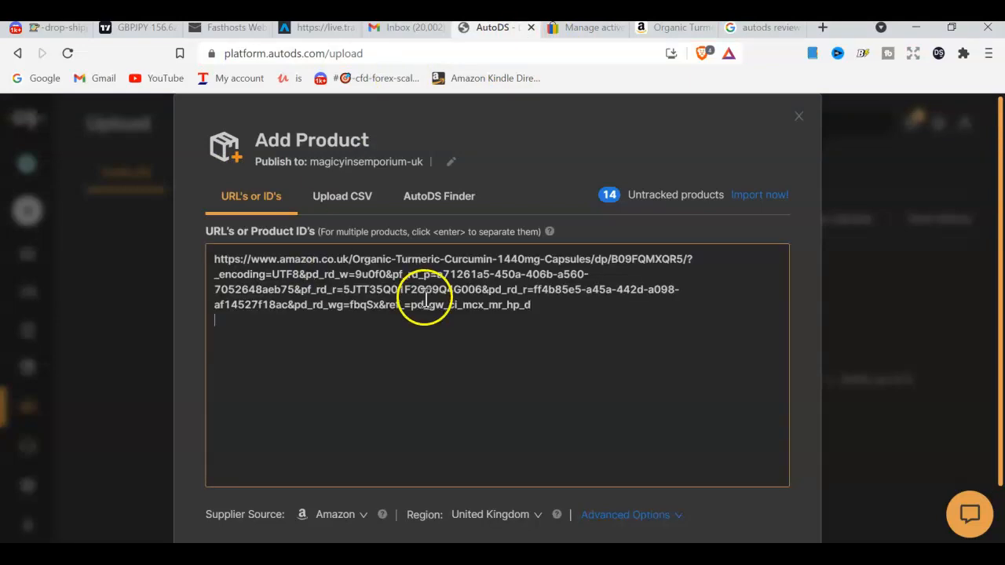
Return to the Amazon product page, try to open Today's Deals, and close the Amazon page
click(663, 28)
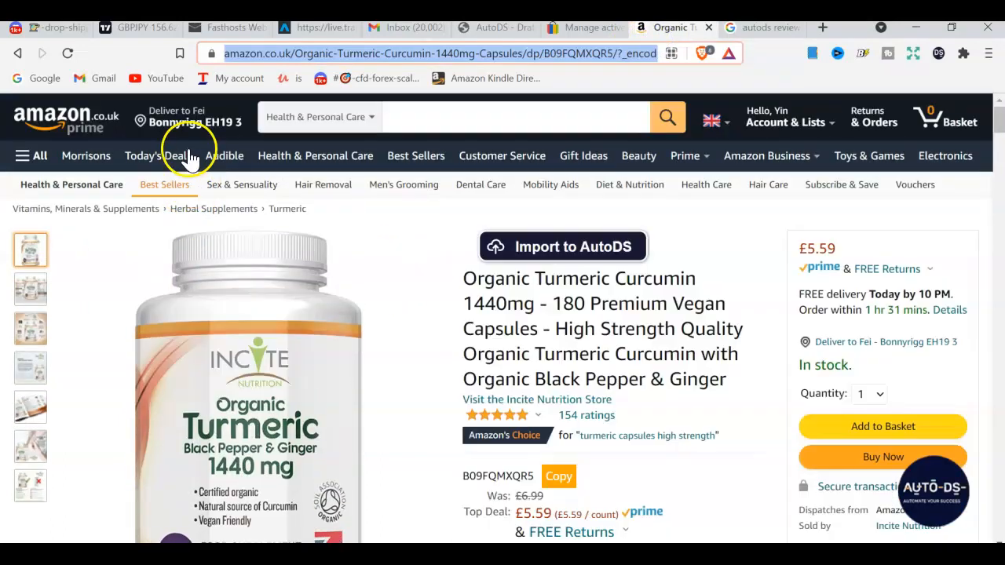
click(177, 156)
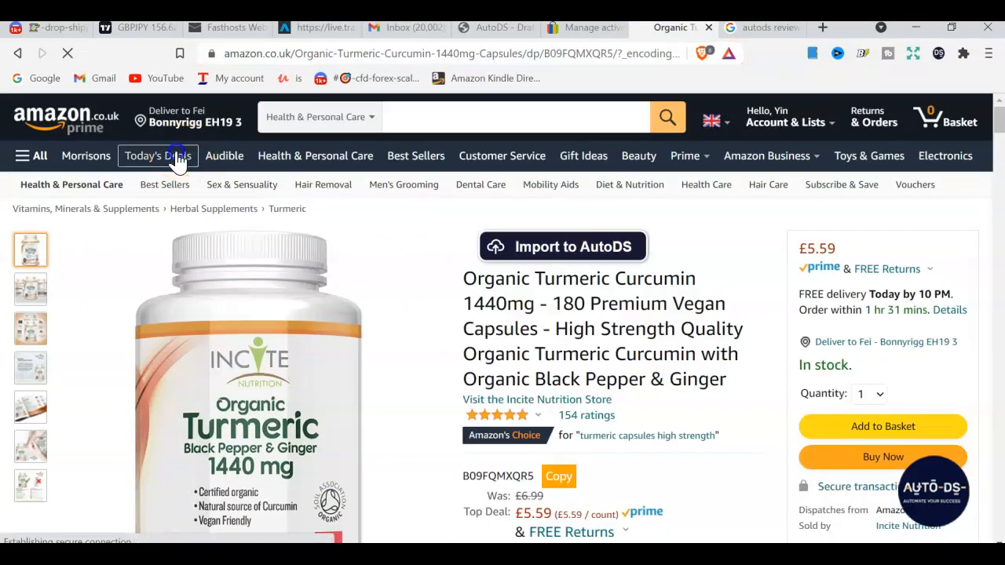
key(ctrl+w)
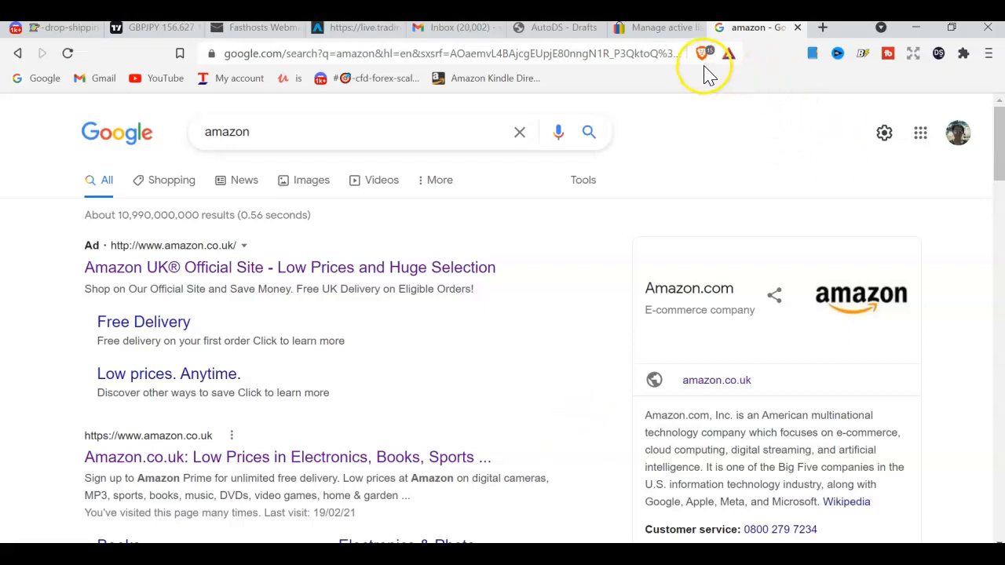
View the Brave Rewards wallet summary and close it
click(728, 54)
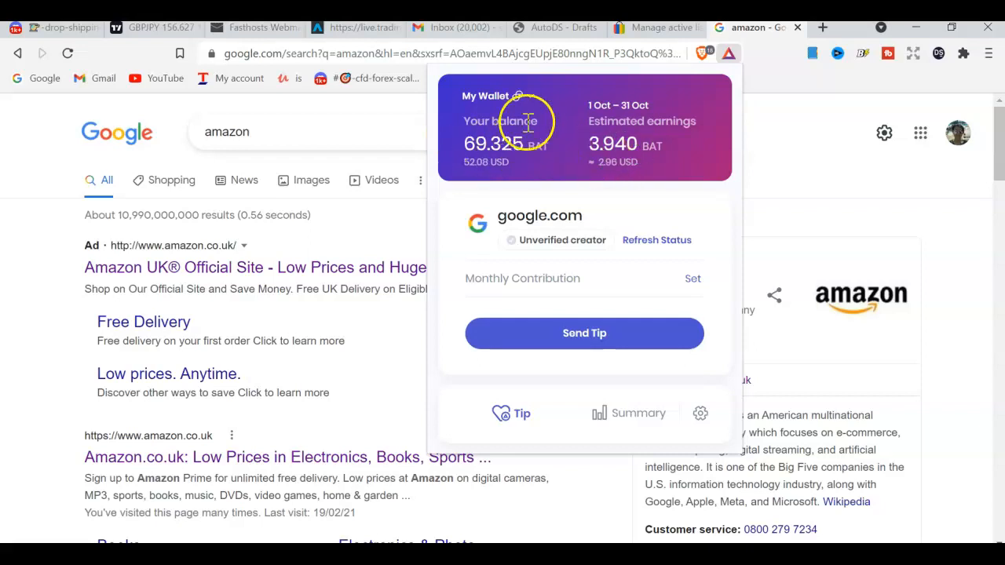
click(815, 205)
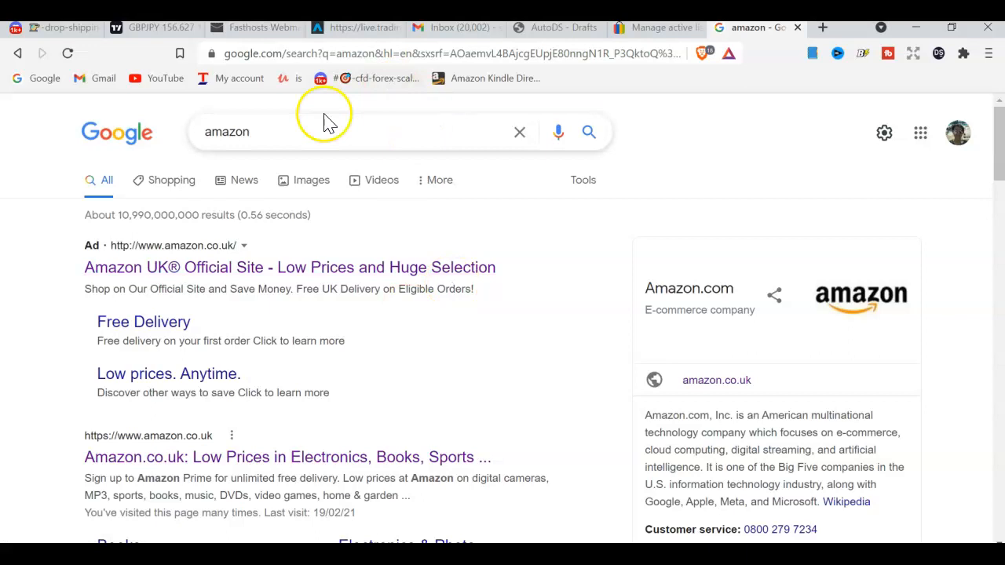
Open Amazon UK from the search results and open the Collagen HydroPro+ tablets among the small business products related to viewed items
click(238, 267)
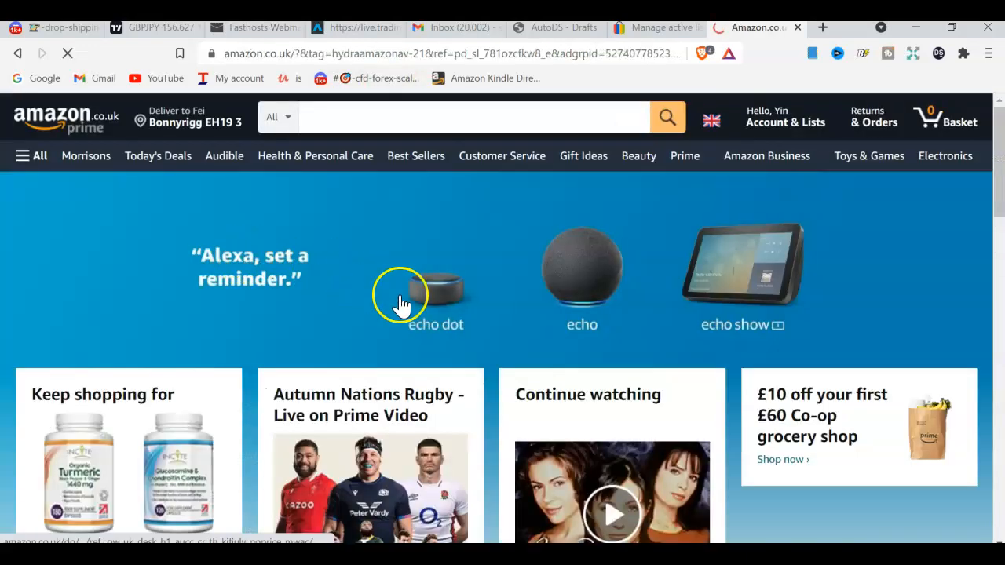
mouse_move(666, 538)
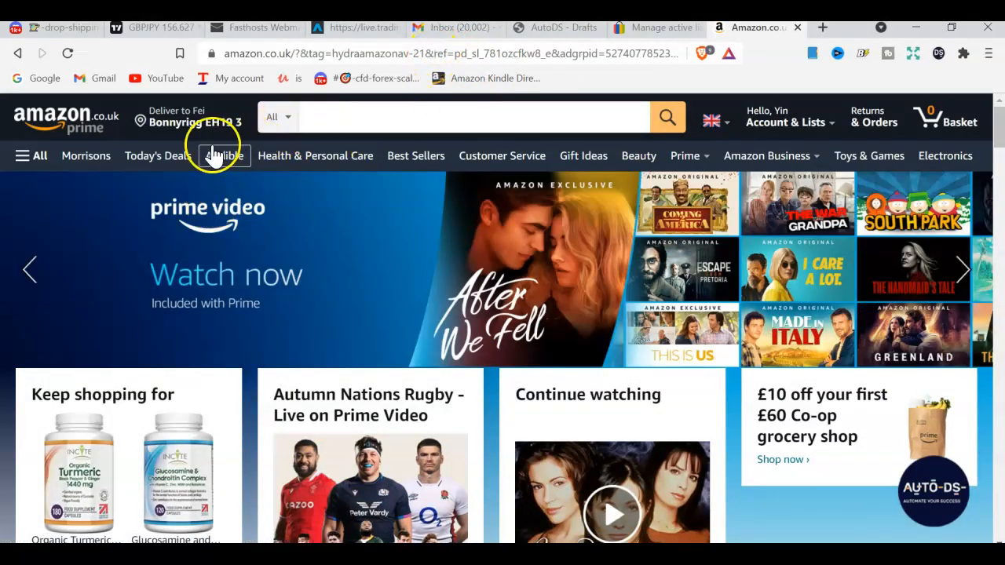
click(477, 118)
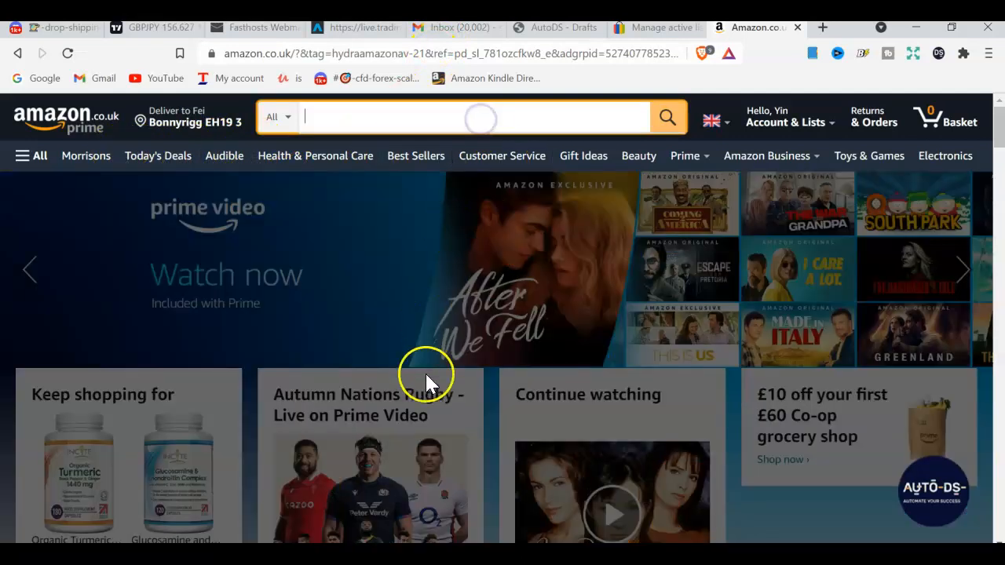
scroll(425, 370, down, 9)
scroll(425, 366, down, 4)
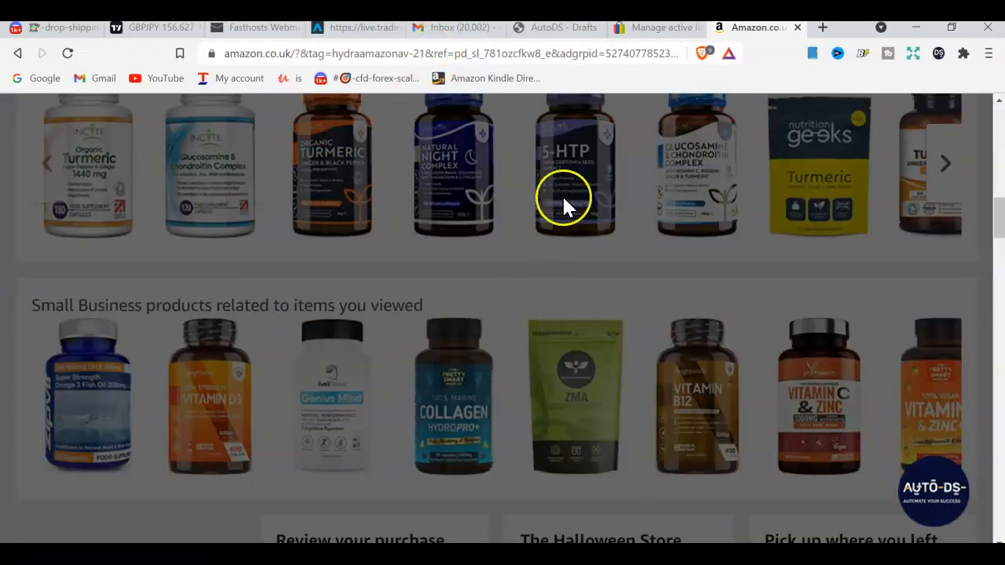
click(659, 161)
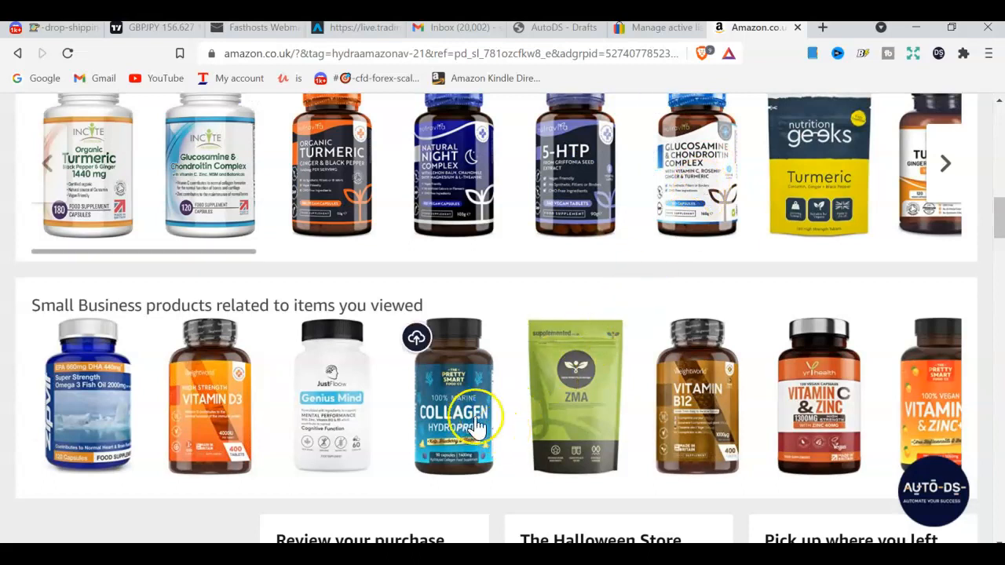
click(450, 424)
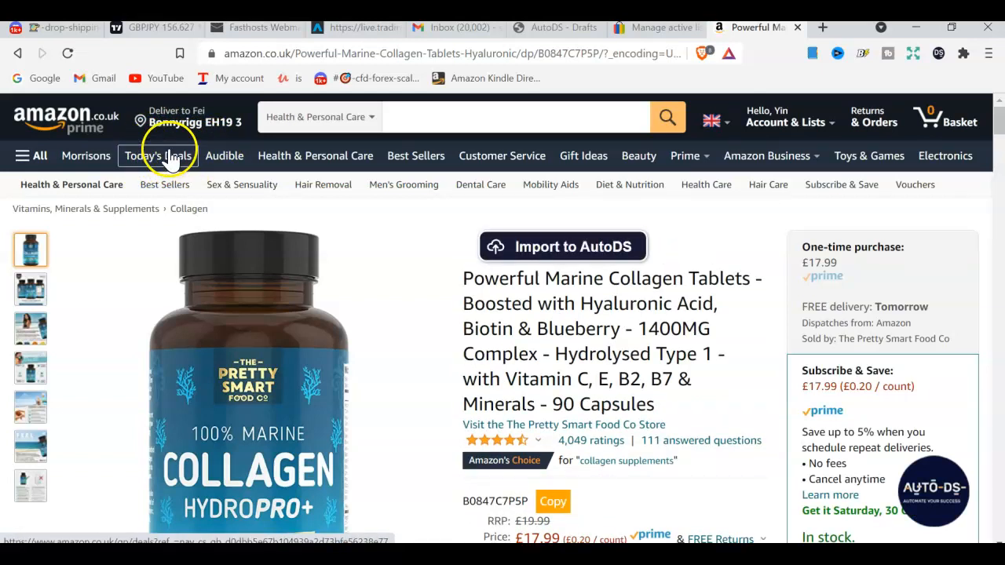
Select the one-time purchase option for the marine collagen tablets and review the product's price, delivery and seller details
scroll(171, 157, down, 5)
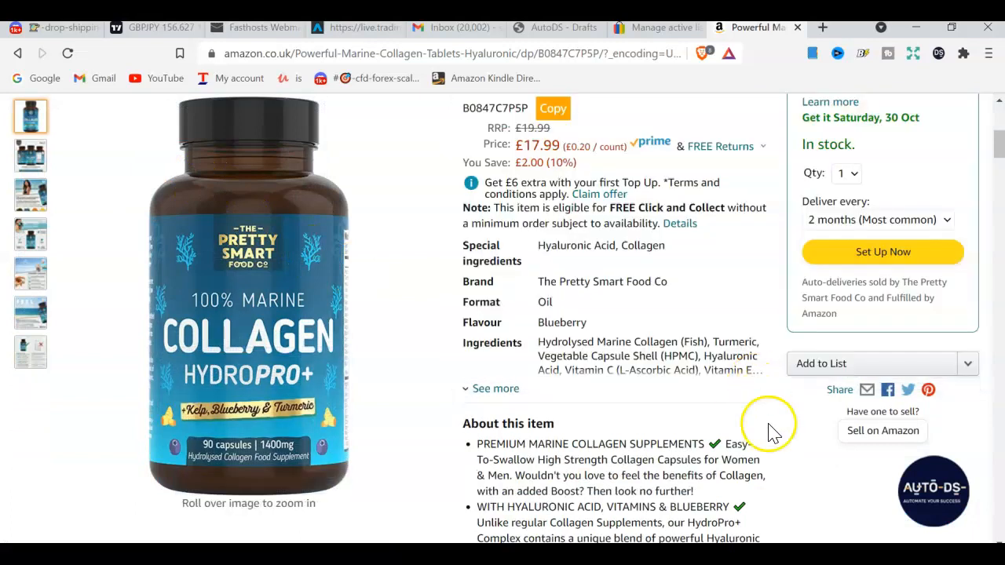
scroll(538, 325, up, 1)
scroll(836, 321, down, 1)
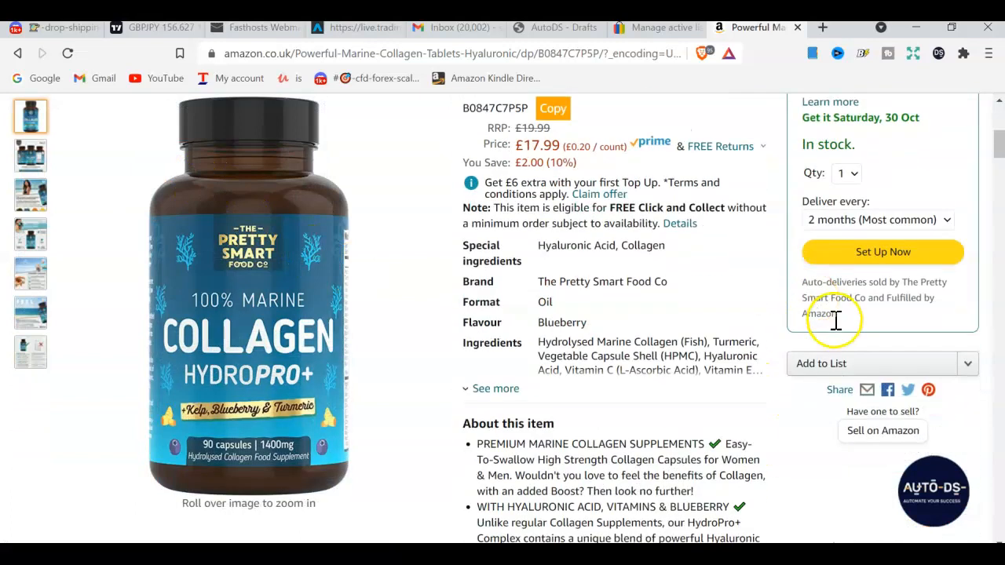
scroll(848, 306, up, 3)
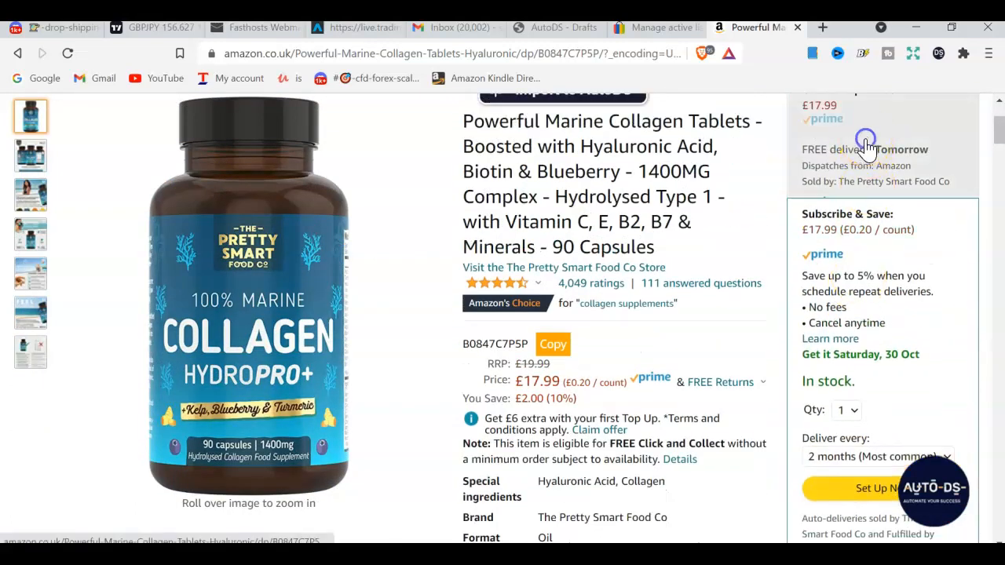
click(866, 145)
scroll(871, 314, down, 3)
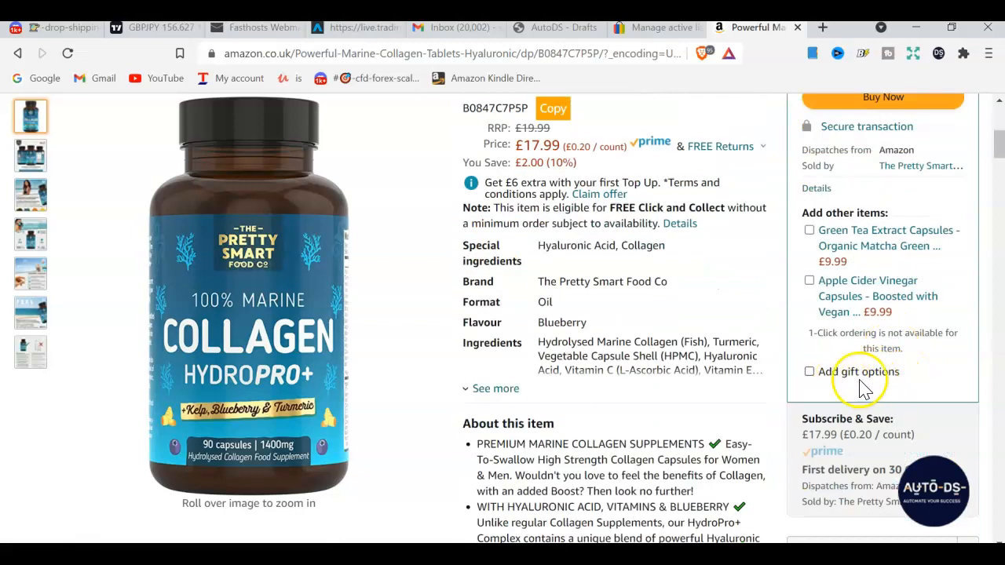
scroll(538, 381, up, 5)
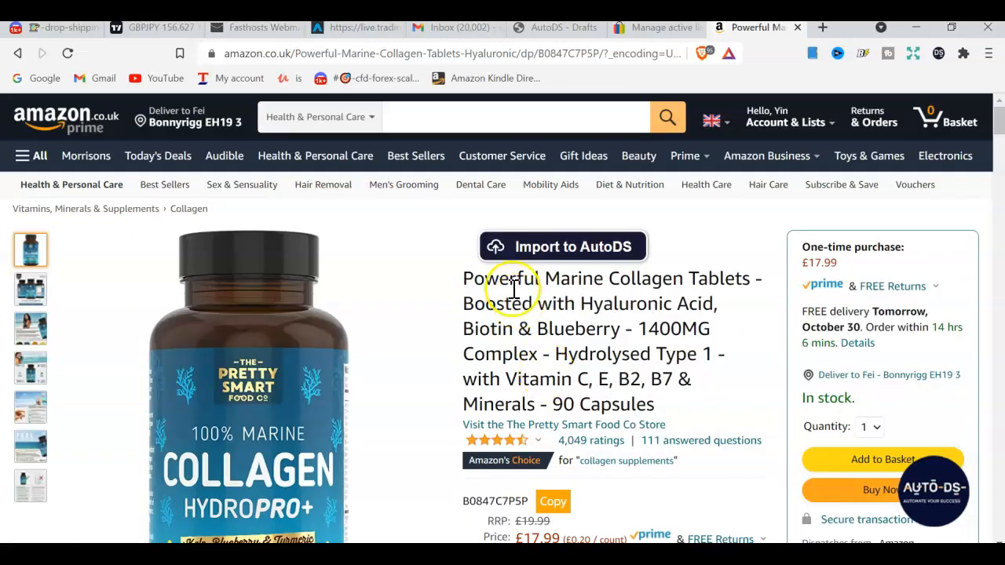
Search eBay for the copied Amazon title text "Powerful Marine Collagen Tablets - Boosted with Hyaluronic Acid, Biotin & Blueberry - 1400MG"
drag(475, 275, 709, 321)
key(ctrl+c)
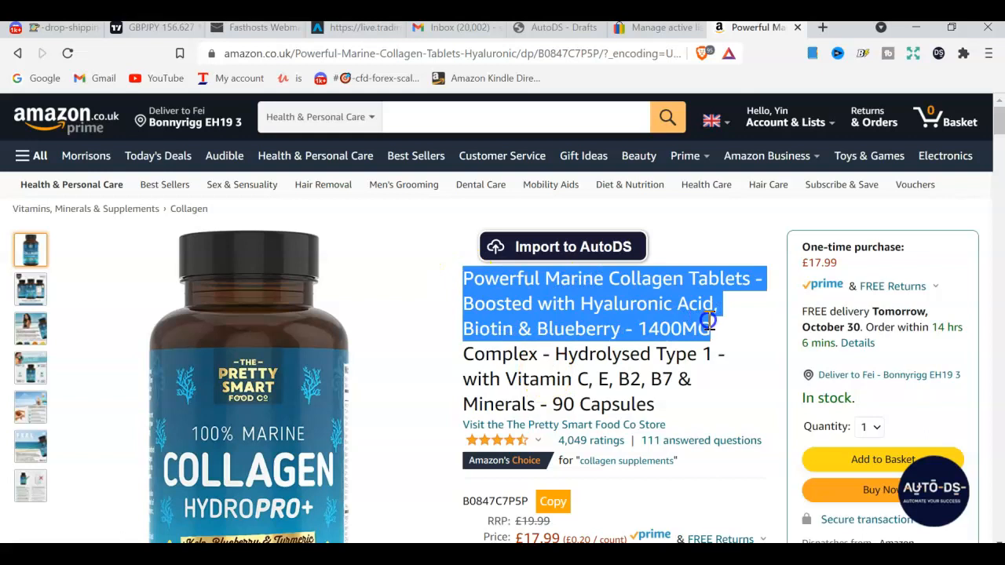
click(656, 32)
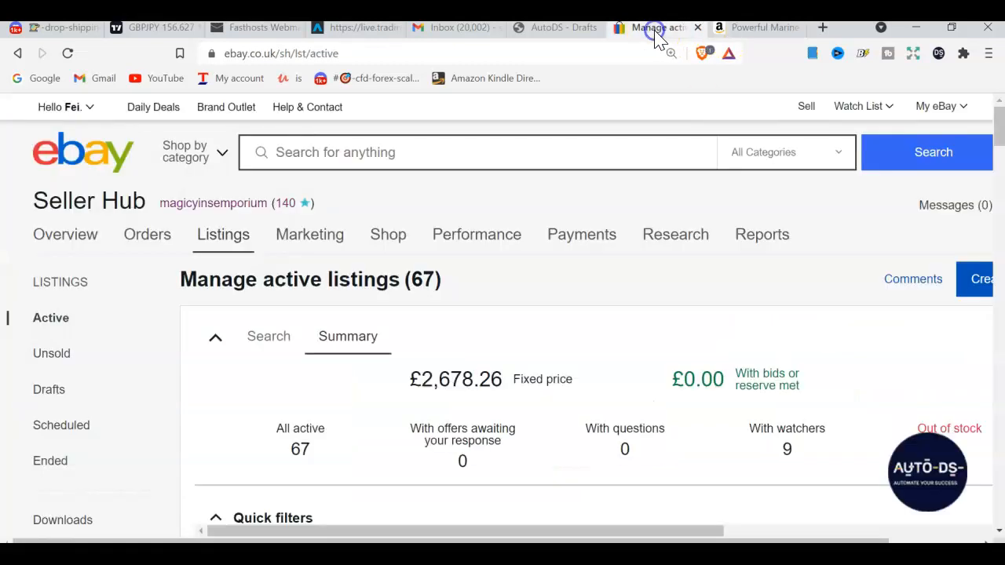
click(429, 150)
key(ctrl+v)
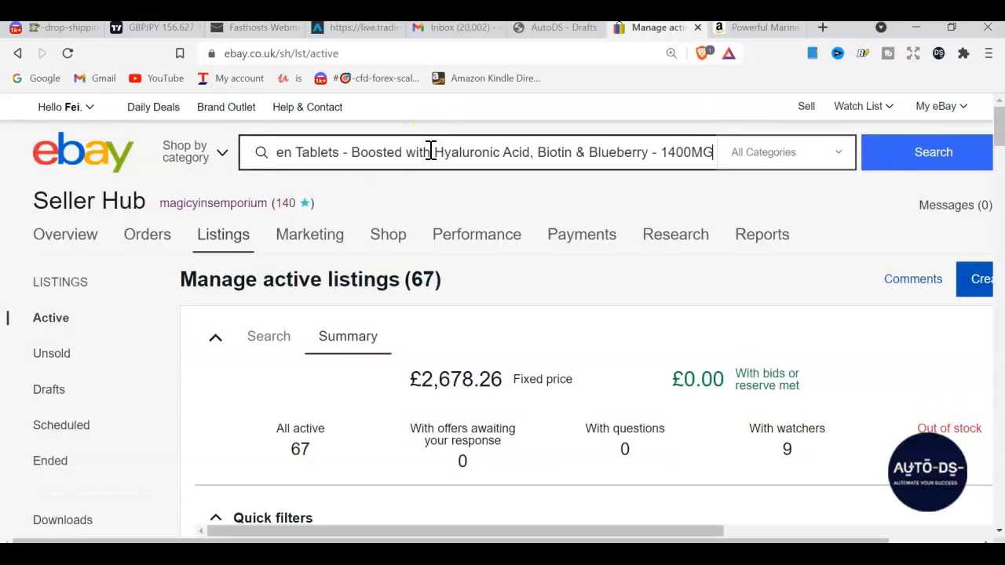
key(Return)
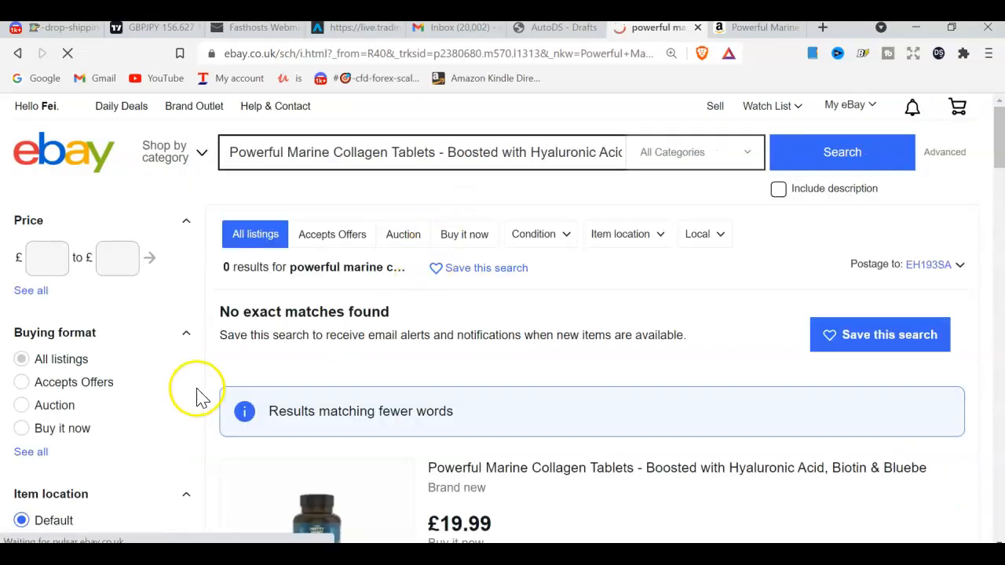
Filter the eBay results to sold items and review the sale dates and prices of the collagen listings
scroll(144, 372, down, 6)
scroll(138, 357, down, 5)
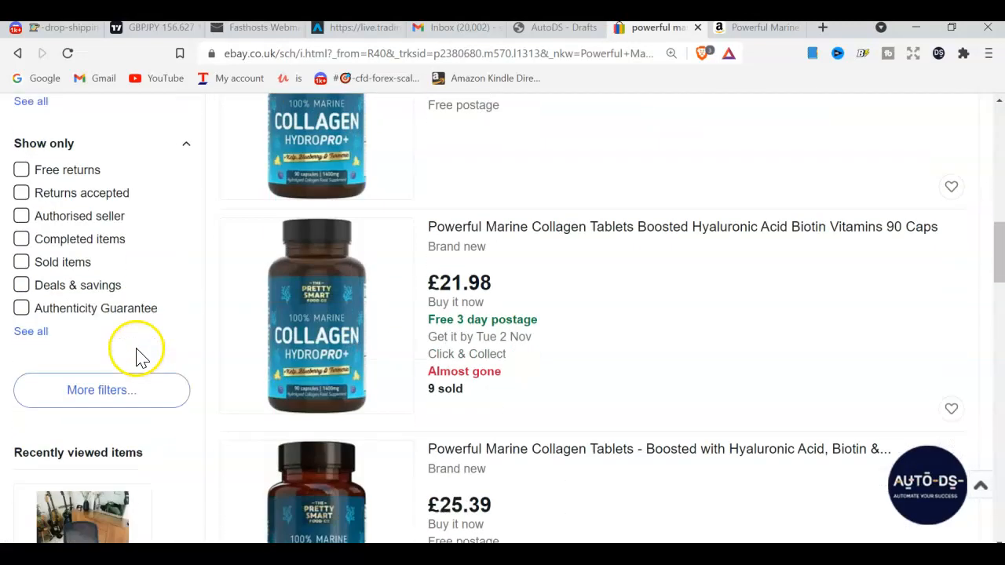
click(22, 265)
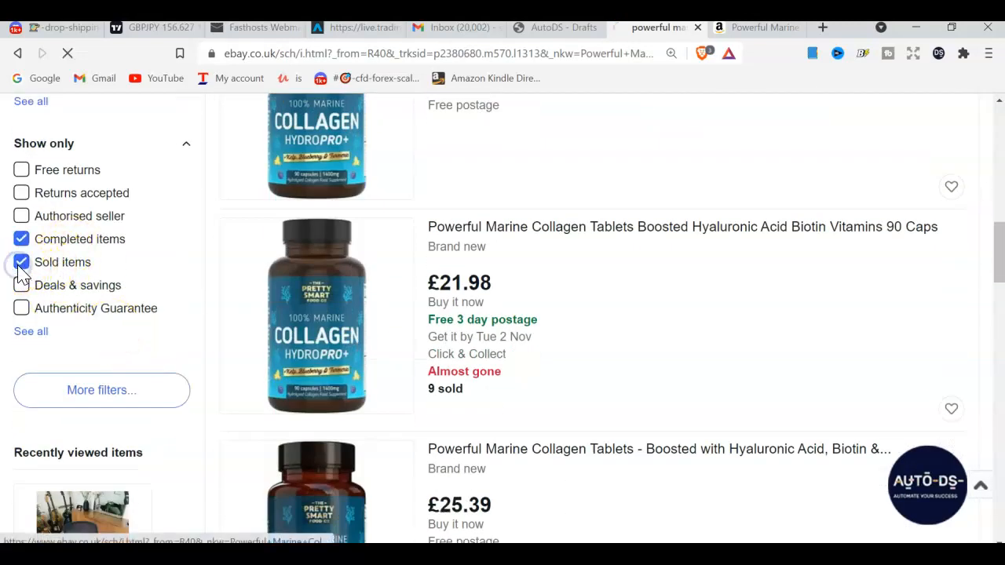
scroll(359, 419, down, 4)
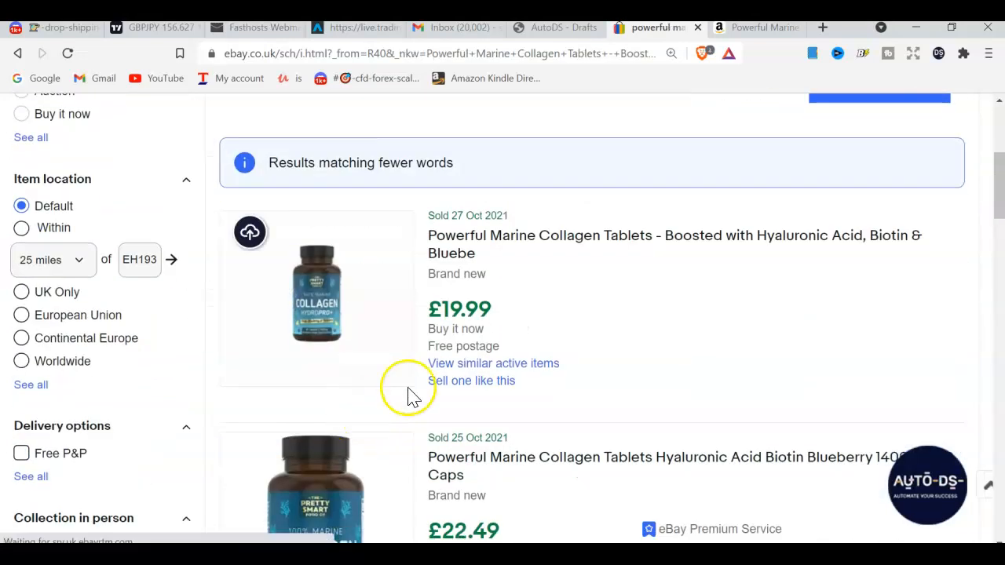
scroll(684, 506, down, 2)
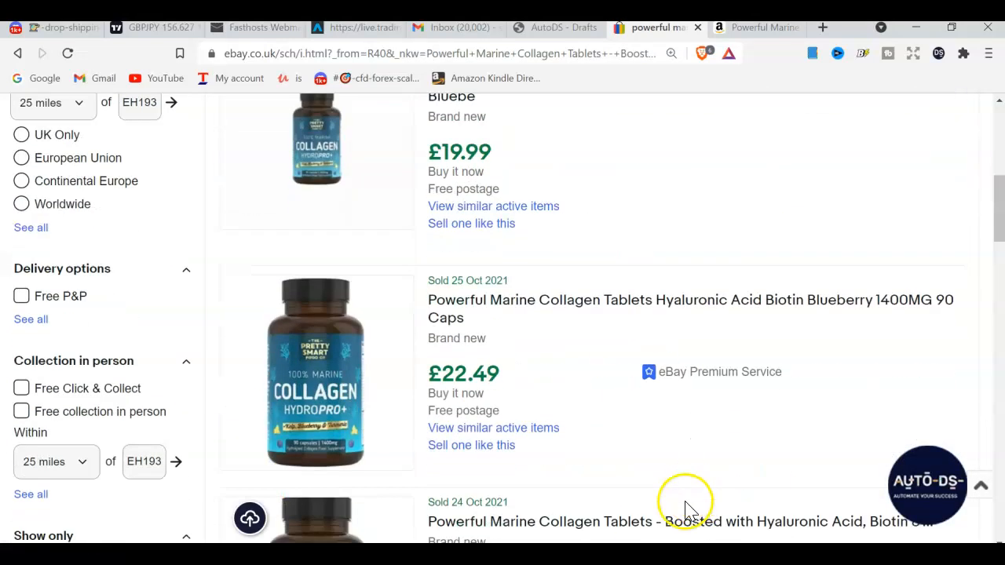
scroll(497, 385, down, 2)
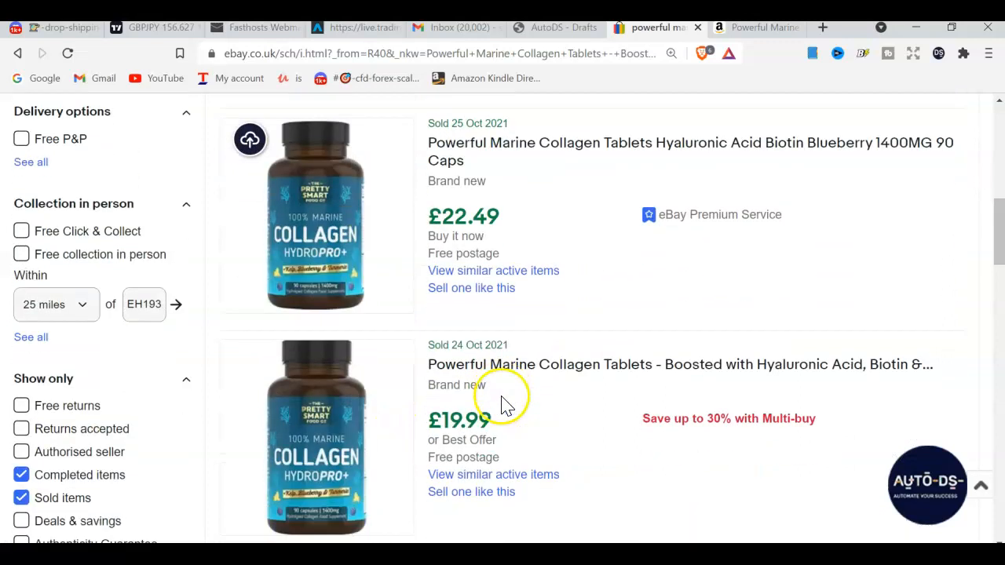
scroll(479, 353, down, 5)
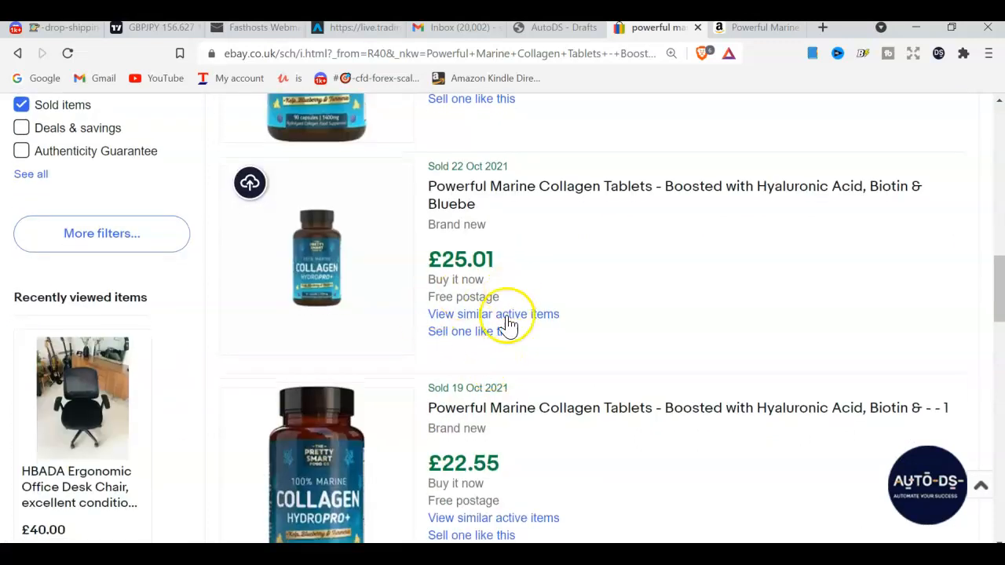
scroll(509, 323, down, 3)
scroll(497, 408, up, 8)
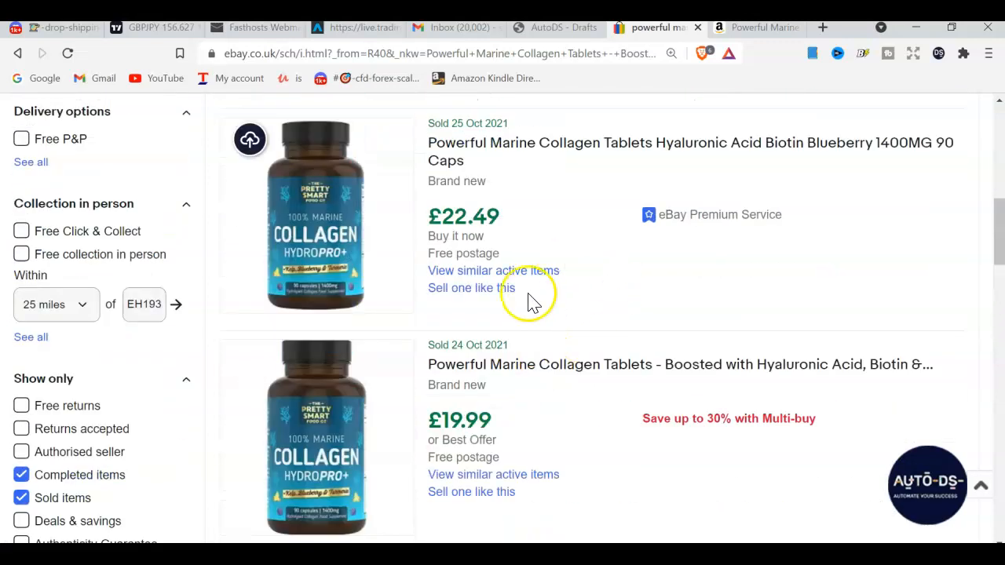
Compare the Amazon price of the collagen tablets with the prices and sale dates of the sold eBay listings
click(740, 27)
scroll(640, 314, down, 3)
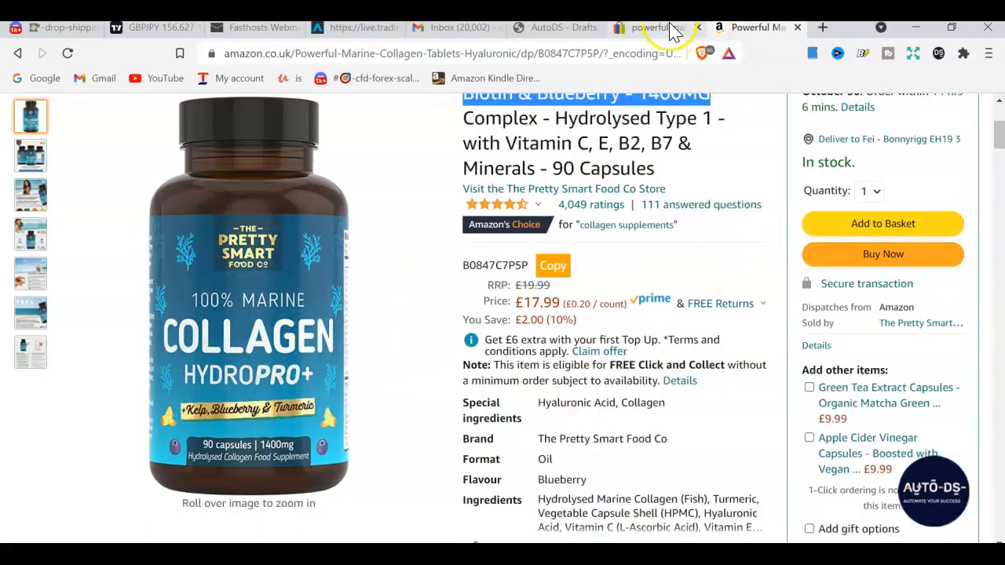
click(663, 27)
scroll(624, 245, down, 3)
scroll(612, 255, down, 15)
scroll(620, 267, up, 15)
scroll(588, 329, up, 5)
scroll(598, 357, down, 10)
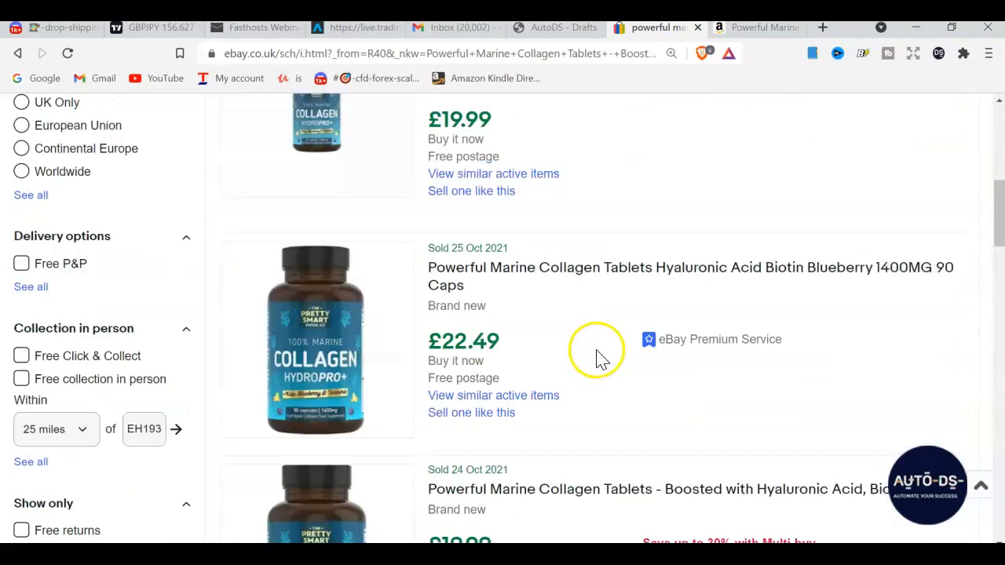
scroll(598, 358, down, 10)
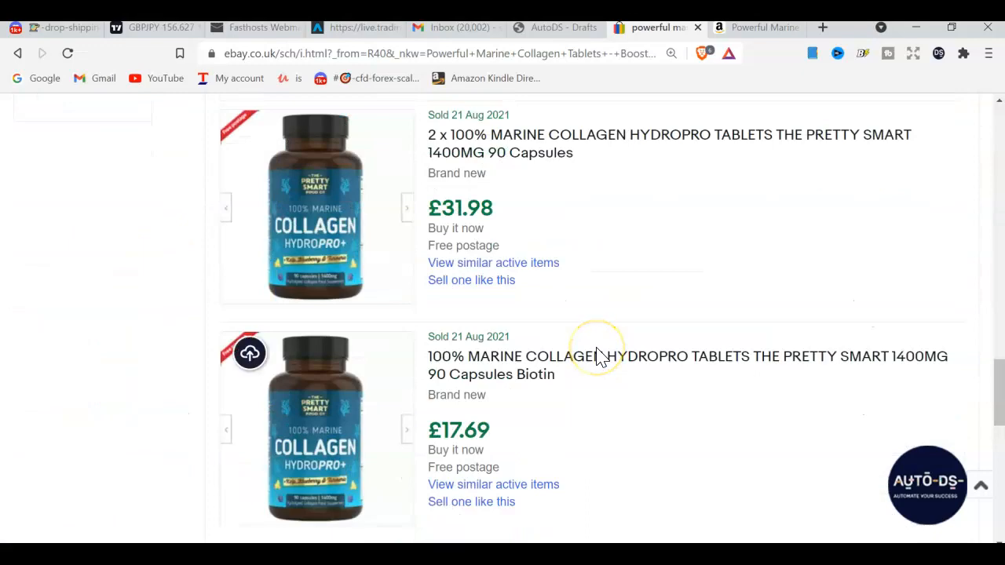
scroll(598, 357, up, 4)
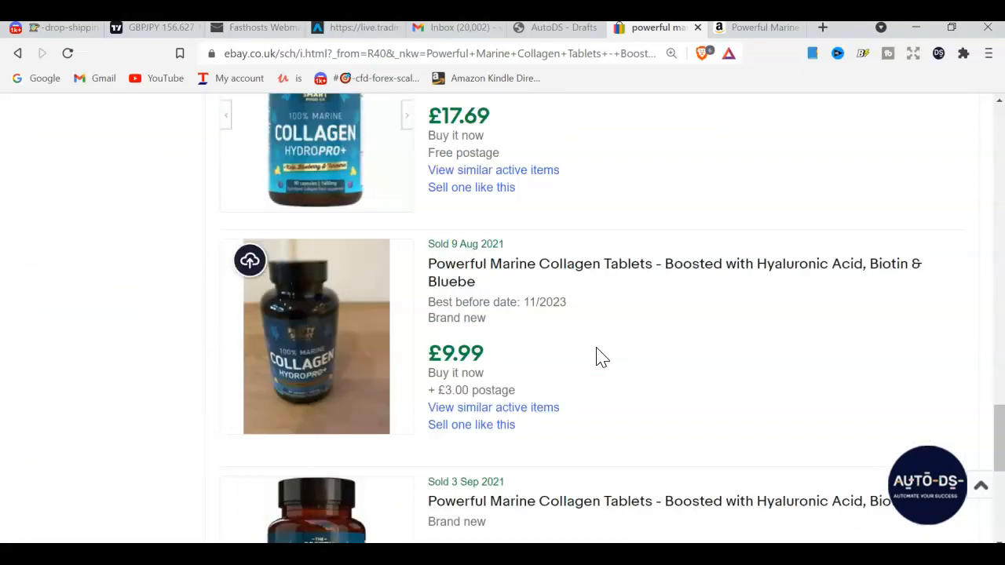
scroll(598, 357, up, 10)
scroll(598, 357, up, 14)
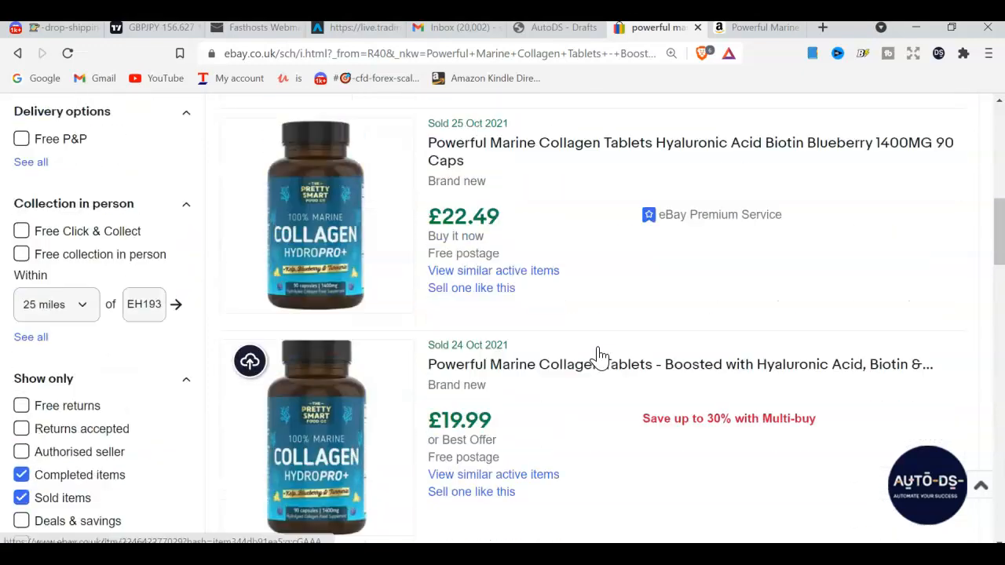
scroll(597, 351, down, 3)
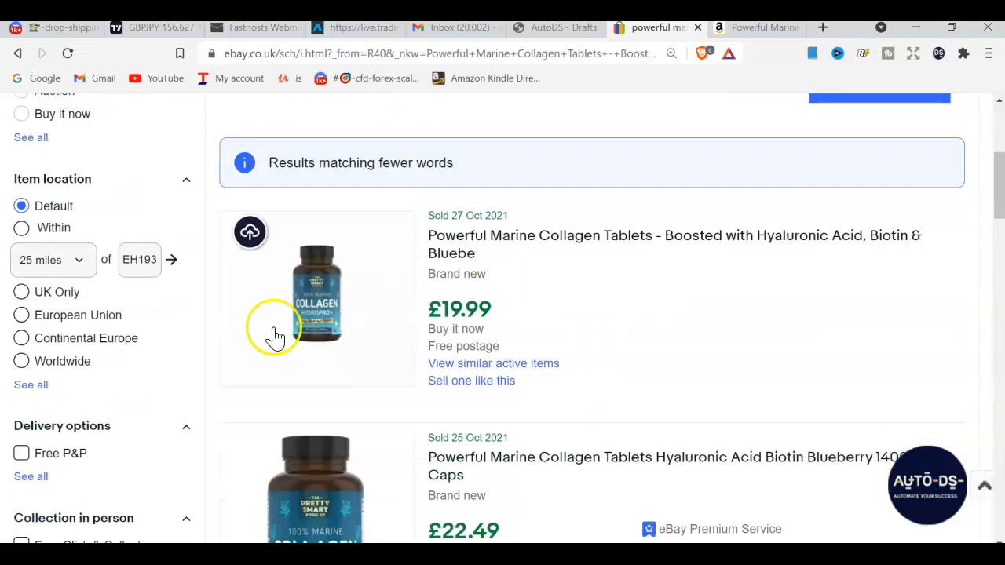
scroll(271, 337, down, 2)
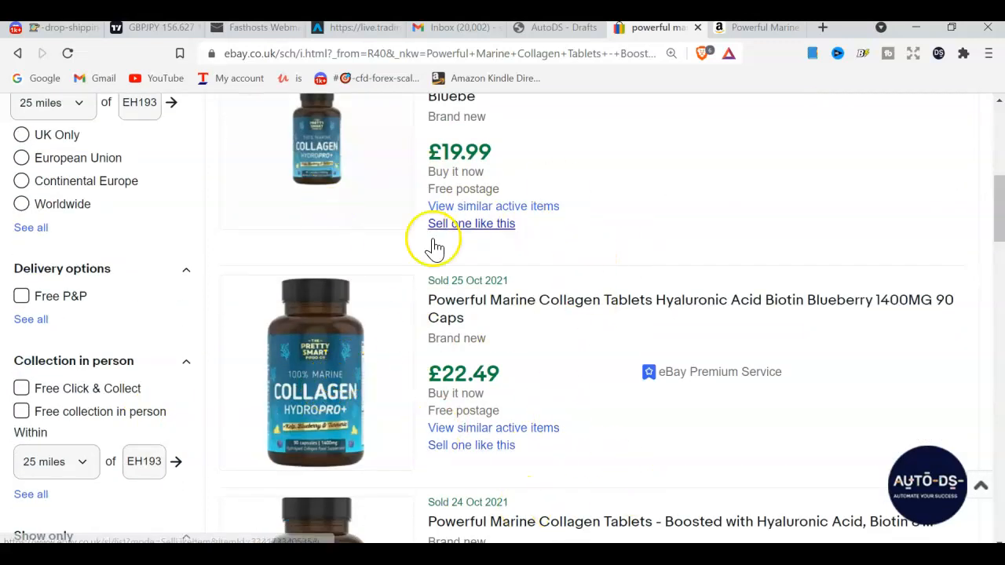
scroll(934, 511, down, 1)
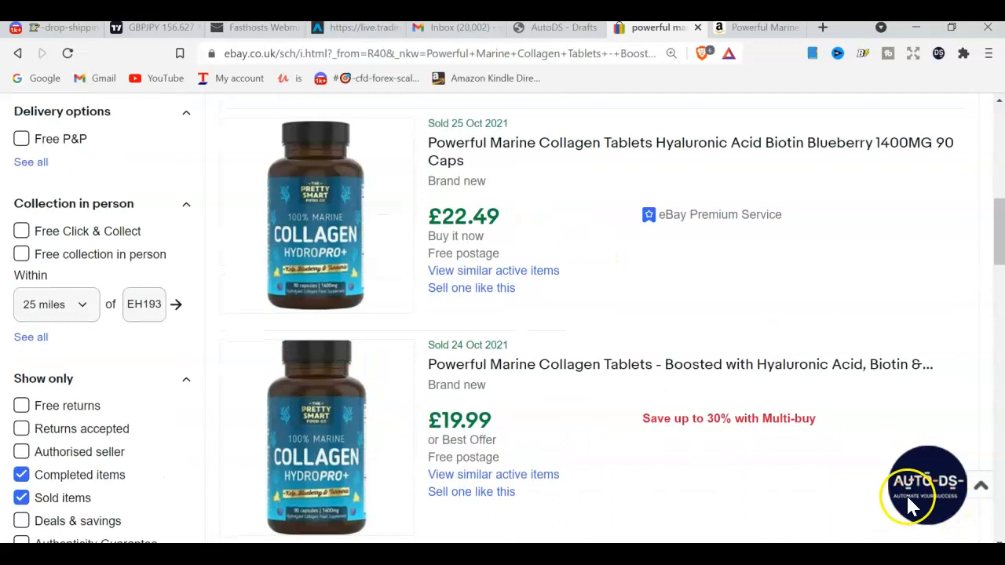
scroll(765, 502, up, 4)
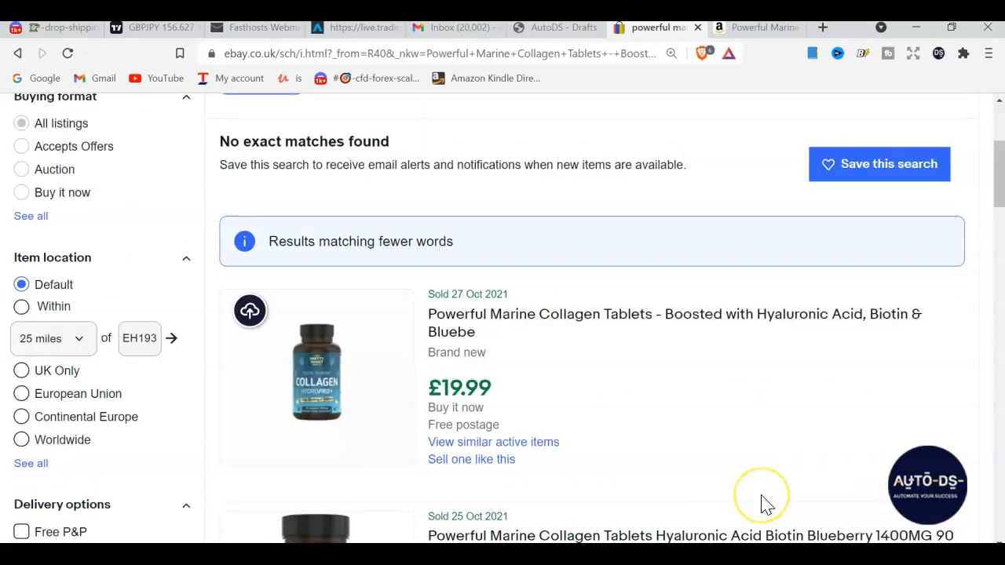
scroll(765, 502, down, 1)
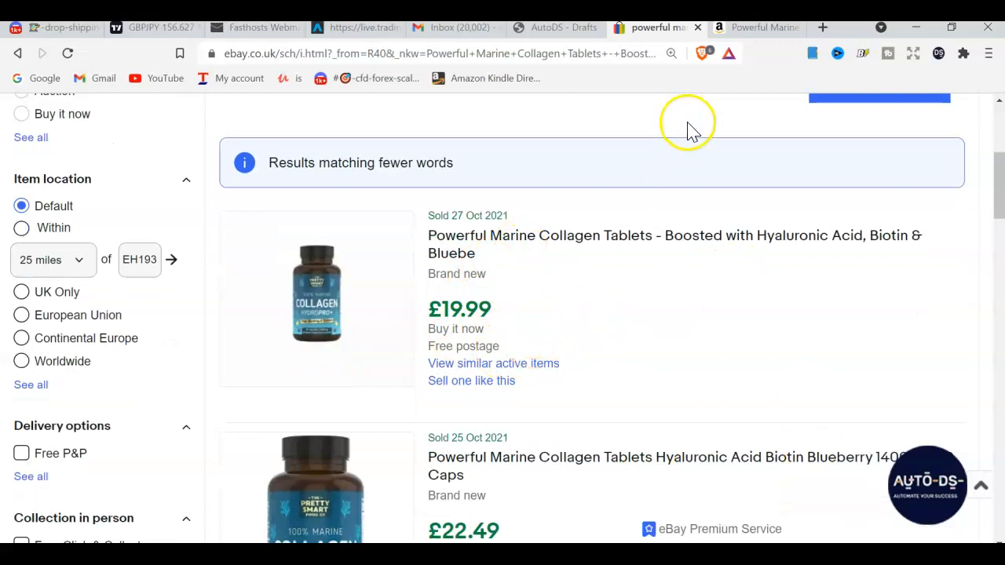
Copy the marine collagen tablets' Amazon page URL and add it below the turmeric URL in the AutoDS product list
click(745, 31)
scroll(588, 235, up, 3)
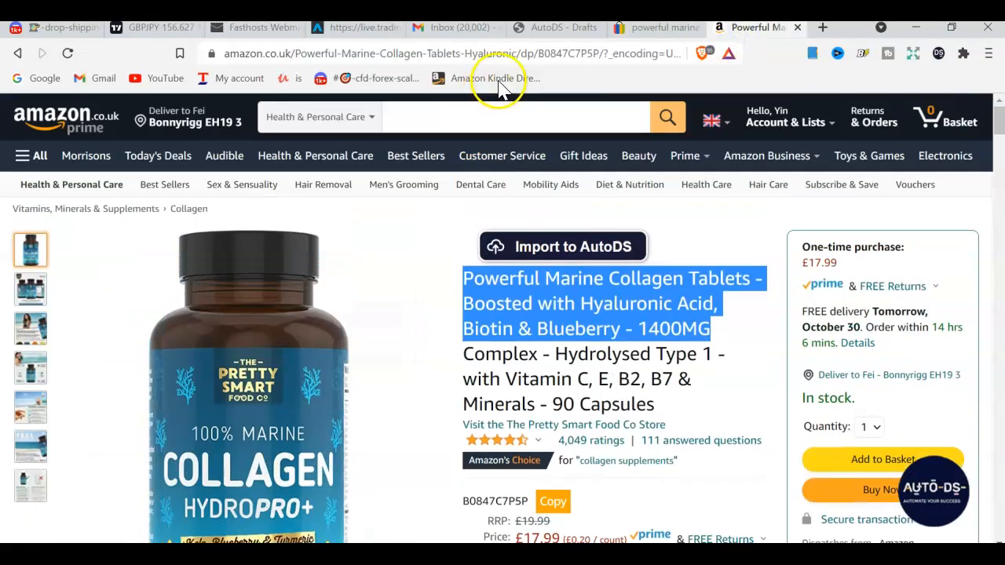
click(507, 54)
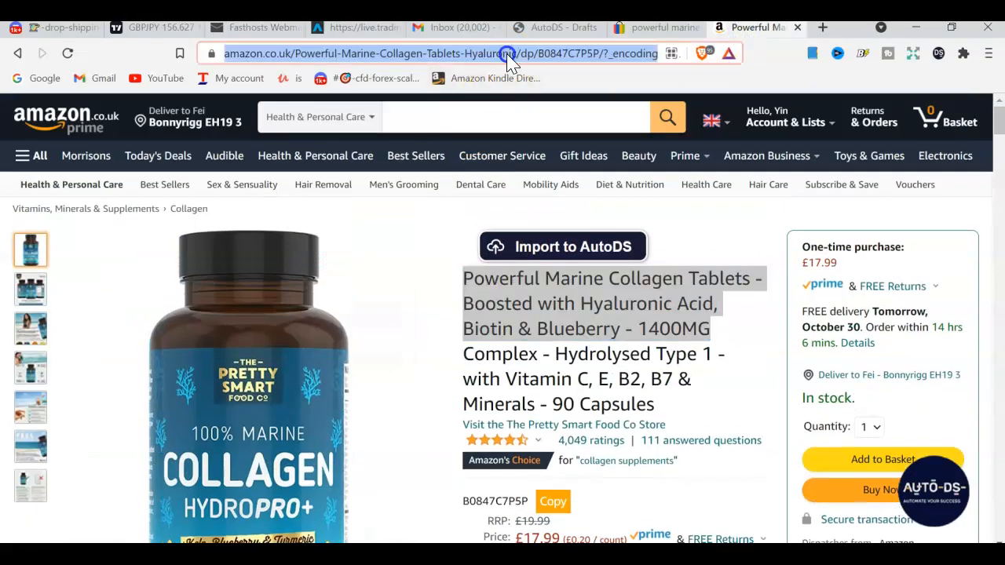
click(559, 28)
text(https://www.amazon.co.uk/Powerful-Marine-Collagen-Tablets-Hyaluronic/dp/B0847C7P5P/?_encoding=UTF8&pd_rd_w=Q3FtD&pf_rd_p=4cebb6f5-01ba-4b01-9cae-88eb6a8b1c67&pf_rd_r=S2PGDFZ9VRZG5F60KN7Q&pd_rd_r=bc278206-cc58-4e9a-9838-373d46add0f4&pd_rd_wg=2UNUm&ref_=pd_gw_sbe_vws)
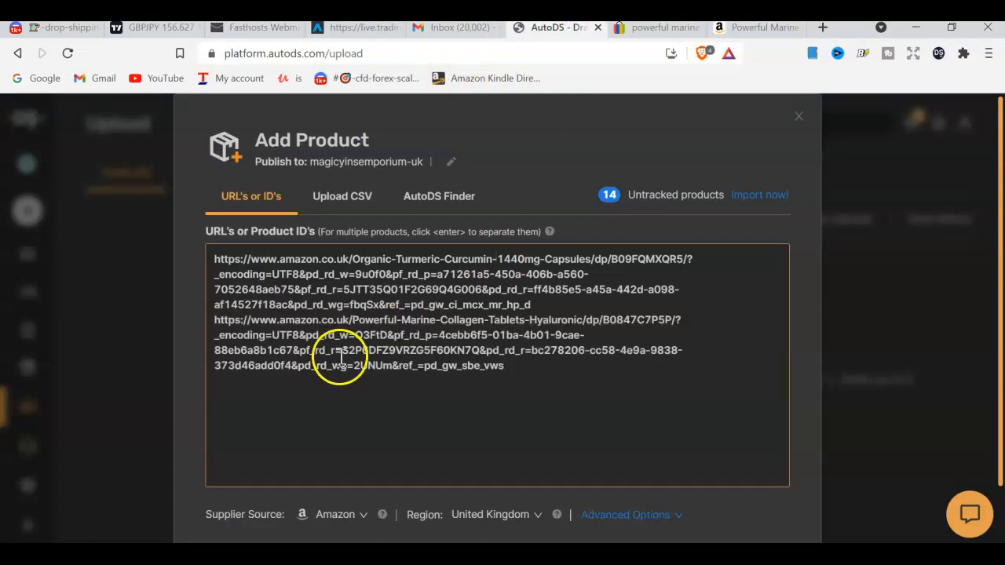
Add the two listed Amazon products as drafts and dismiss the notification
scroll(421, 375, down, 2)
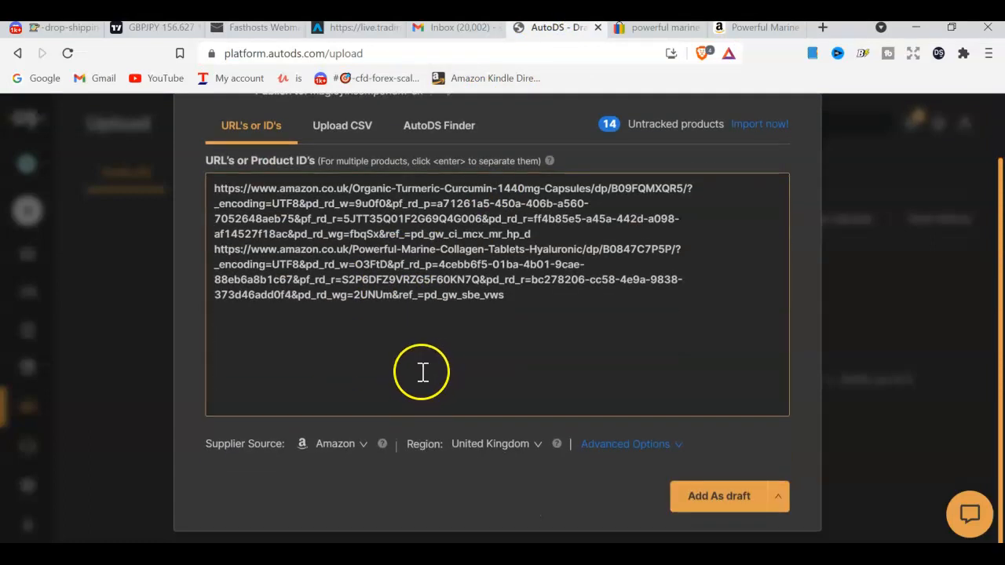
click(705, 494)
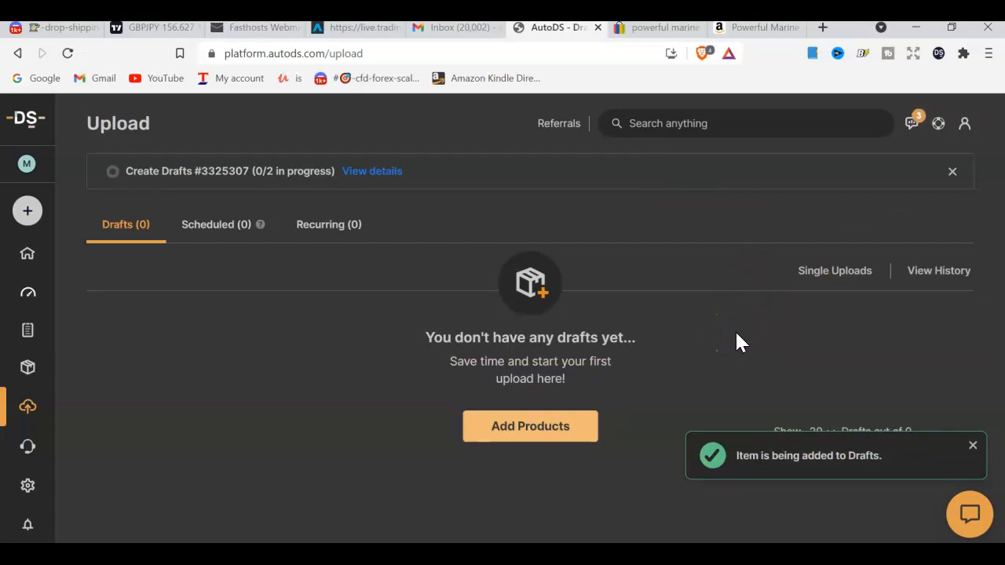
click(973, 446)
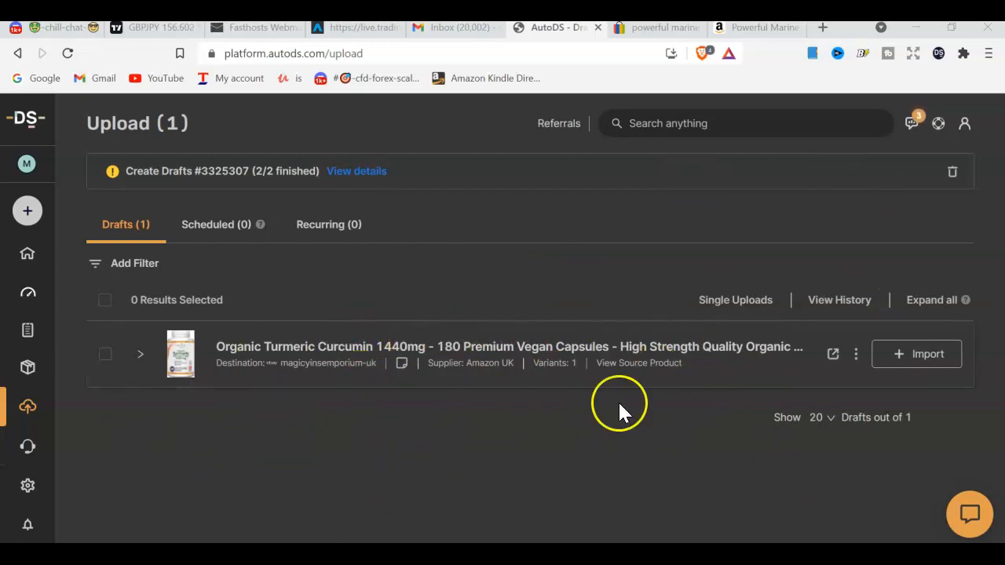
Check the draft-creation details and force the upload of the failed product B0847C7P5P
click(359, 171)
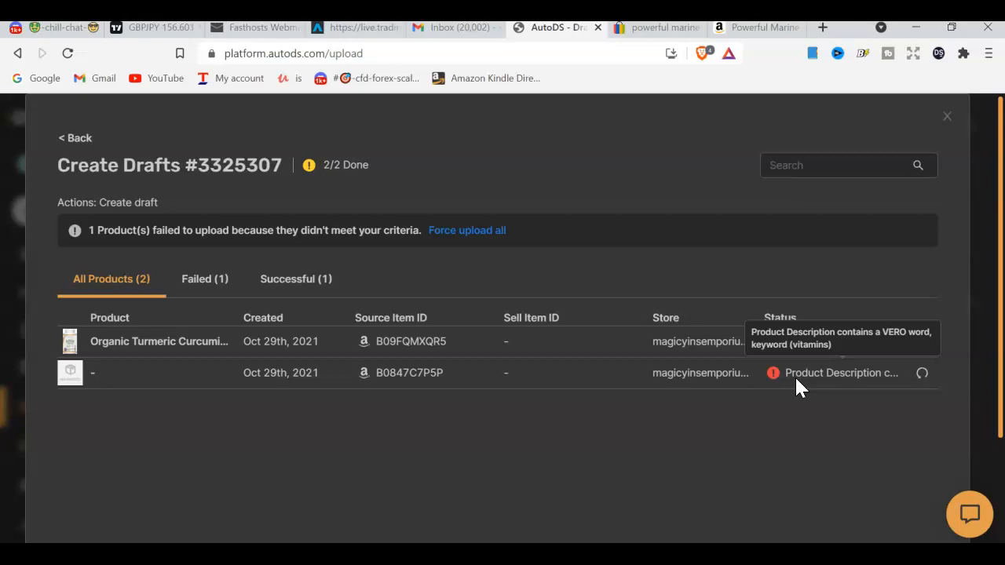
click(819, 333)
click(920, 376)
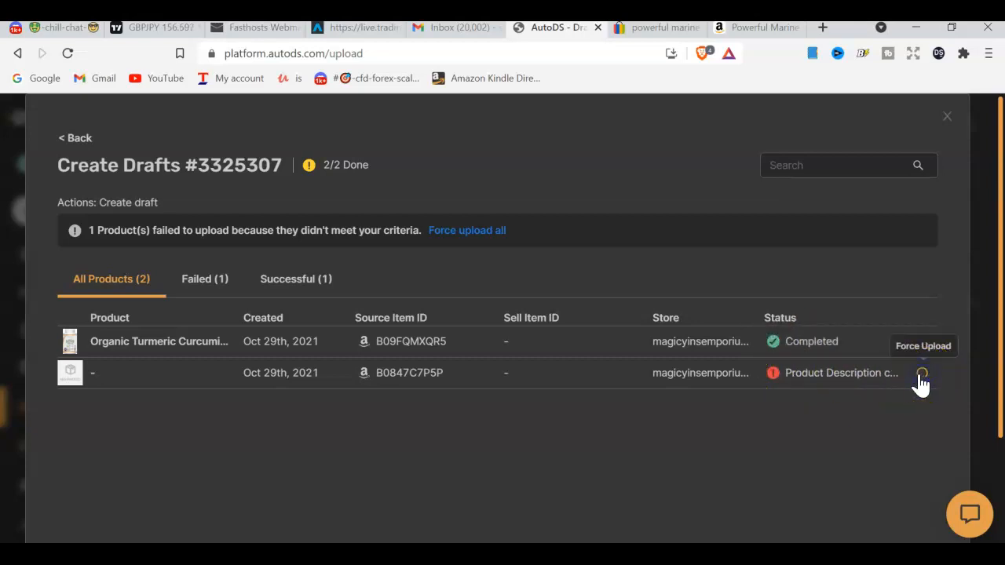
click(921, 375)
click(972, 445)
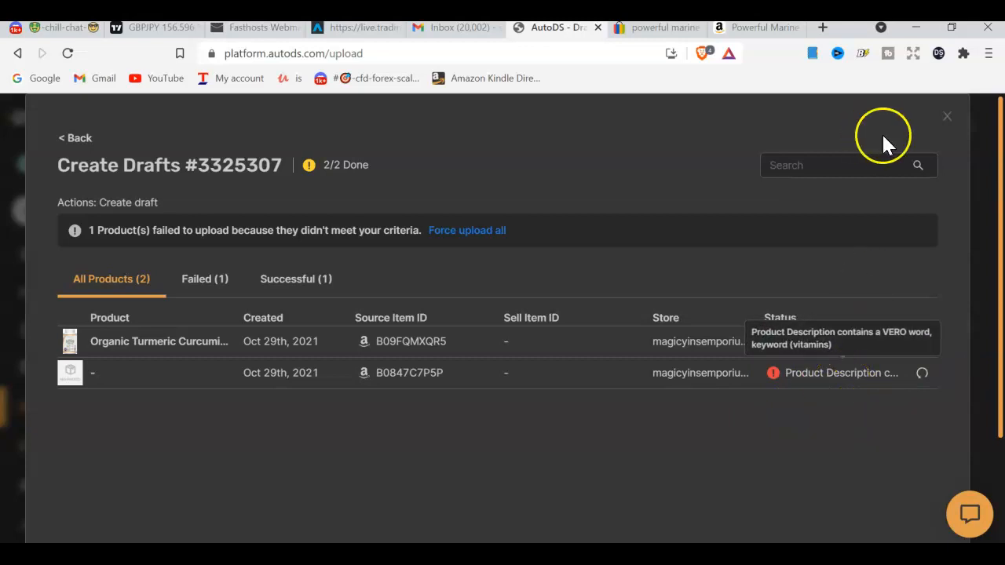
click(945, 116)
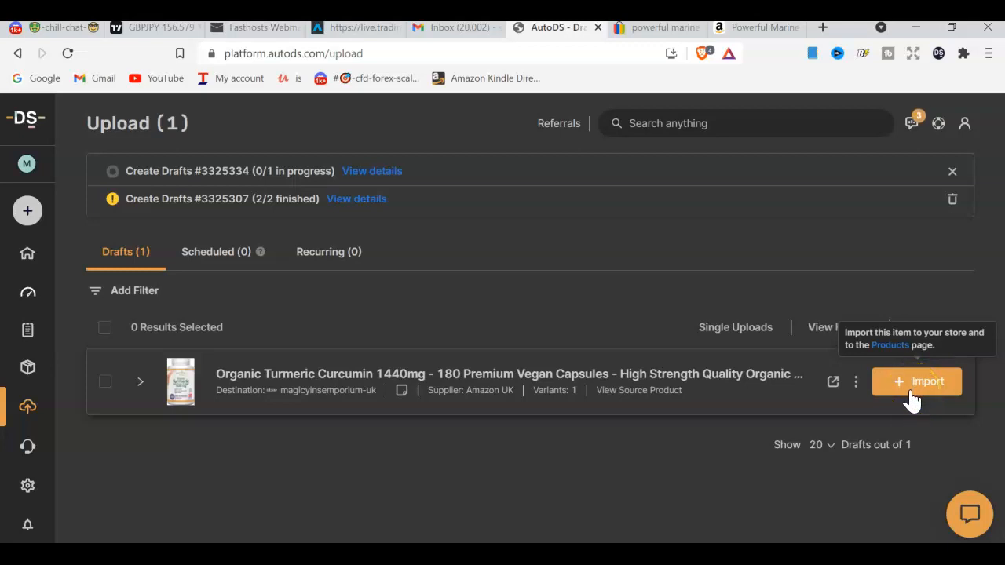
Open the turmeric draft and change its title to "Turmeric Curcumin Organic 1440mg - 180 Premium Vegan Capsules"
click(834, 381)
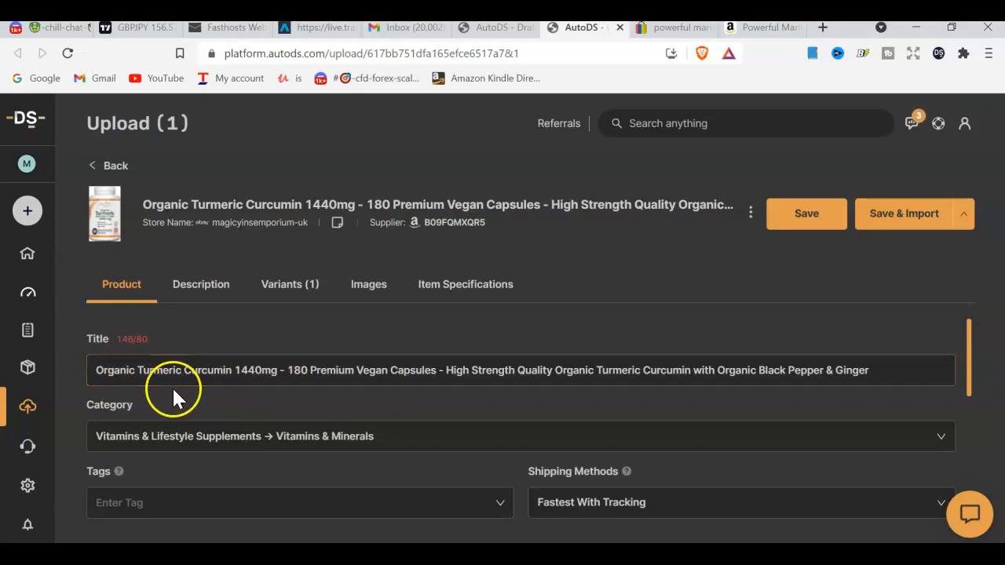
drag(140, 371, 60, 375)
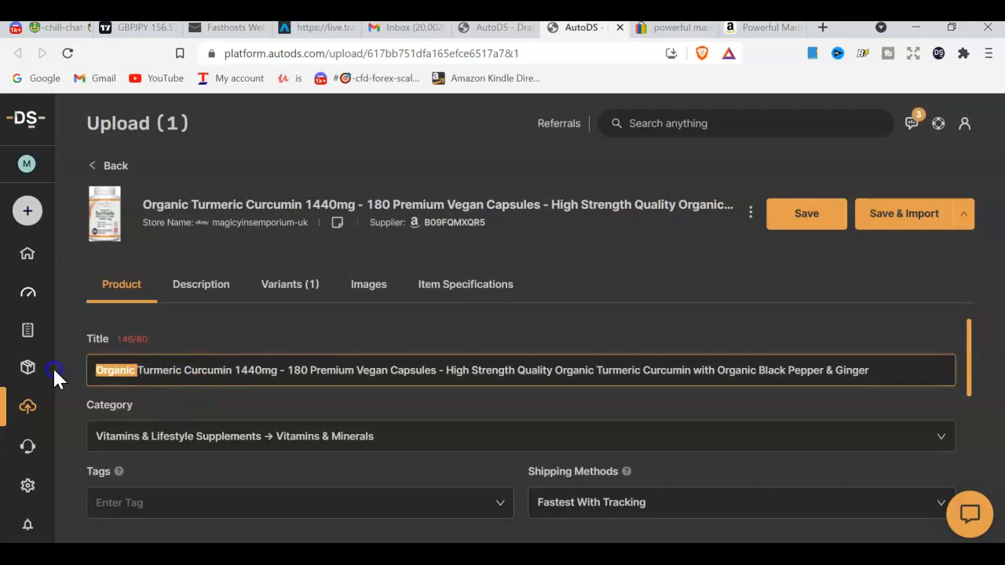
key(ctrl+x)
click(192, 369)
key(ctrl+v)
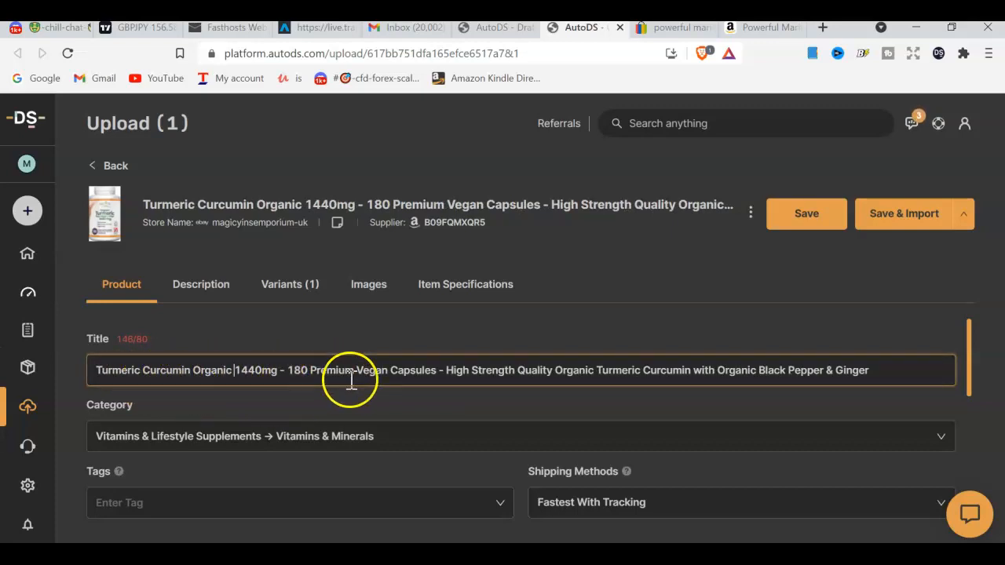
drag(438, 370, 923, 363)
key(BackSpace)
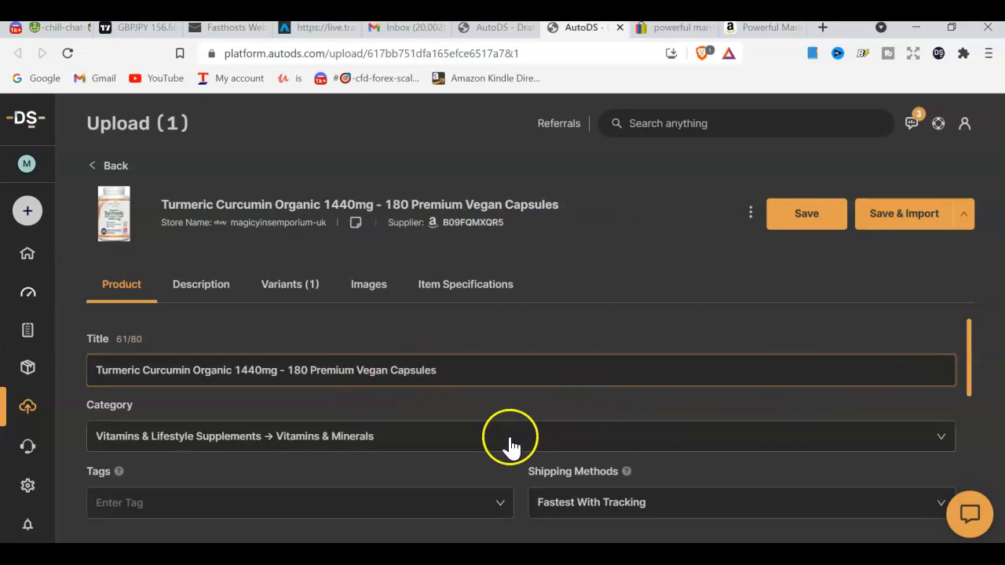
Add the tags "curcumin" and "tumeric" to the turmeric draft
scroll(507, 444, down, 2)
scroll(494, 438, up, 1)
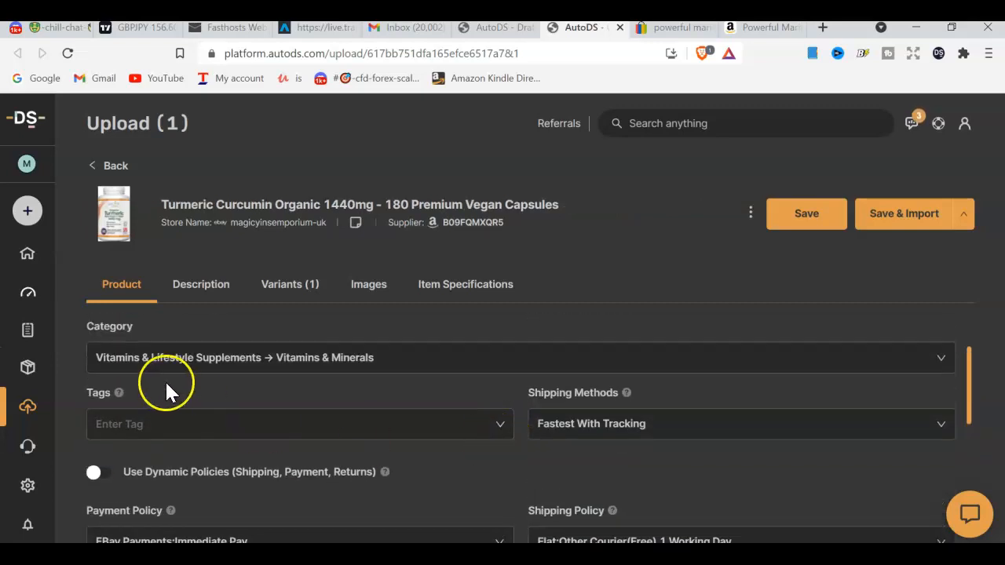
click(124, 424)
text(curc)
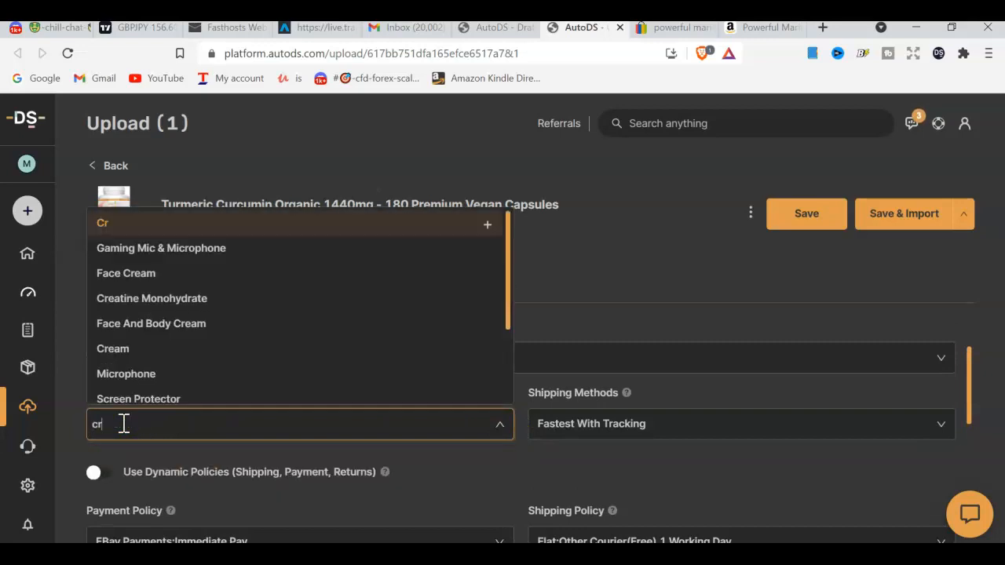
text(umin)
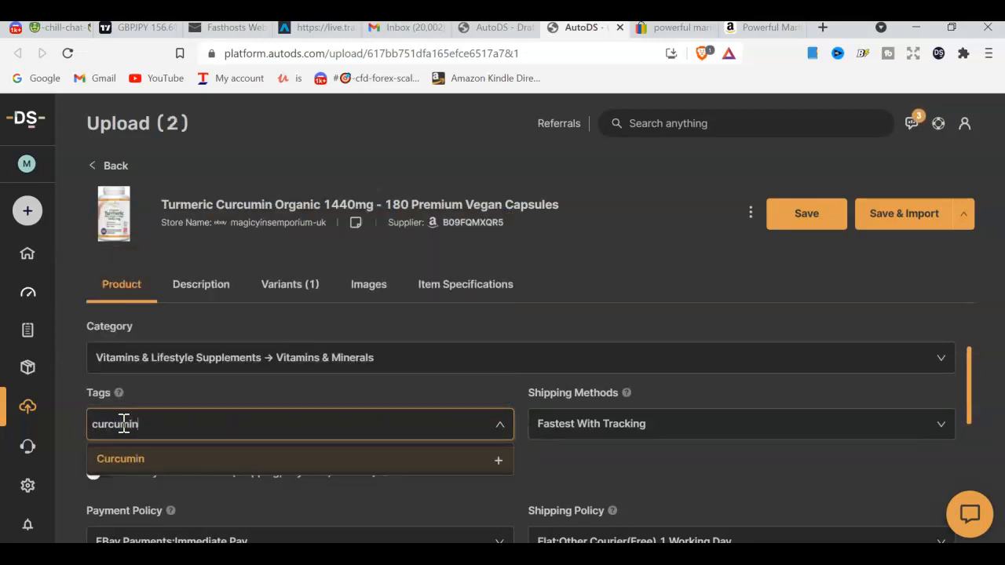
key(Return)
text(tumeric)
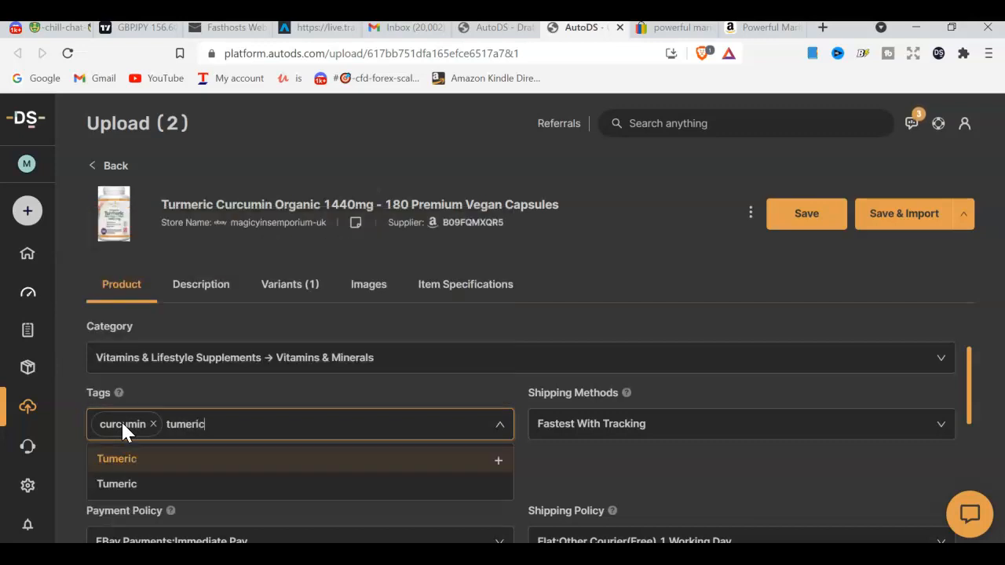
key(Return)
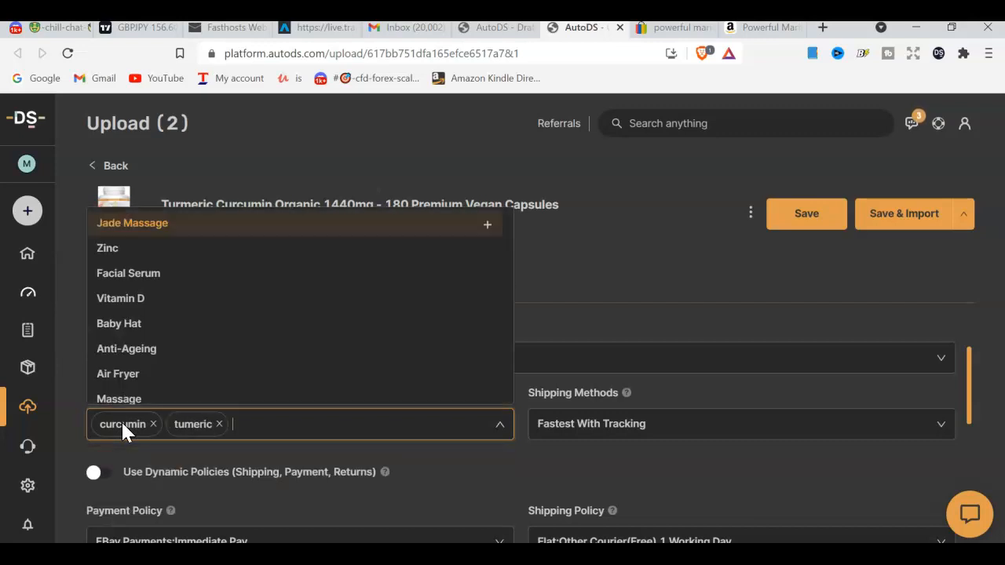
click(815, 469)
Review the turmeric draft's payment, shipping and return policies, location, brand, variant price and monitoring settings
scroll(436, 467, down, 2)
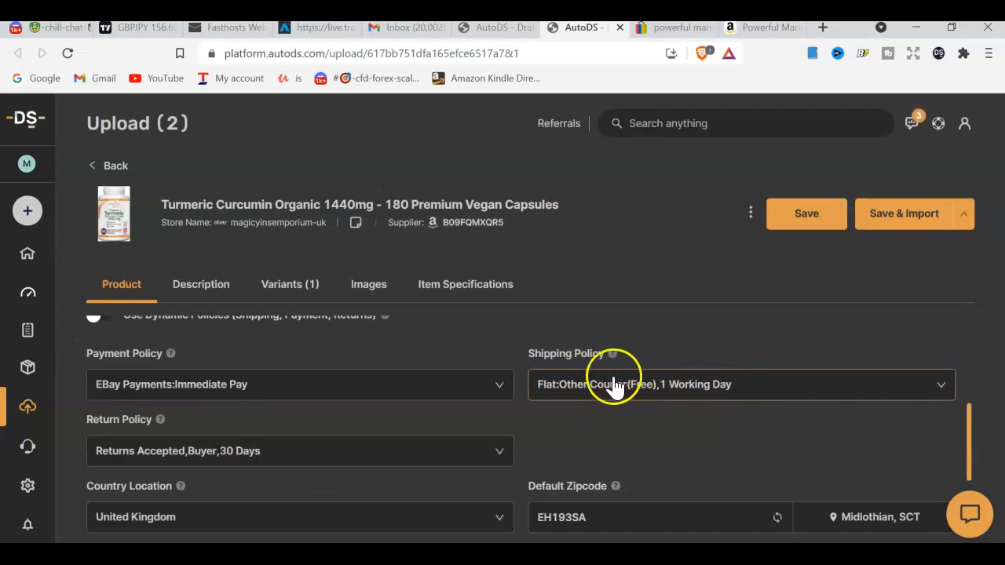
scroll(712, 414, down, 1)
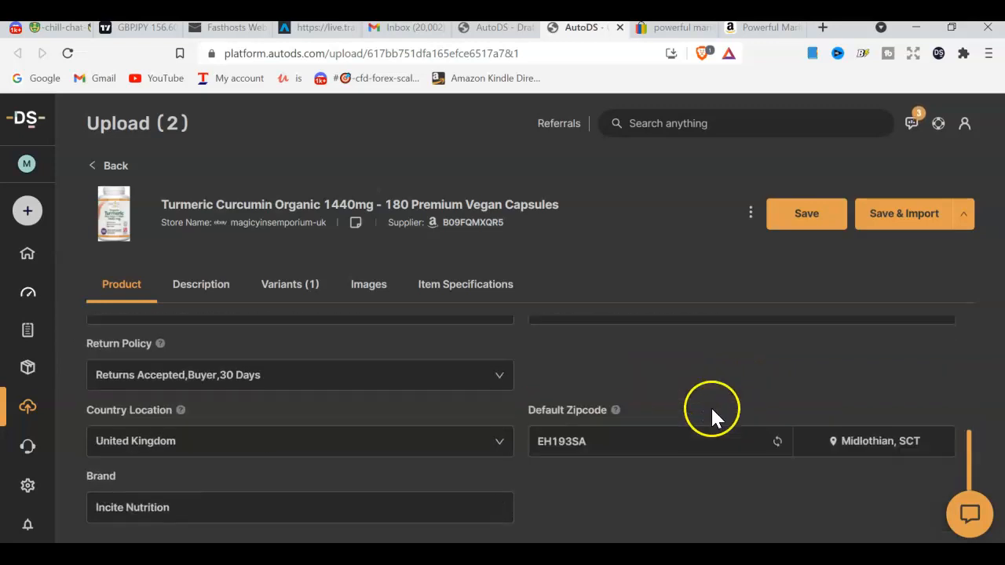
scroll(647, 430, down, 1)
scroll(644, 428, up, 4)
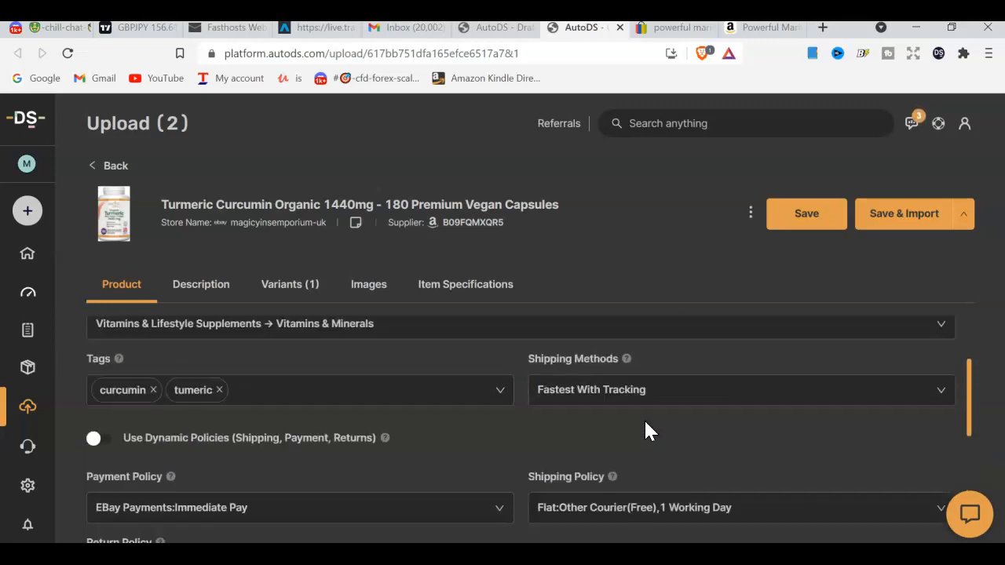
click(280, 292)
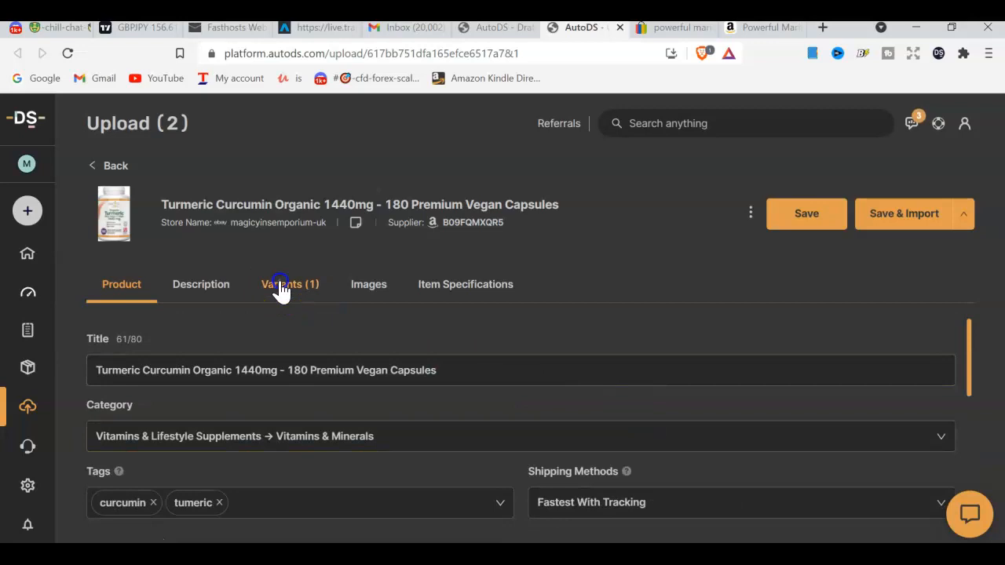
click(139, 408)
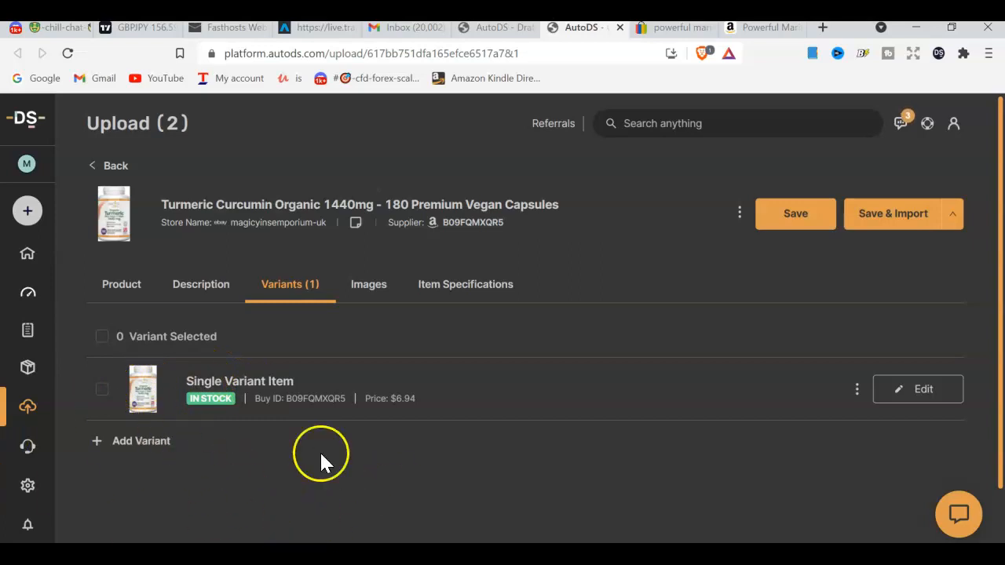
scroll(319, 458, down, 1)
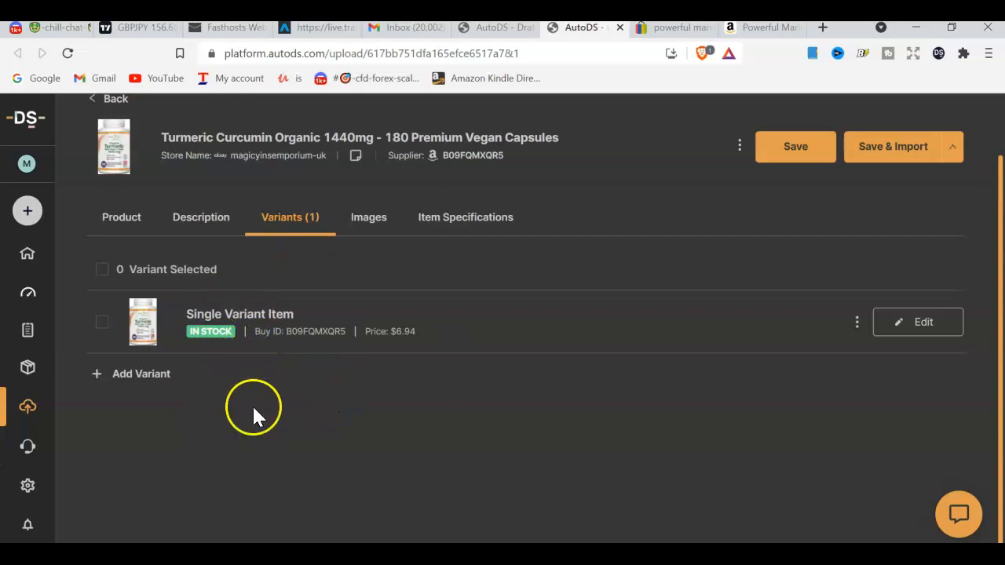
click(133, 224)
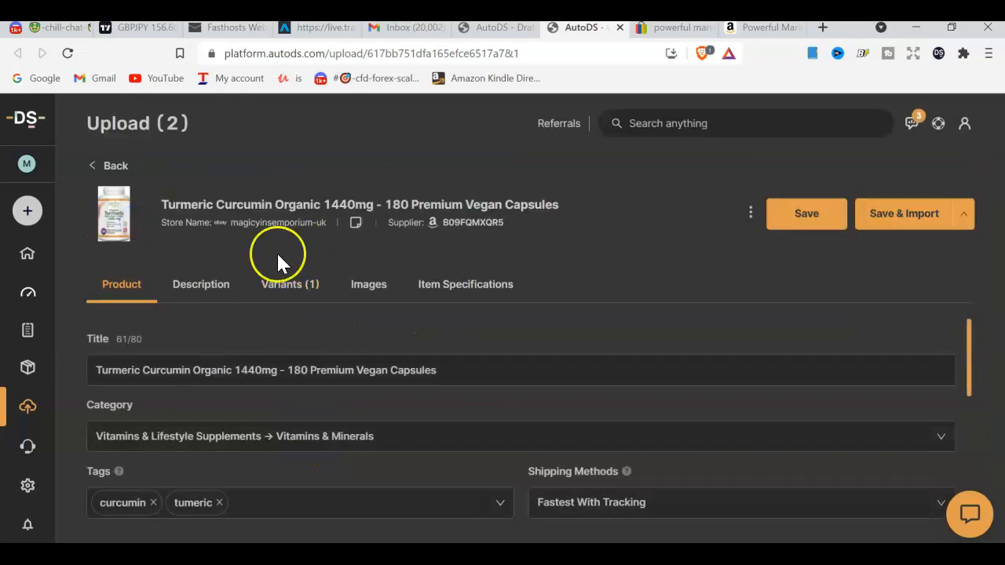
scroll(370, 442, down, 2)
scroll(371, 440, down, 3)
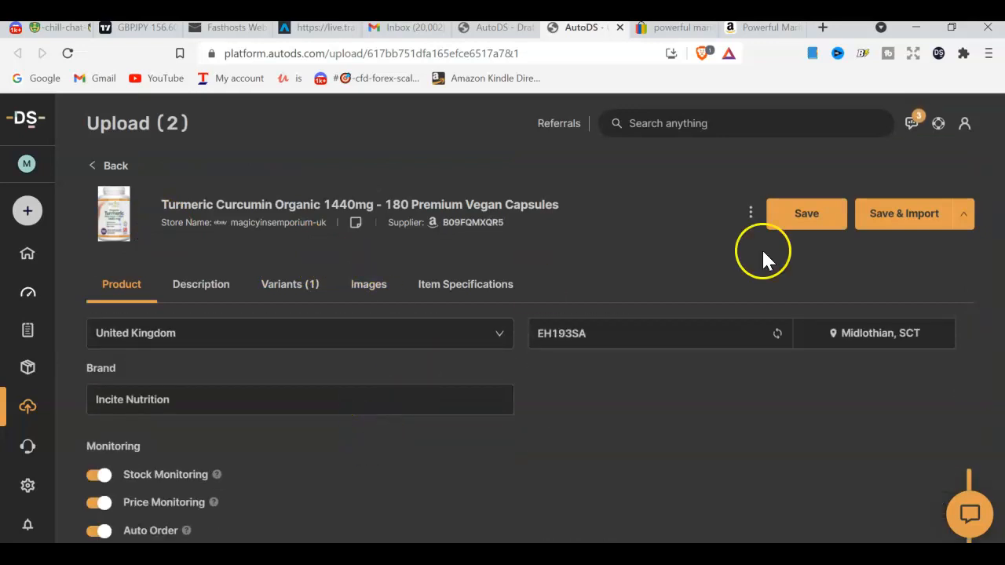
Save the turmeric draft, return to the drafts list and import the product into the store
click(802, 219)
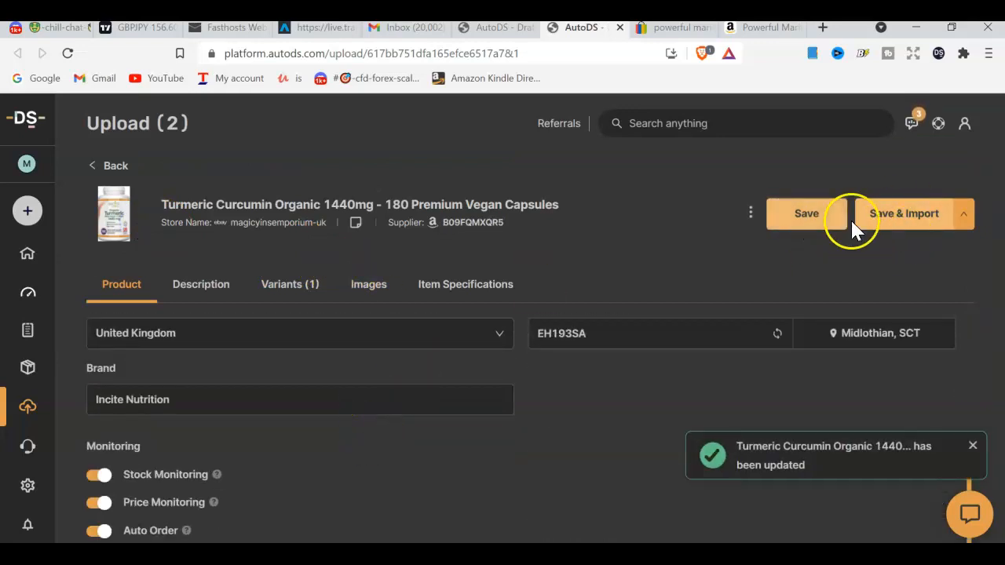
click(971, 446)
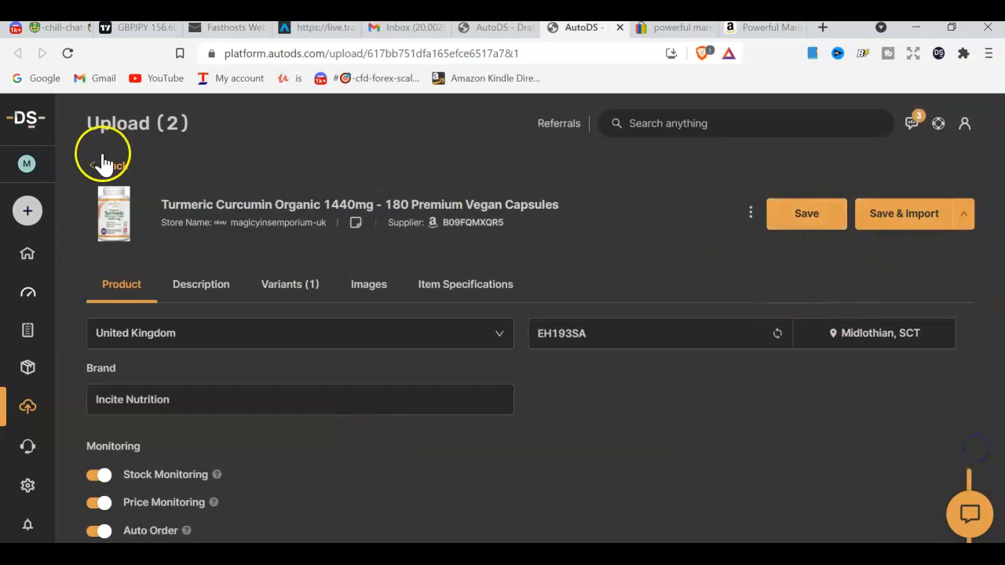
click(105, 165)
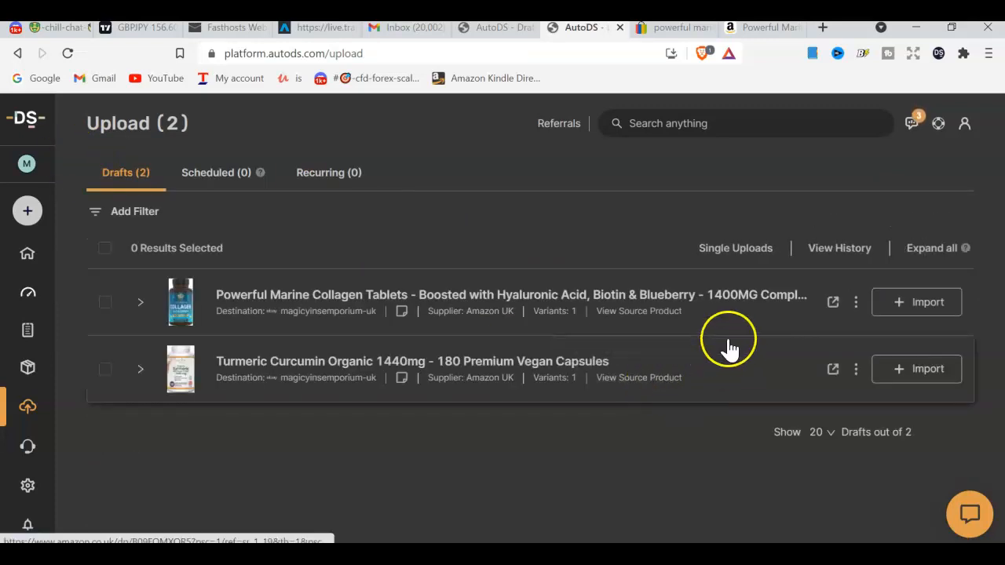
click(903, 369)
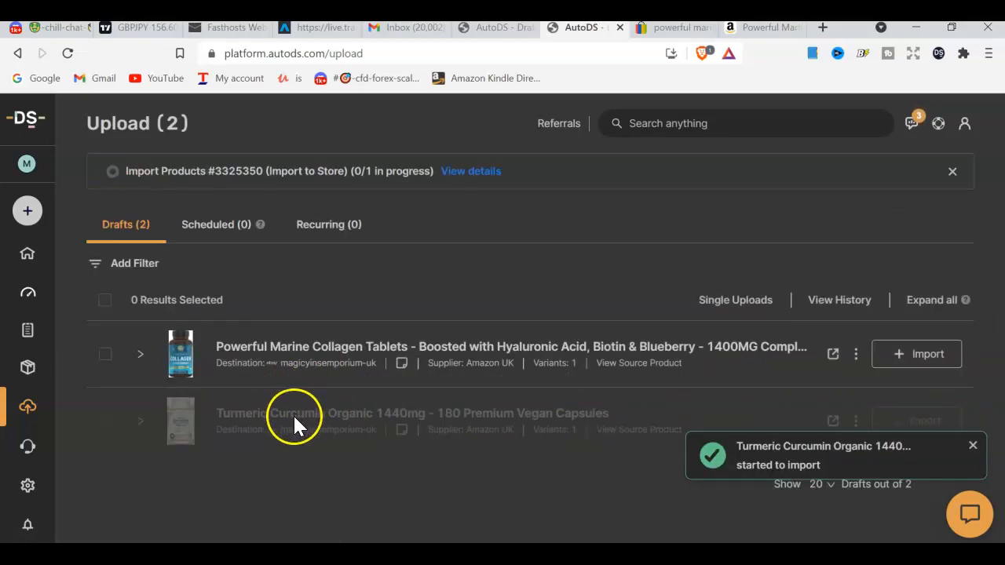
Examine the store's product list, including upload dates, variation availability, and buy and sell prices
click(32, 377)
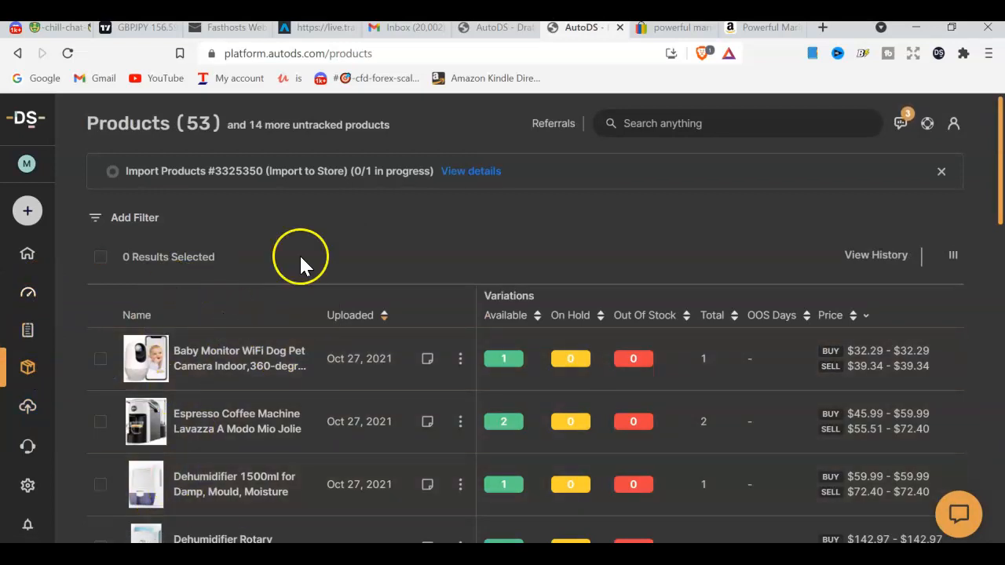
scroll(379, 357, down, 1)
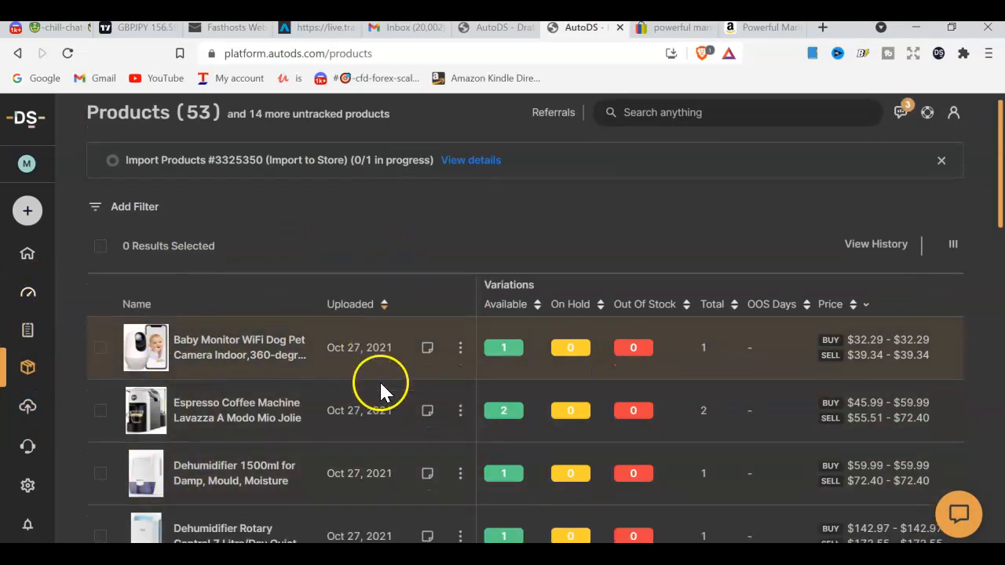
scroll(196, 330, down, 2)
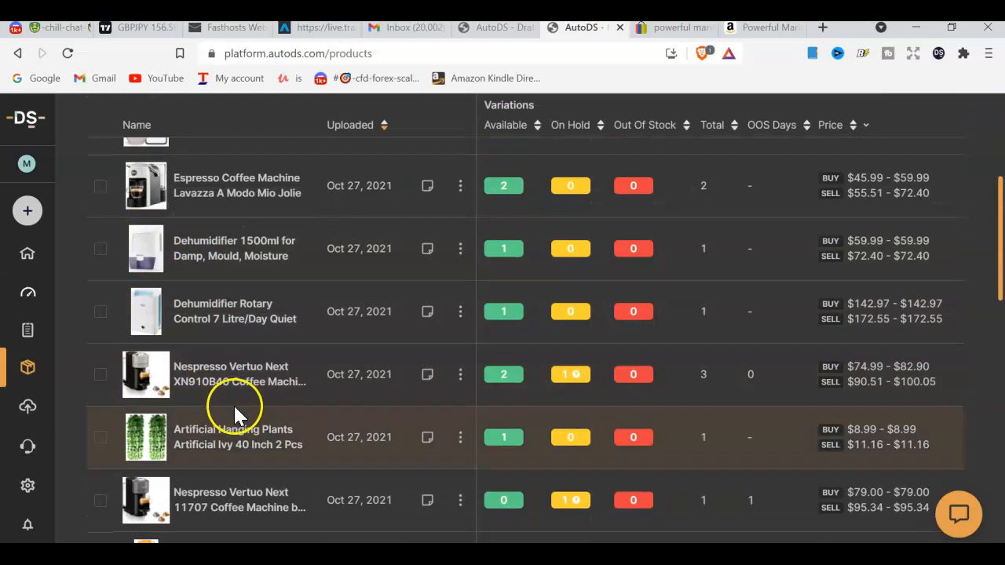
scroll(234, 405, down, 3)
scroll(234, 406, down, 8)
scroll(251, 377, up, 1)
scroll(251, 369, down, 2)
scroll(253, 382, up, 10)
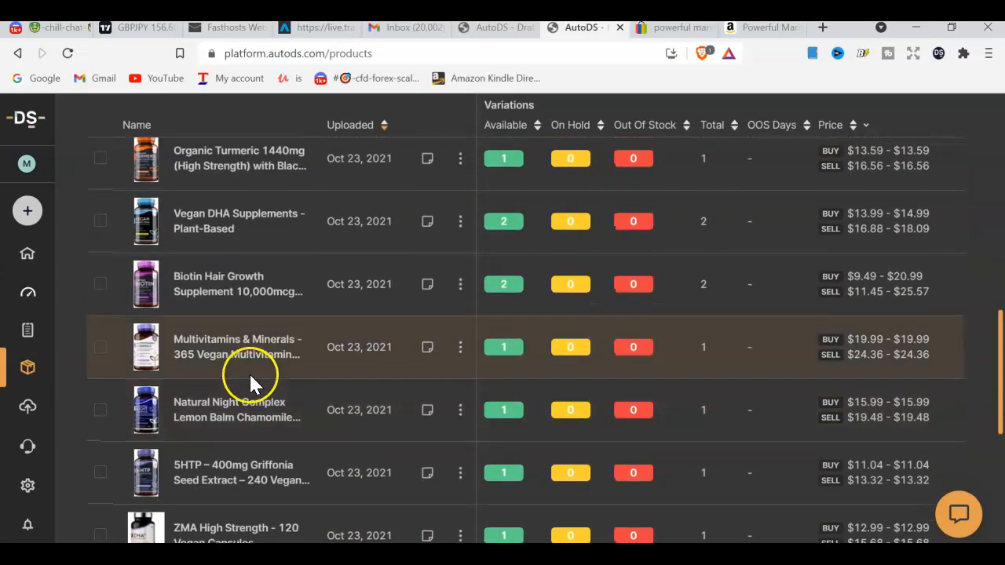
click(663, 28)
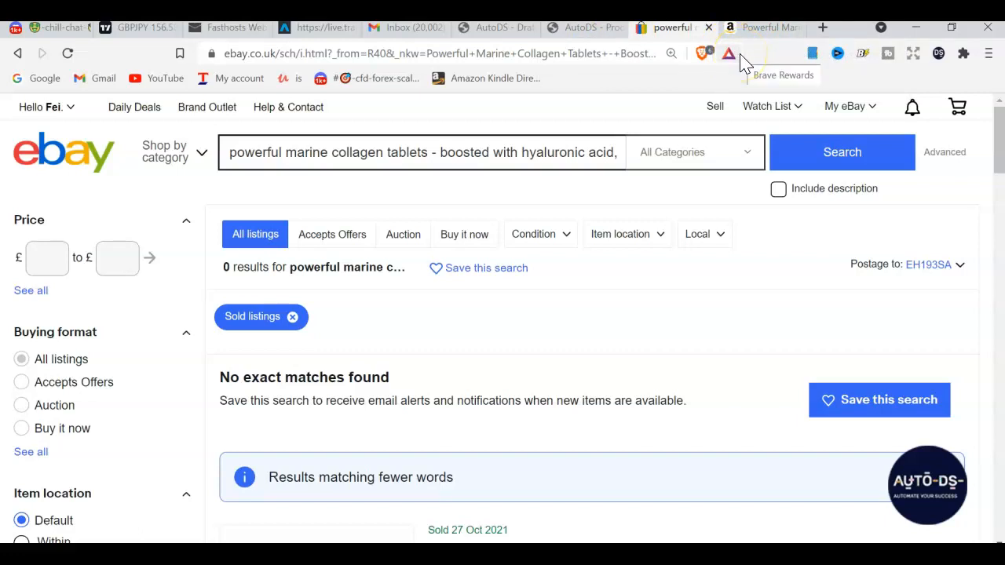
click(587, 28)
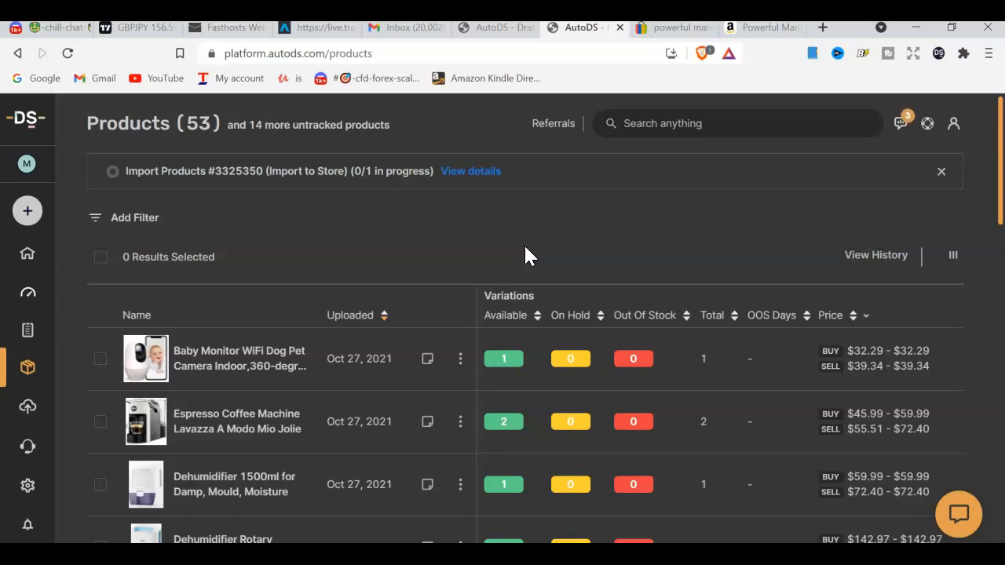
scroll(646, 263, down, 2)
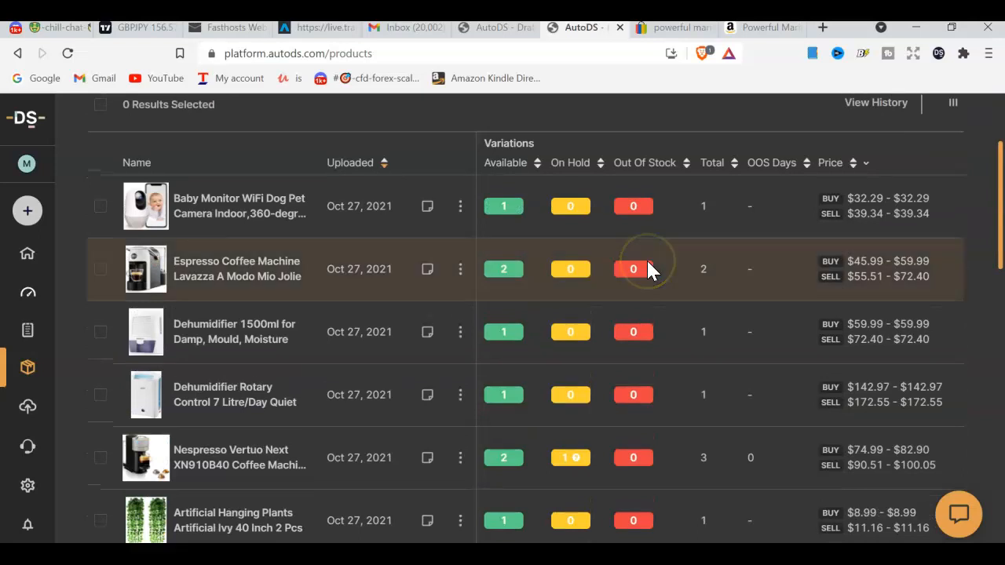
scroll(647, 263, up, 2)
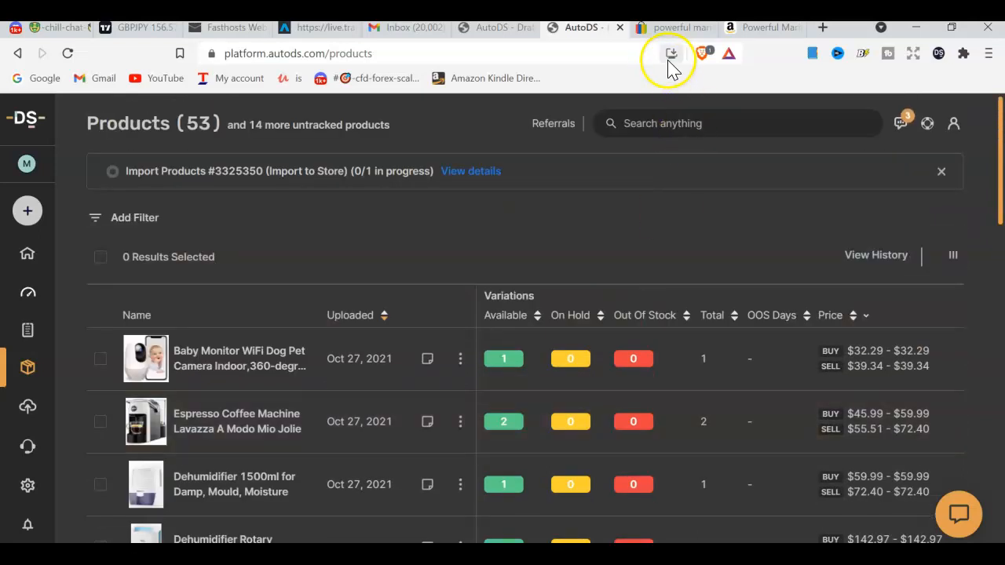
click(493, 33)
click(588, 31)
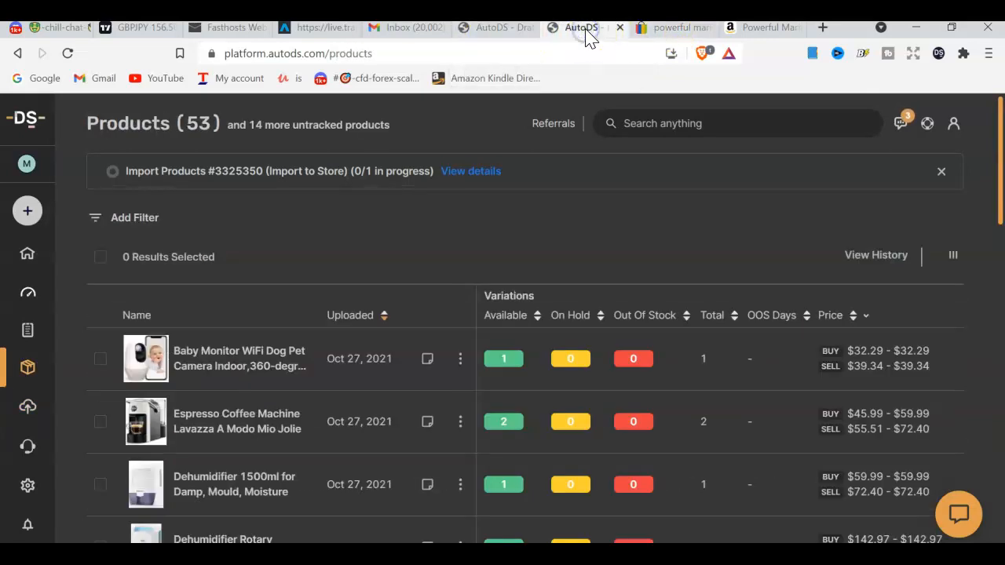
Import the Organic Turmeric Curcumin 1440mg draft from the AutoDS drafts list into the store
click(495, 29)
scroll(706, 467, down, 1)
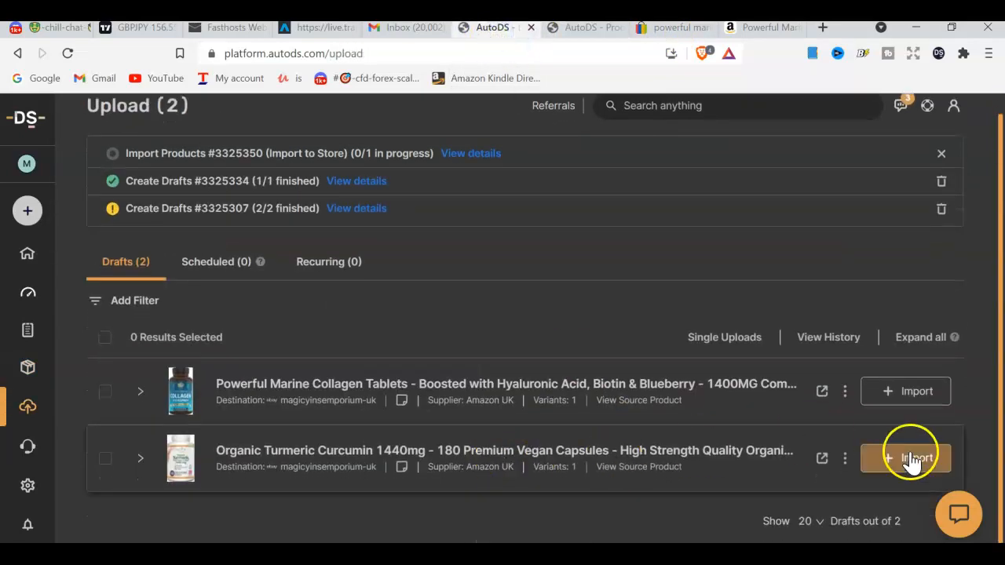
click(908, 459)
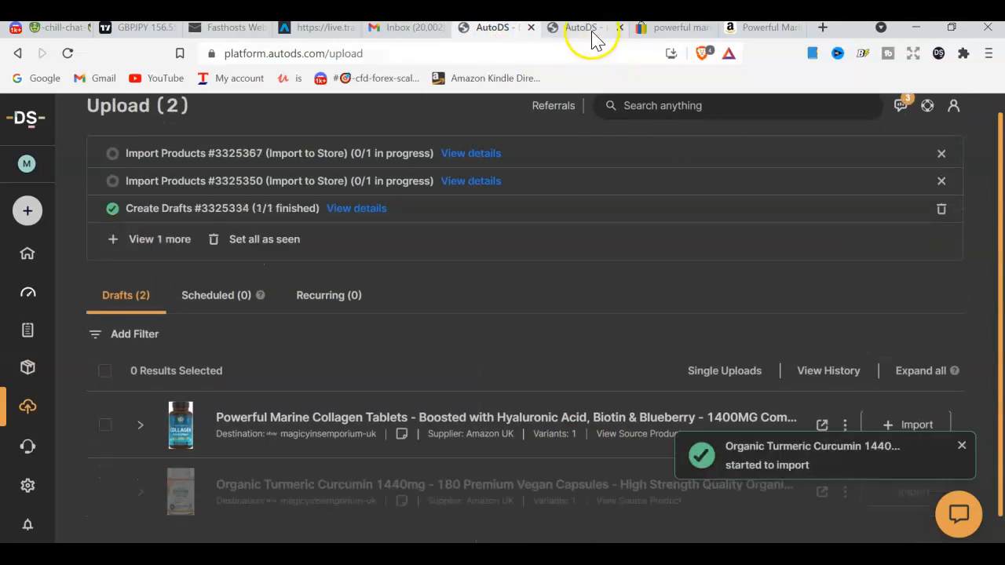
Check the store's product list and running import jobs, browsing the most recently uploaded products
click(592, 30)
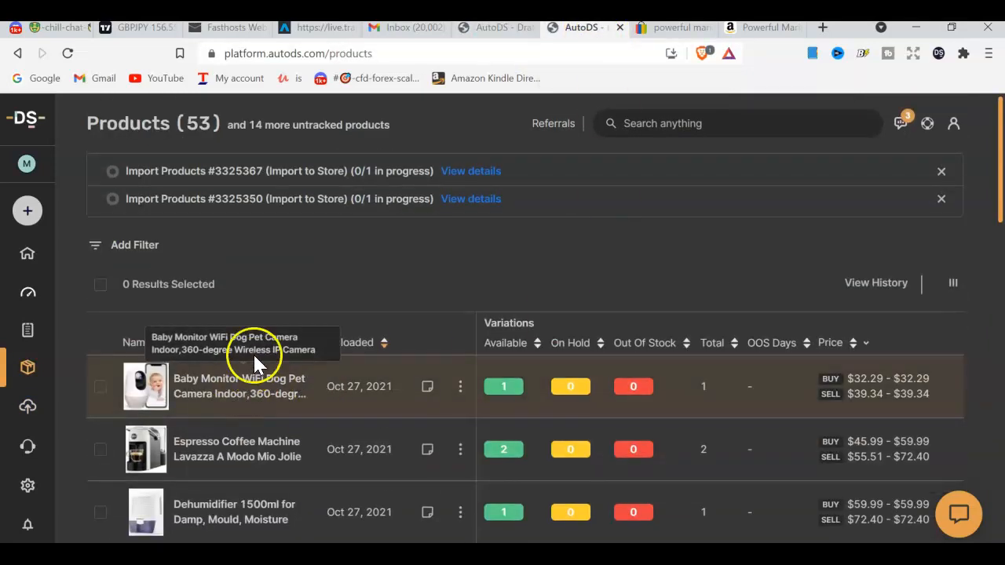
click(494, 31)
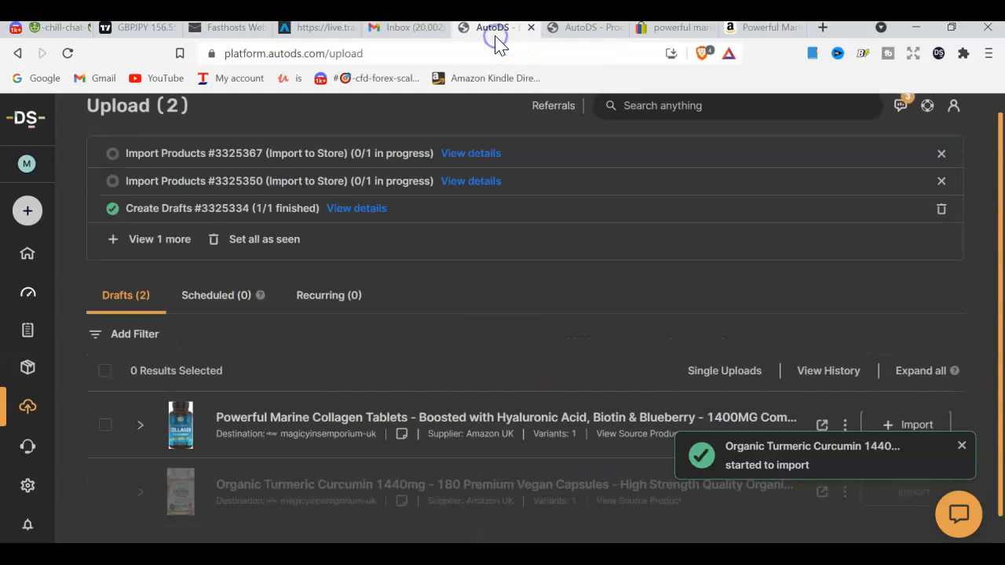
click(565, 32)
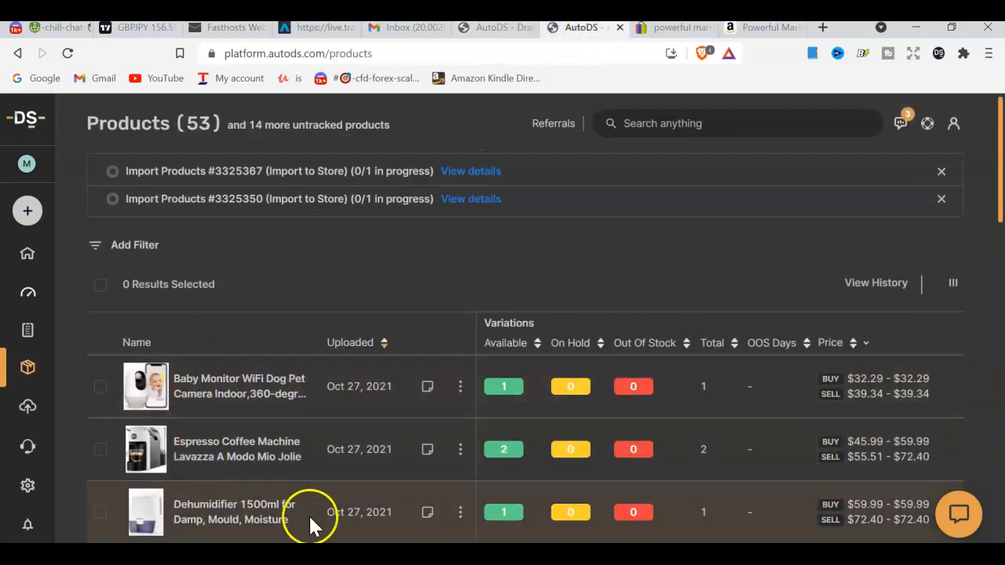
scroll(252, 341, down, 1)
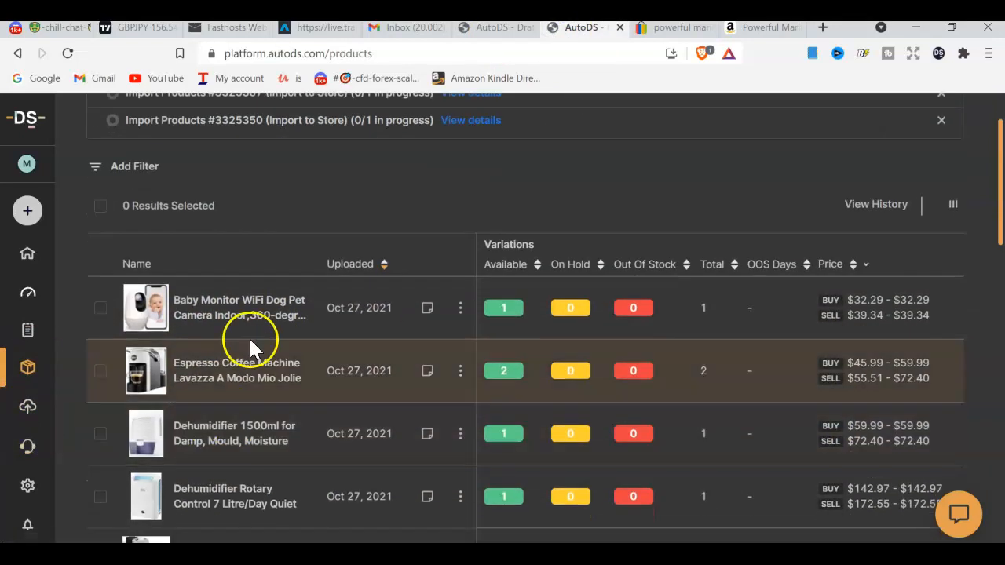
scroll(225, 252, down, 3)
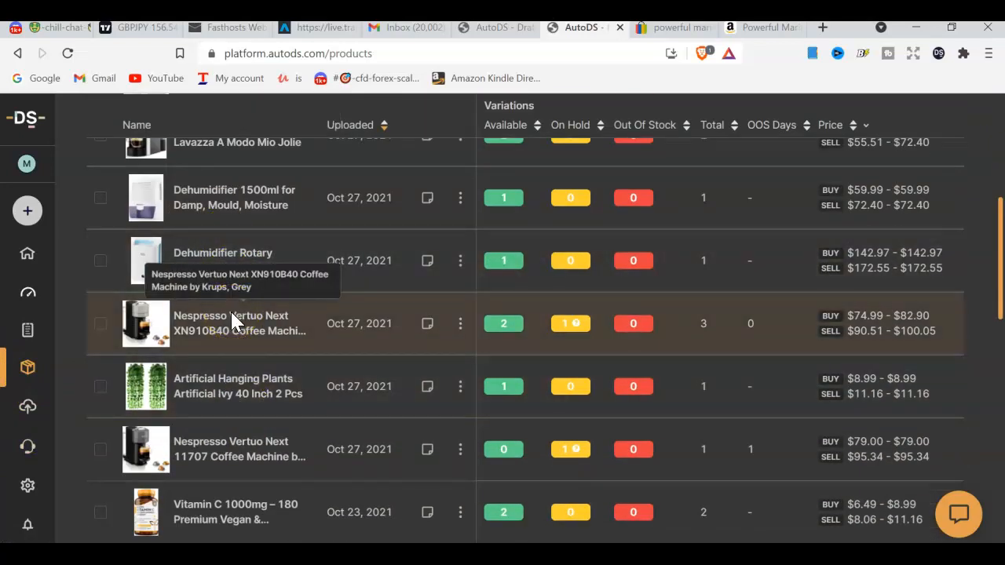
scroll(231, 312, up, 4)
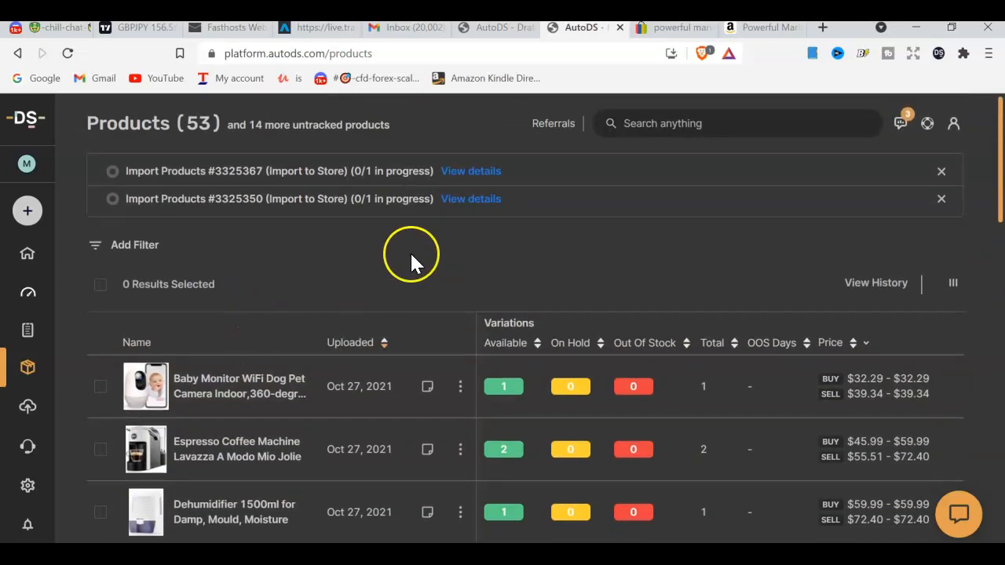
click(675, 37)
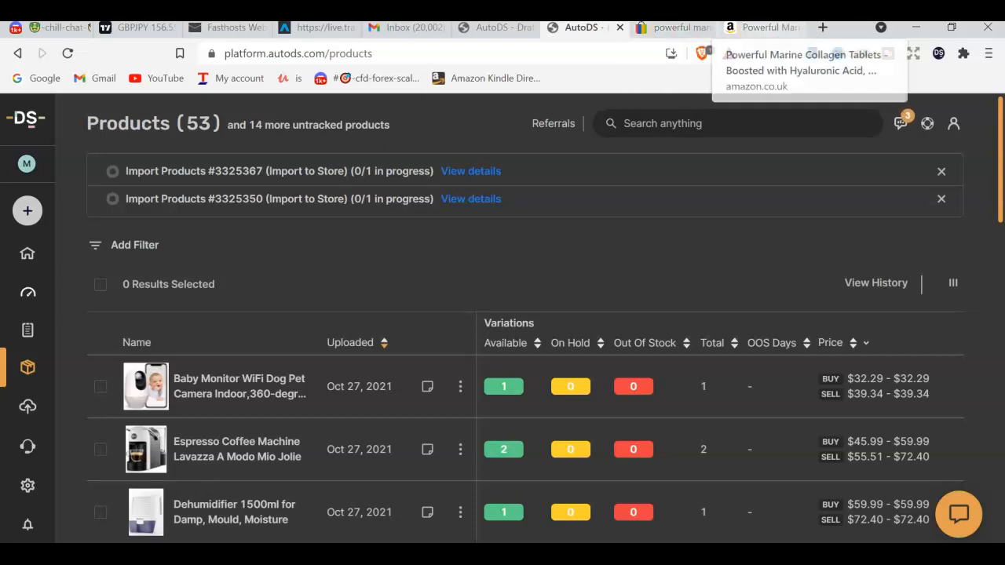
click(758, 30)
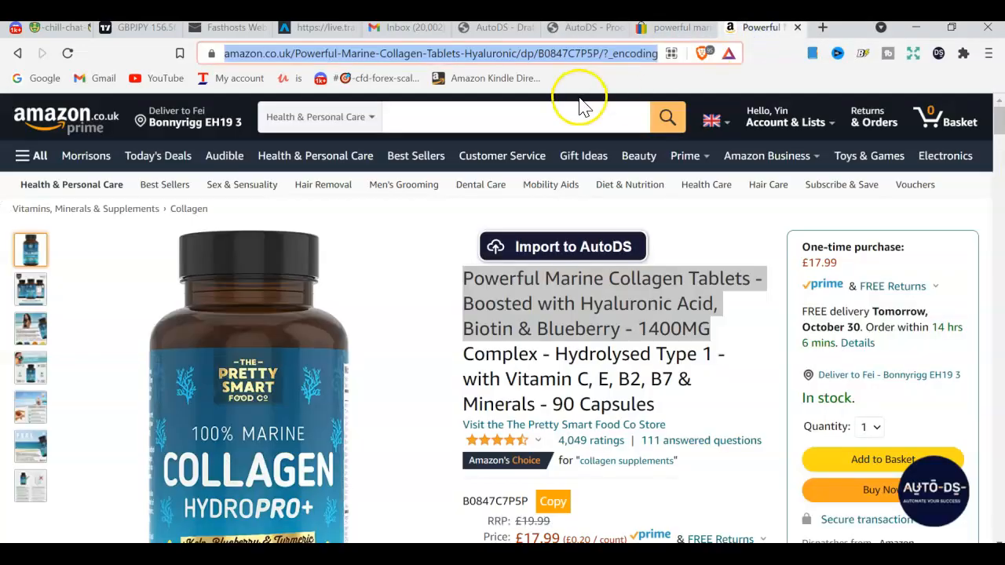
click(544, 115)
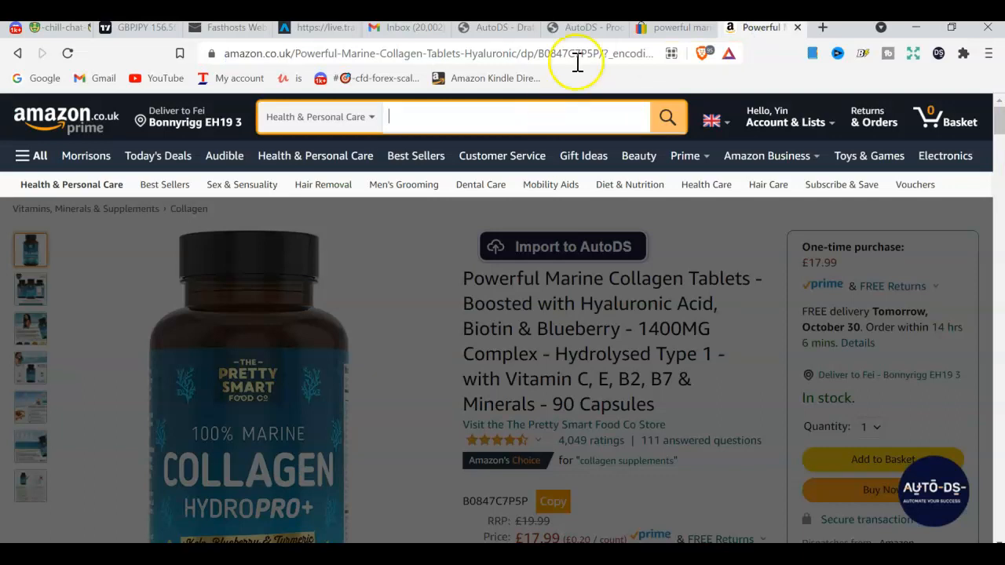
Switch to AutoDS and review the subscribed eBay plan, the other marketplace plans and the add-on prices in the account settings
click(583, 29)
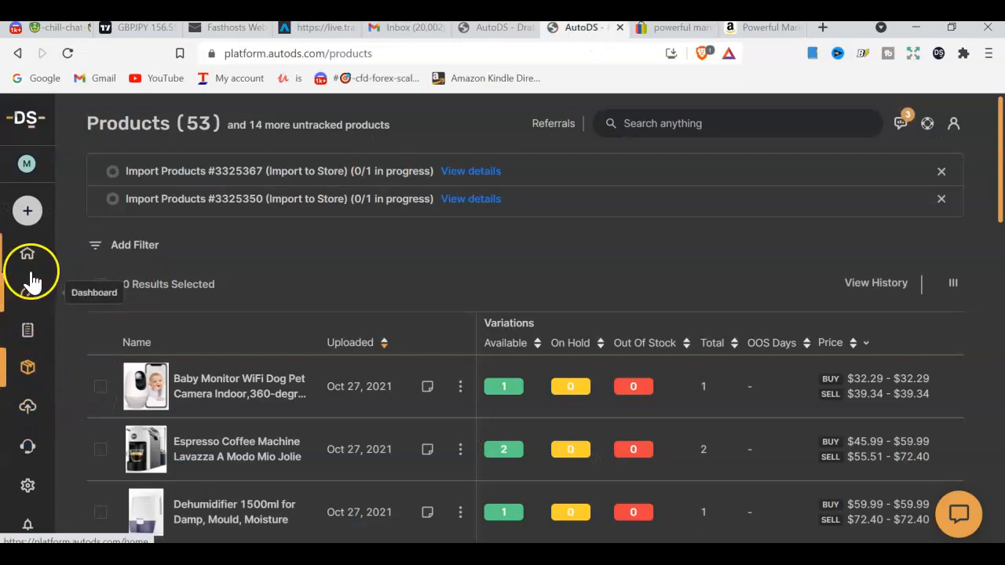
scroll(31, 410, down, 1)
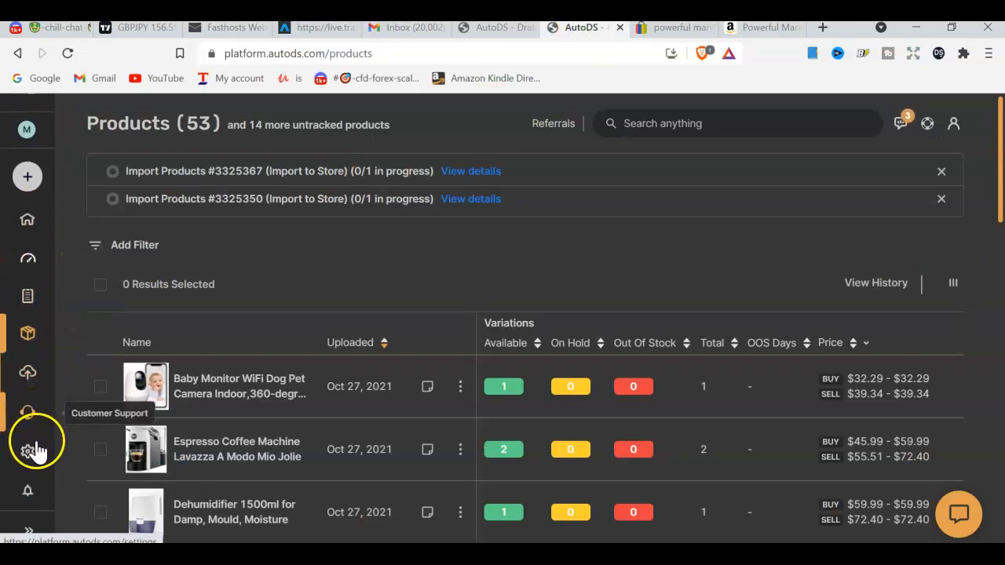
click(26, 455)
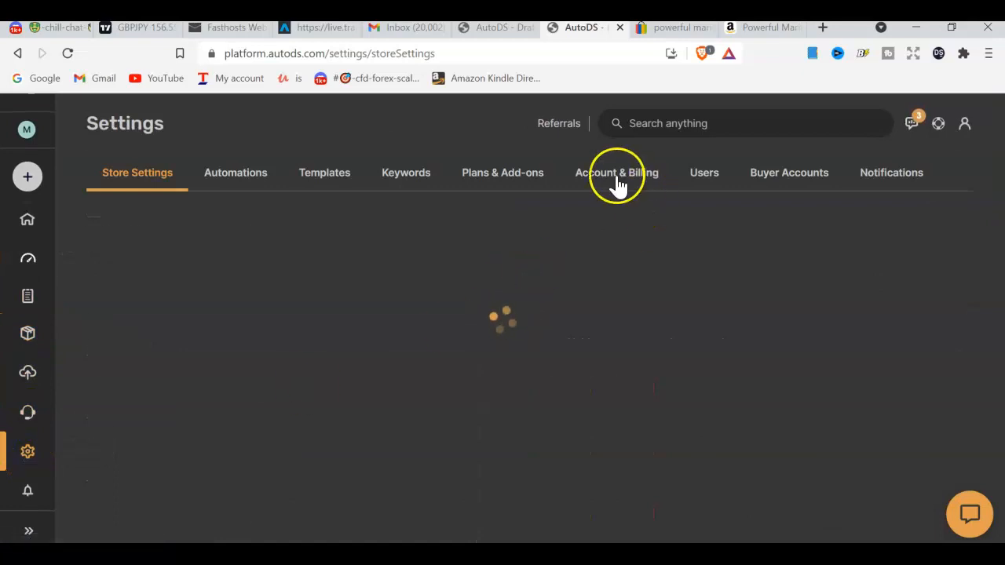
click(500, 180)
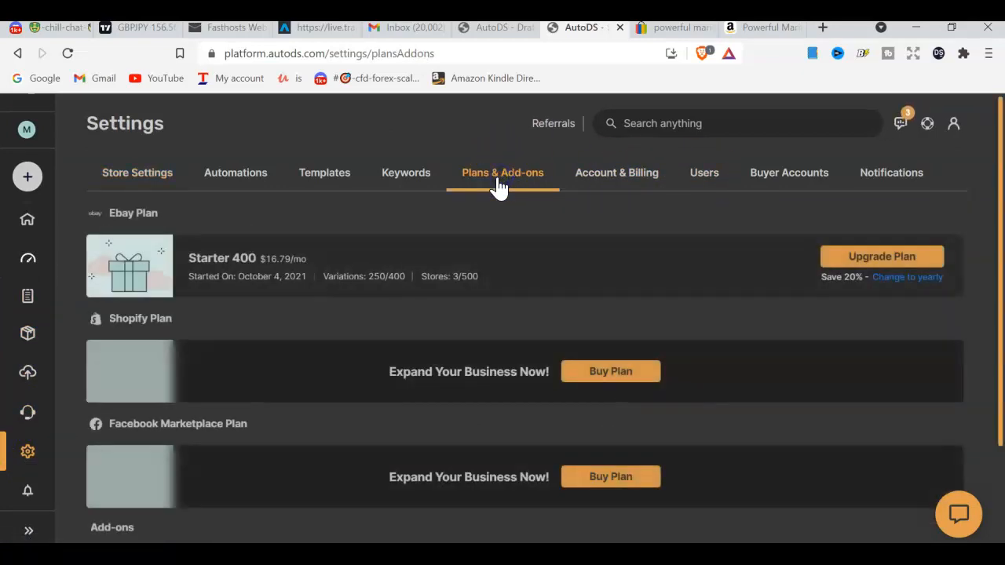
scroll(568, 295, down, 2)
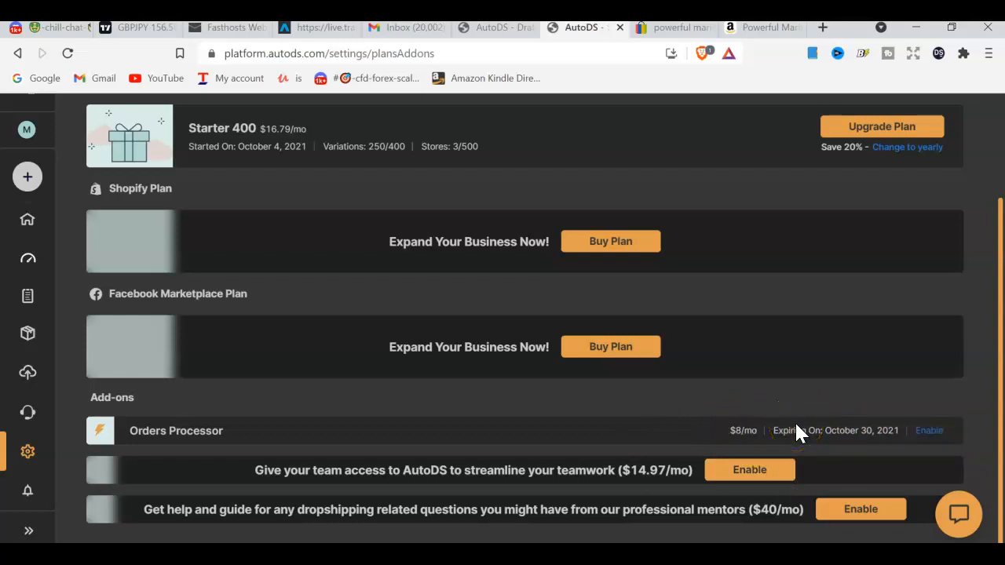
scroll(723, 365, up, 2)
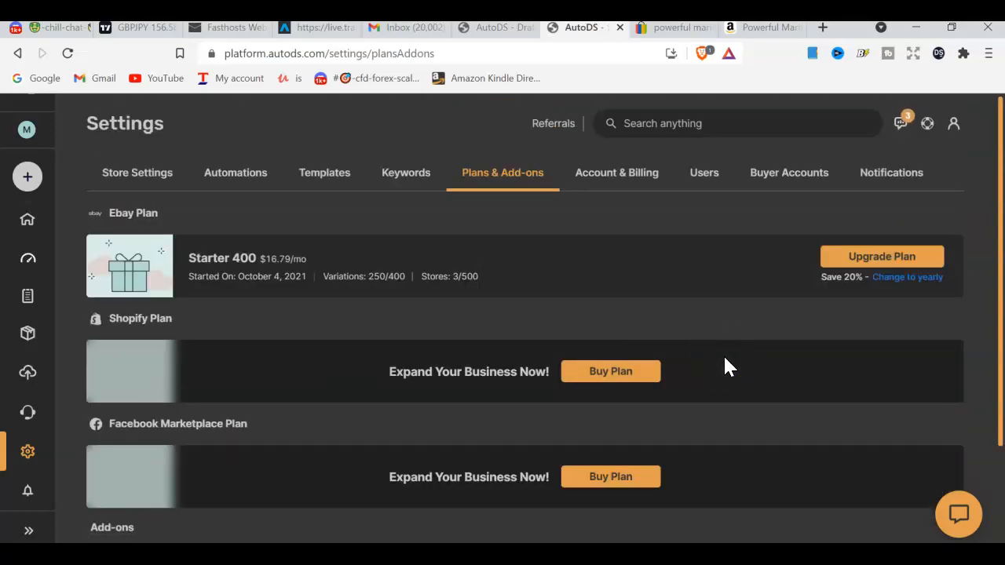
click(708, 357)
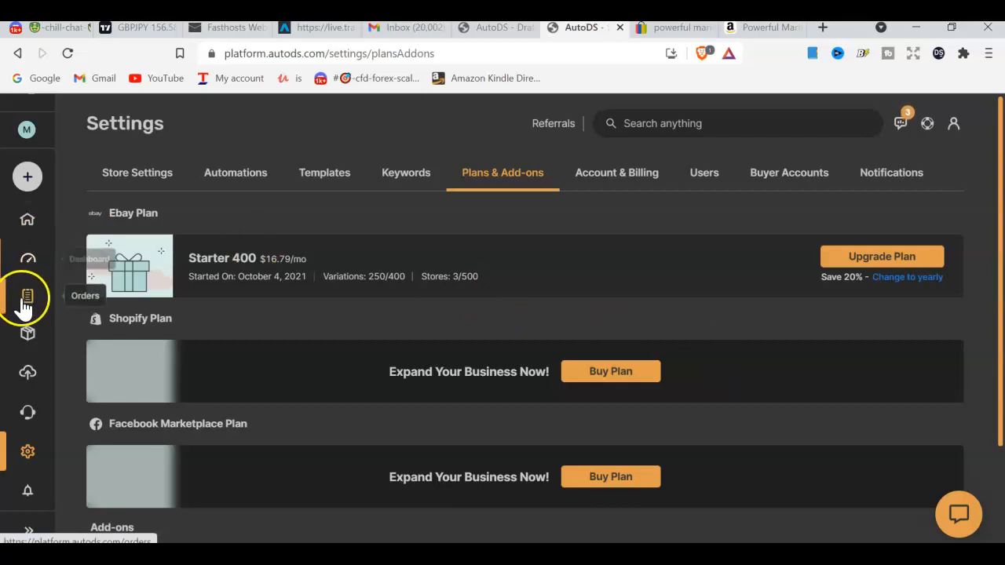
scroll(789, 369, down, 2)
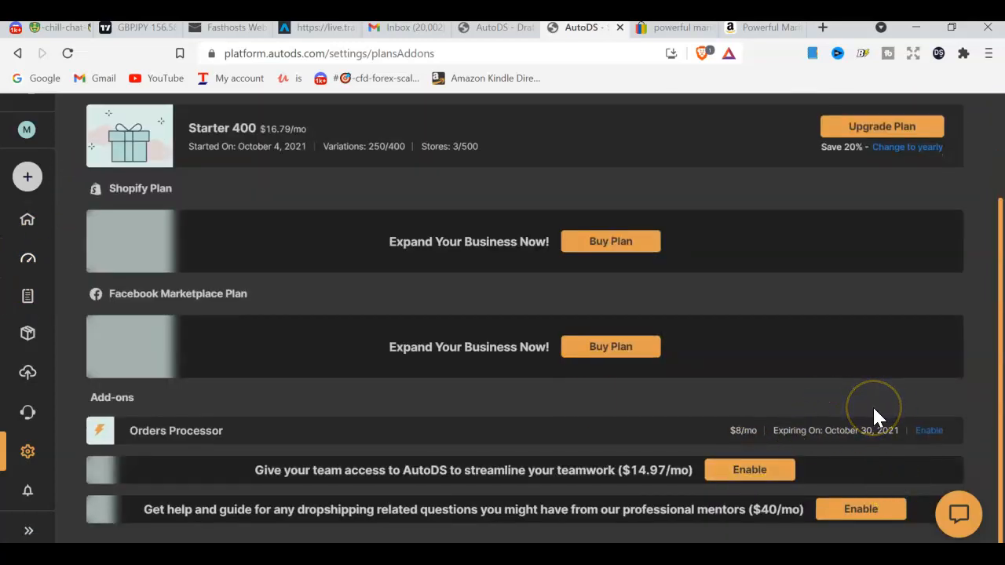
click(231, 157)
click(653, 394)
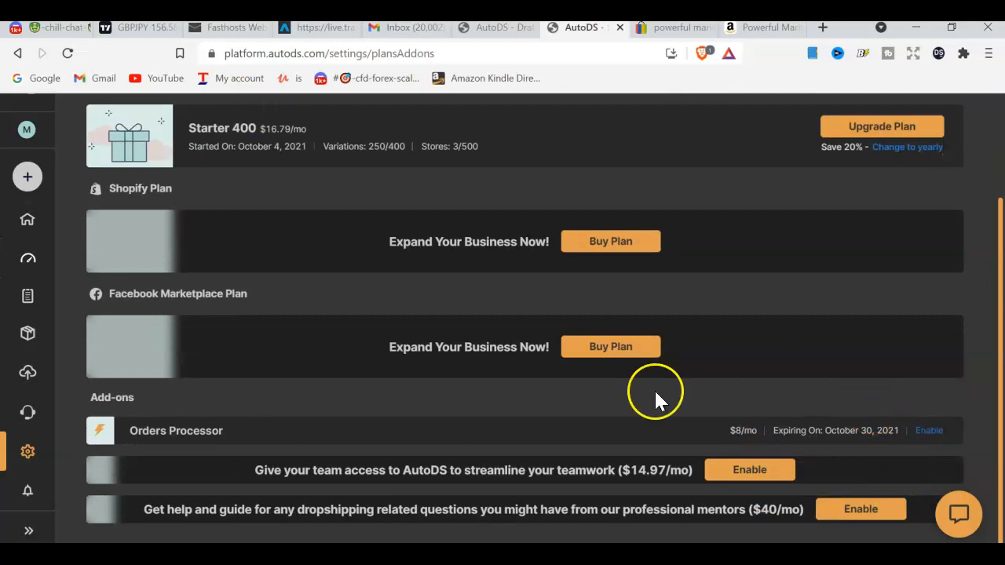
click(854, 270)
click(650, 79)
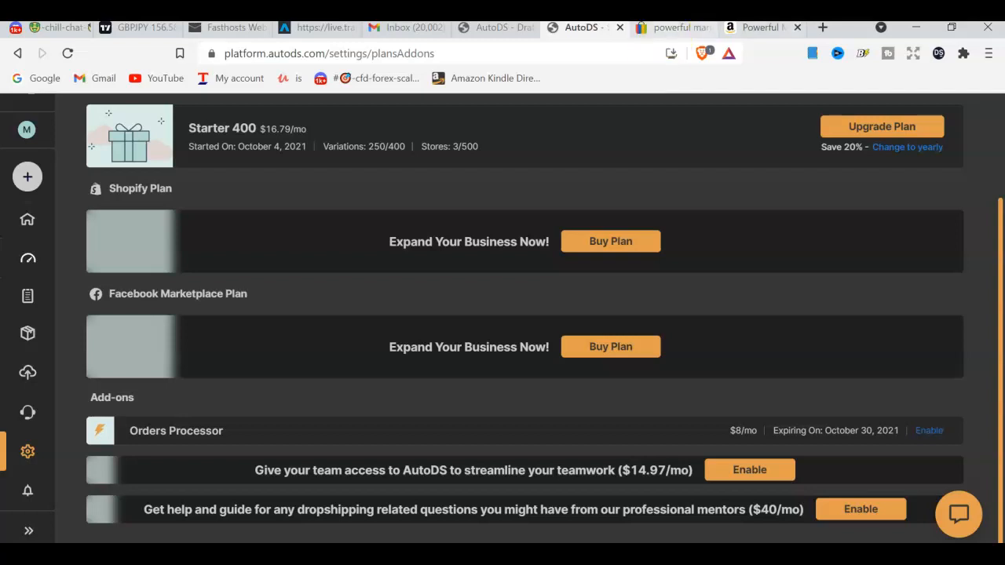
Switch to eBay and view the account's own seller profile with its feedback ratings
click(750, 31)
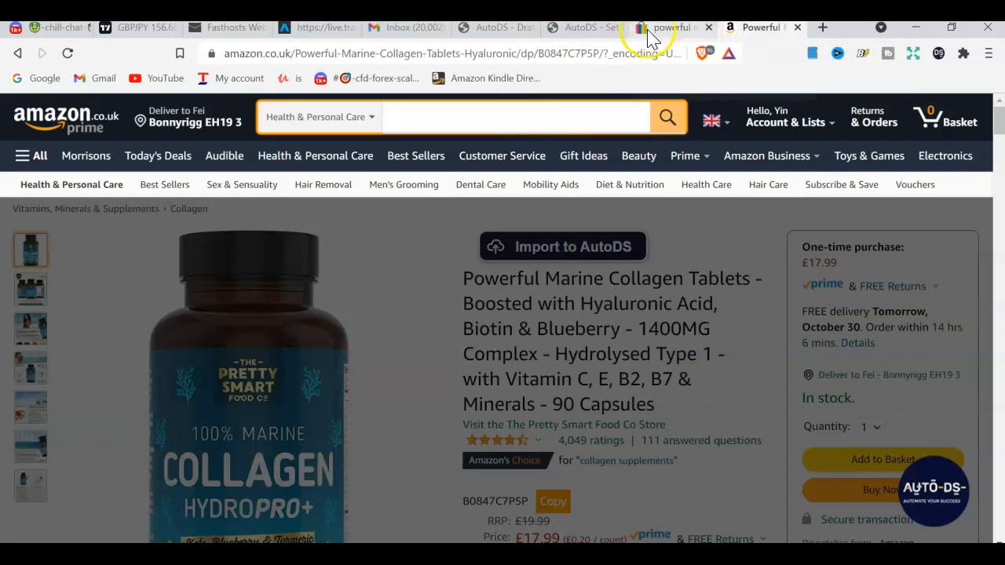
click(674, 29)
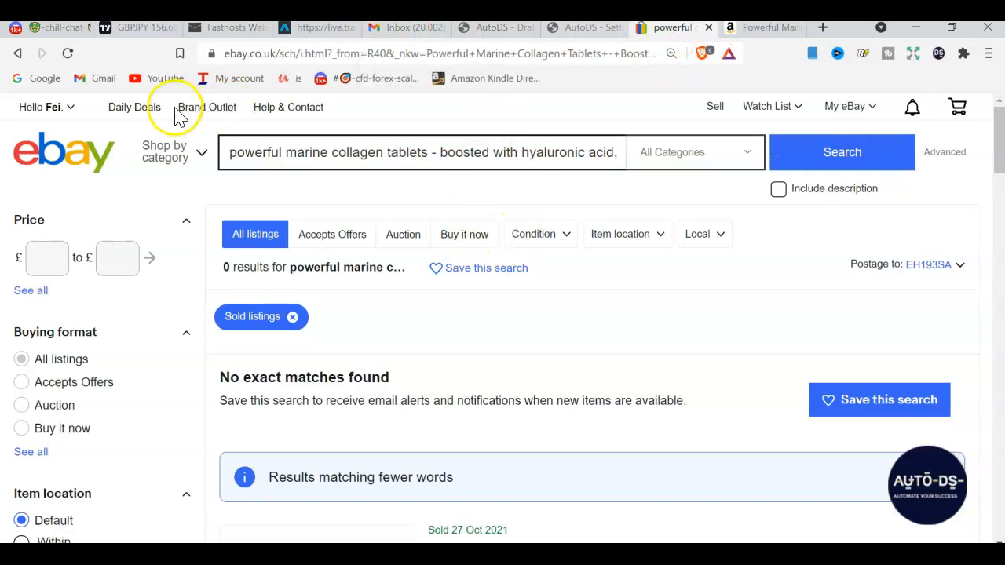
mouse_move(40, 106)
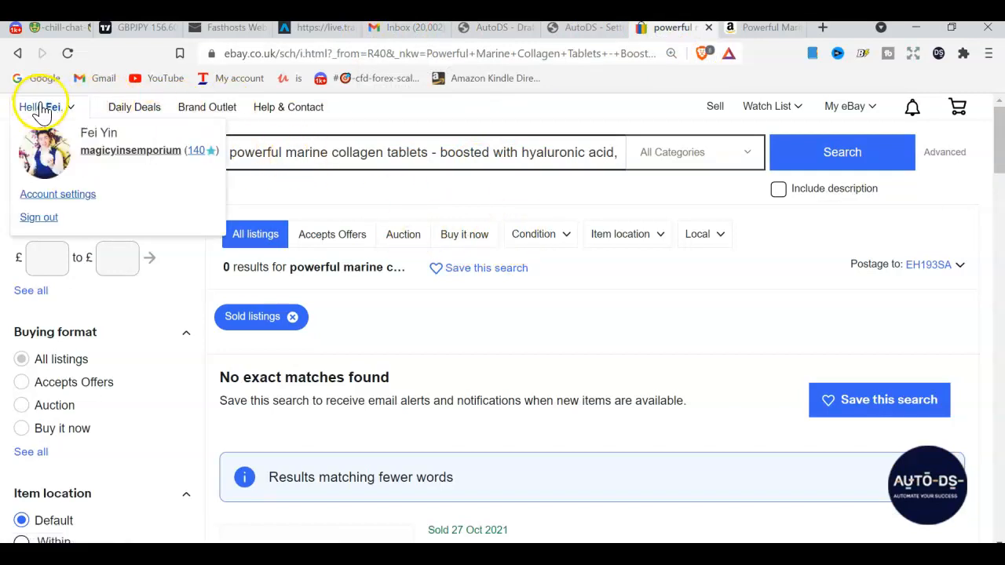
click(149, 157)
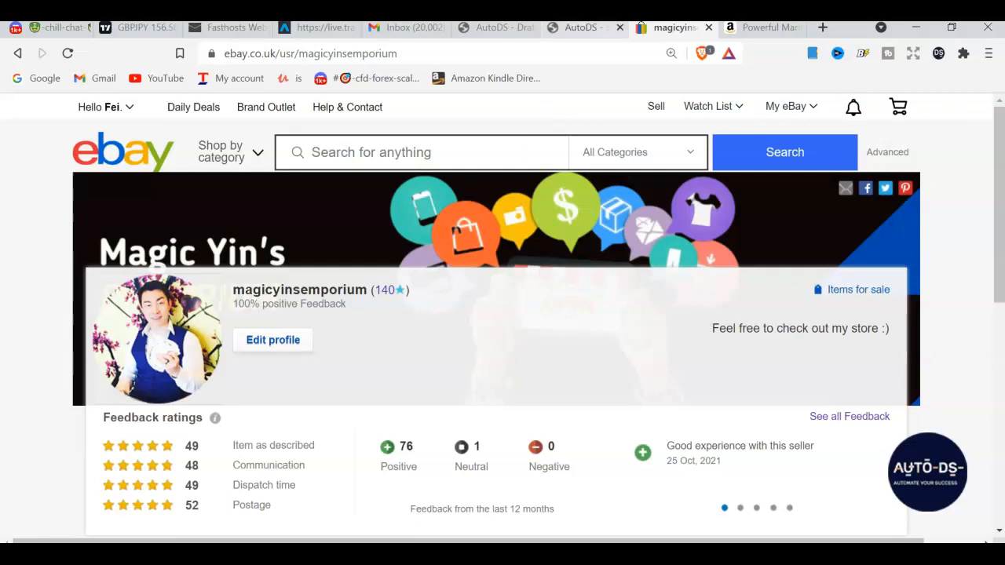
click(745, 29)
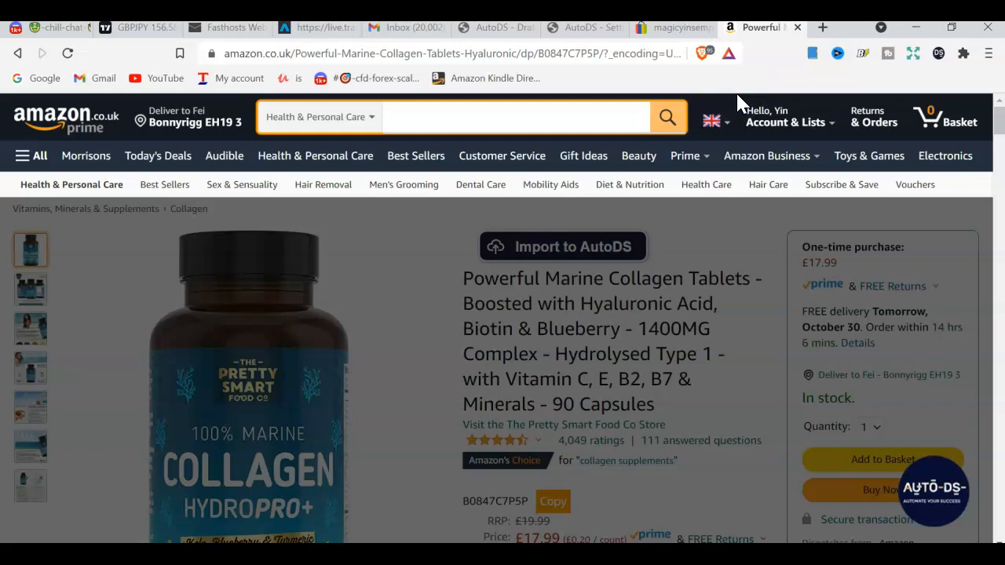
click(667, 28)
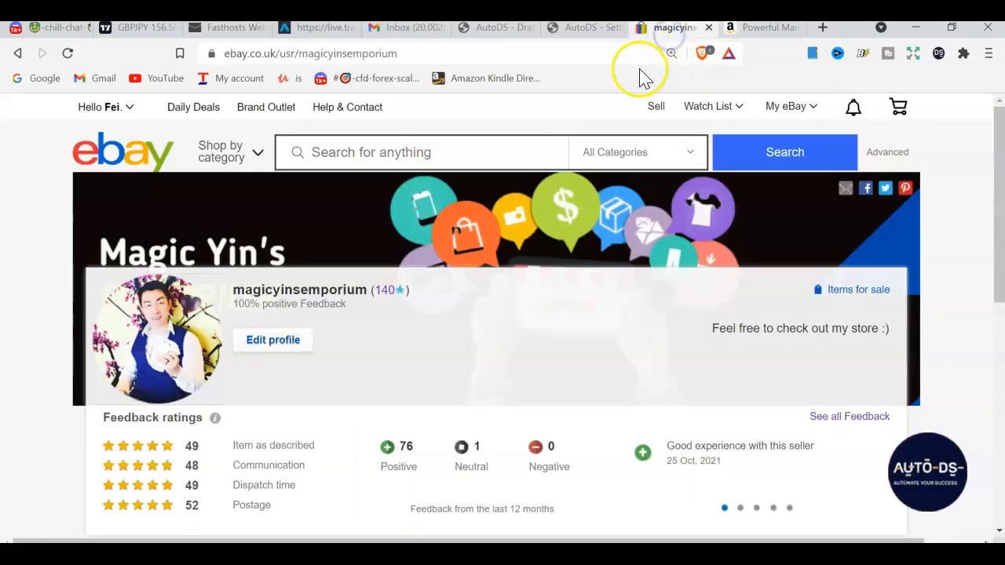
Open the eBay seller performance page and examine the selling costs, fees, net sales and UK seller level
click(726, 289)
click(54, 470)
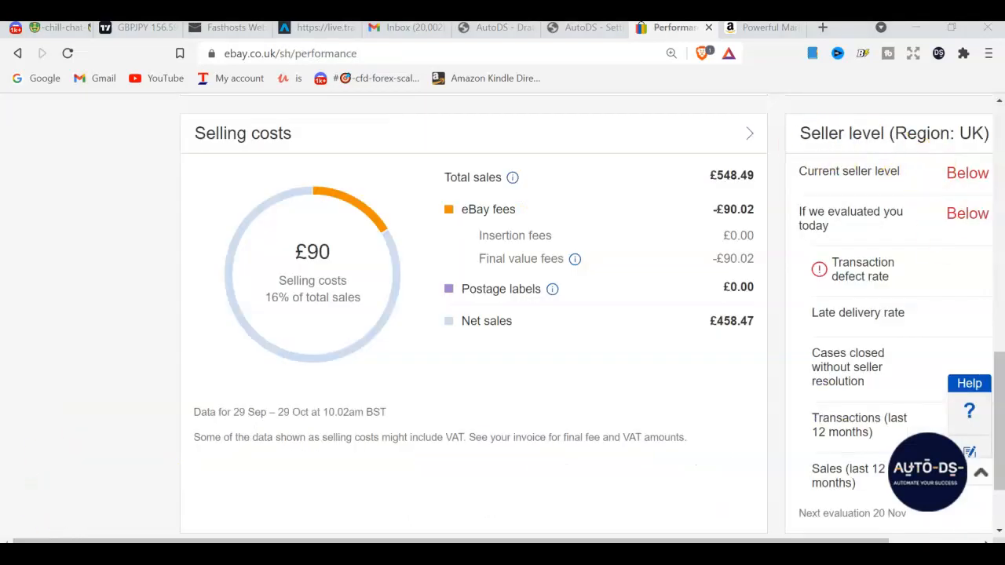
click(789, 161)
scroll(932, 171, up, 1)
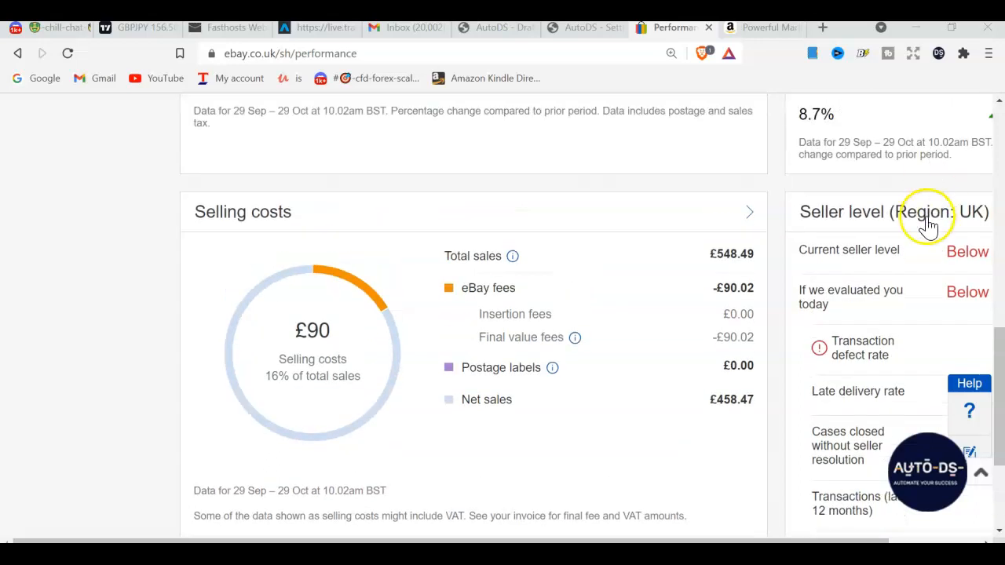
scroll(934, 236, down, 1)
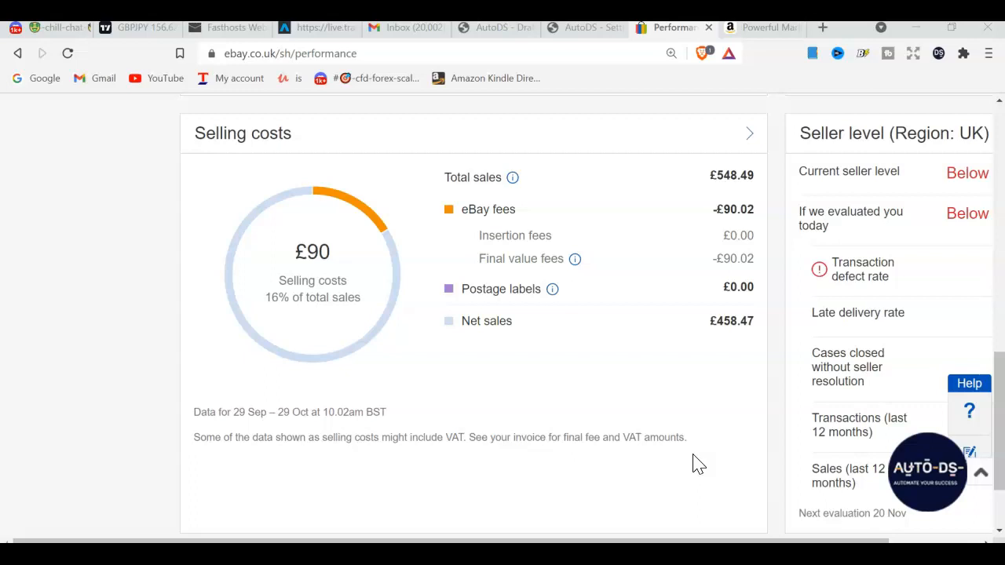
Switch to AutoDS and review the store's lister settings for Amazon UK, including default quantity, location, shipping and selling platform policies
click(569, 28)
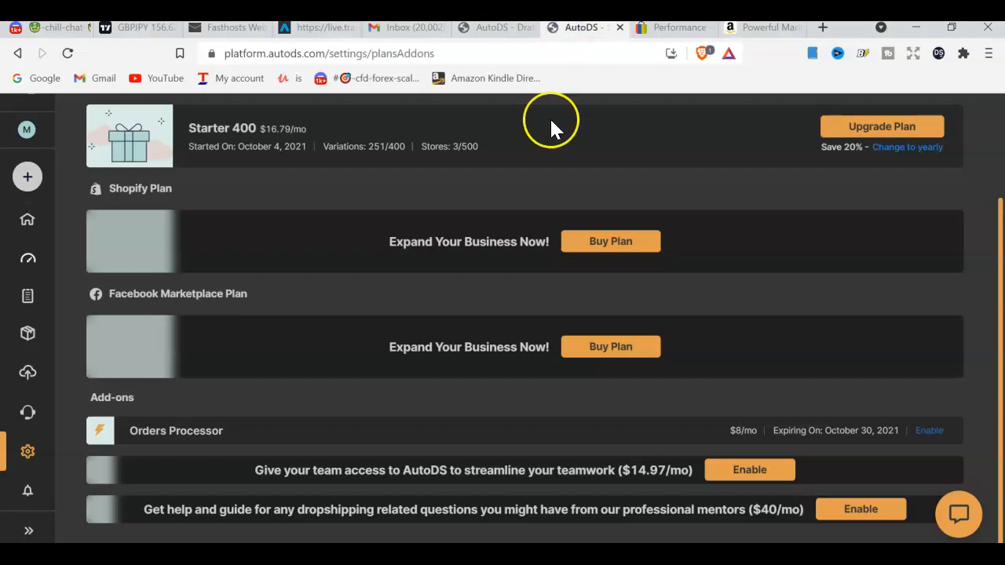
scroll(332, 291, up, 2)
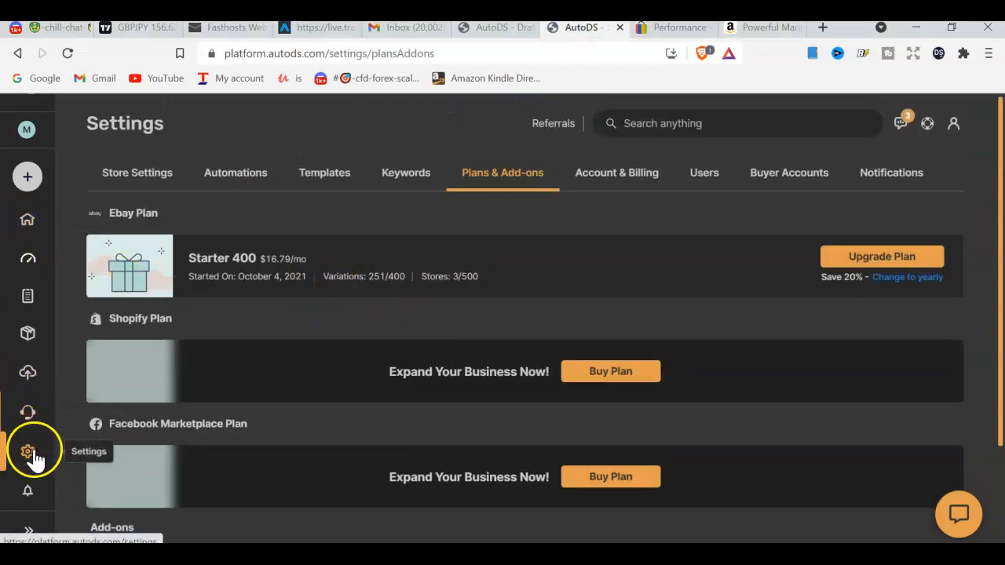
click(28, 453)
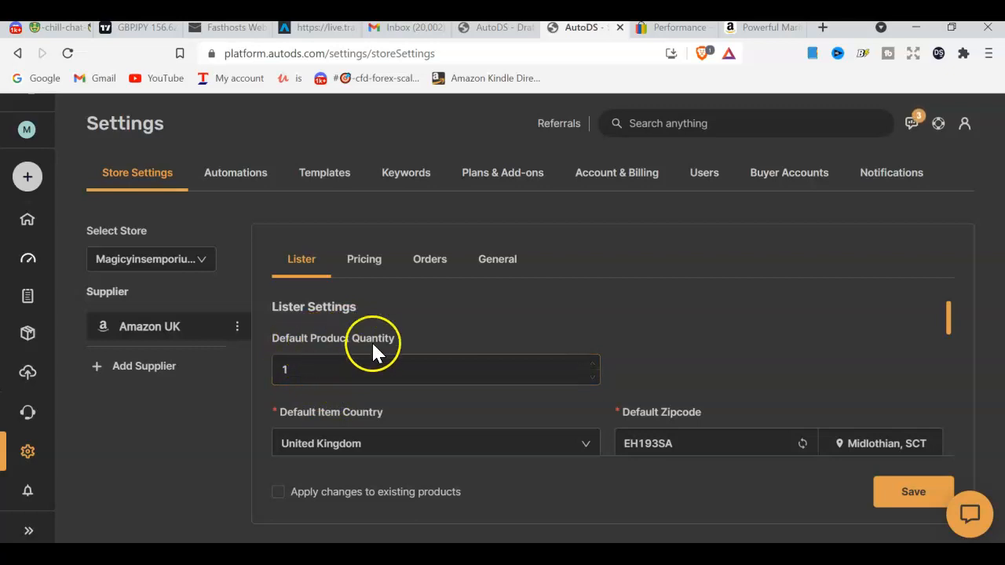
scroll(383, 345, down, 1)
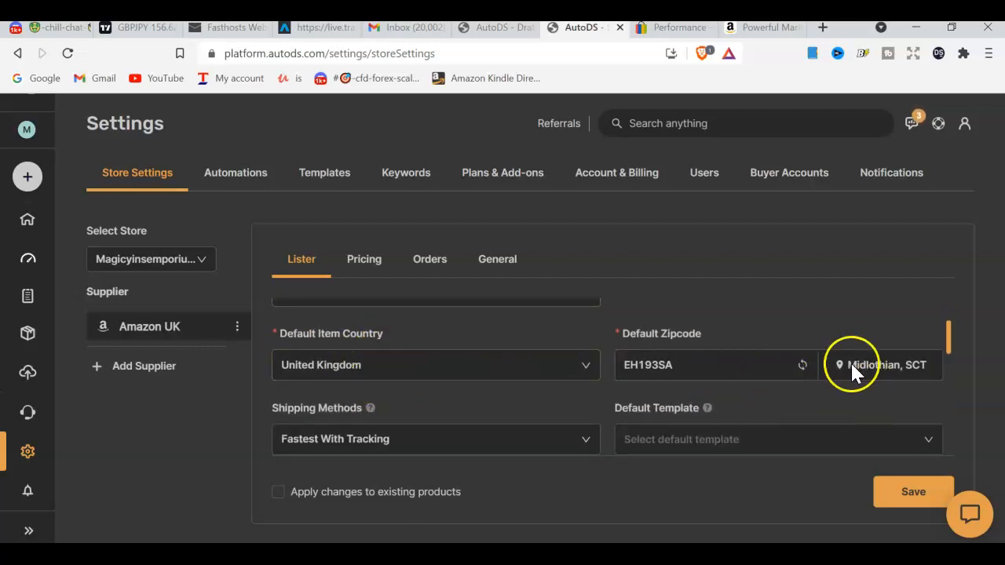
scroll(814, 372, up, 1)
scroll(814, 372, down, 3)
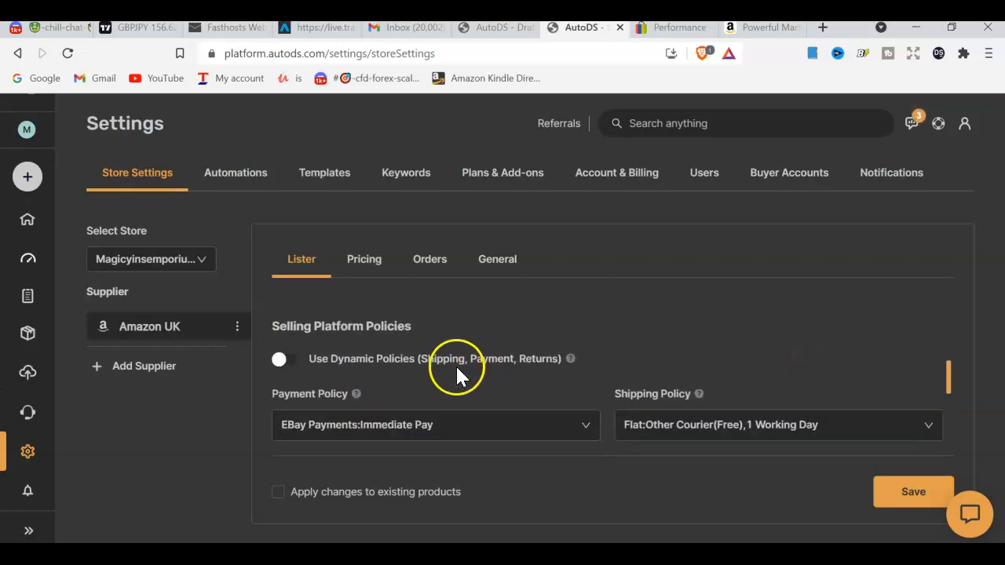
scroll(761, 392, up, 3)
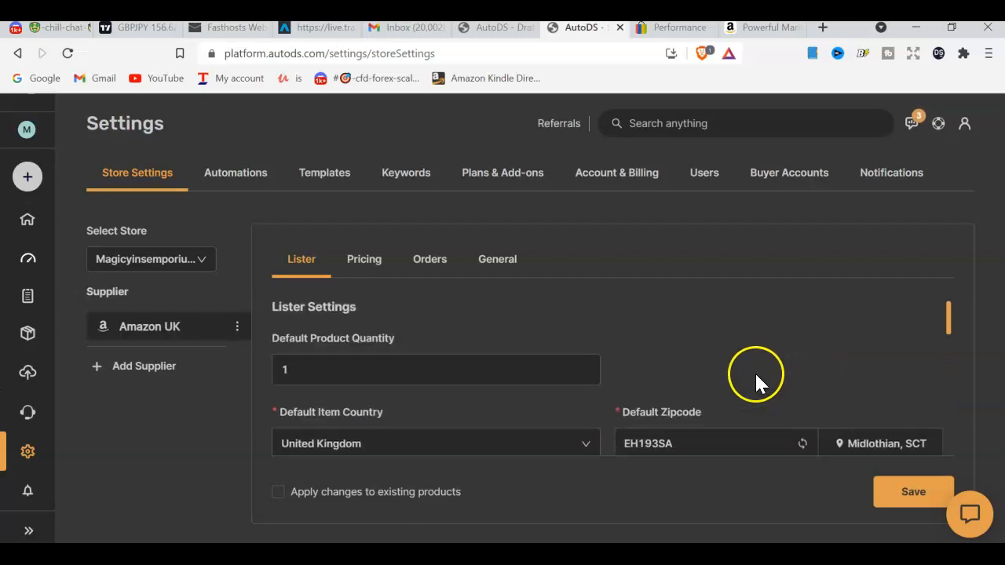
Open the store's pricing settings for Amazon UK and review the fees, default automation and dynamic profit rules
click(365, 261)
scroll(388, 328, down, 2)
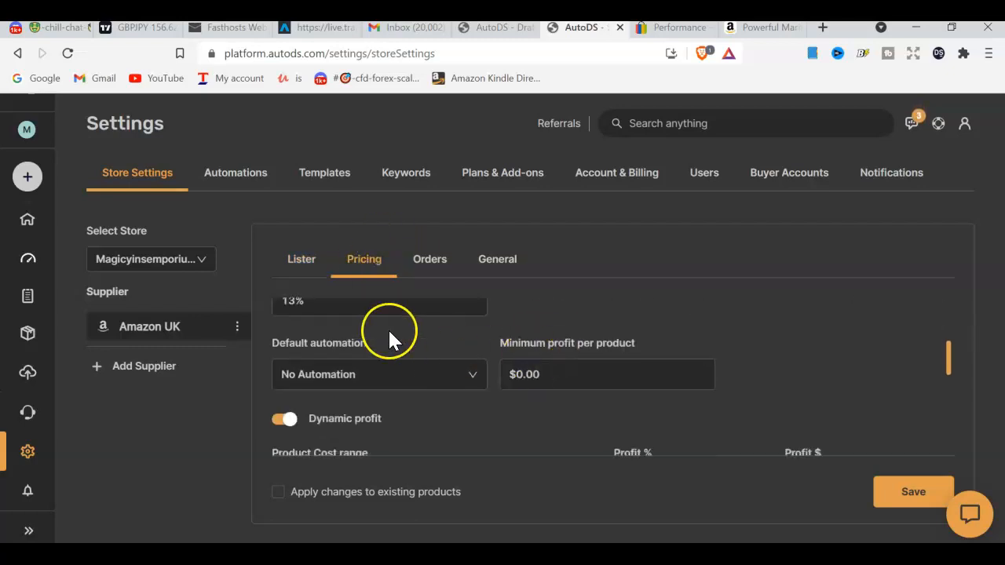
scroll(390, 337, up, 1)
click(316, 385)
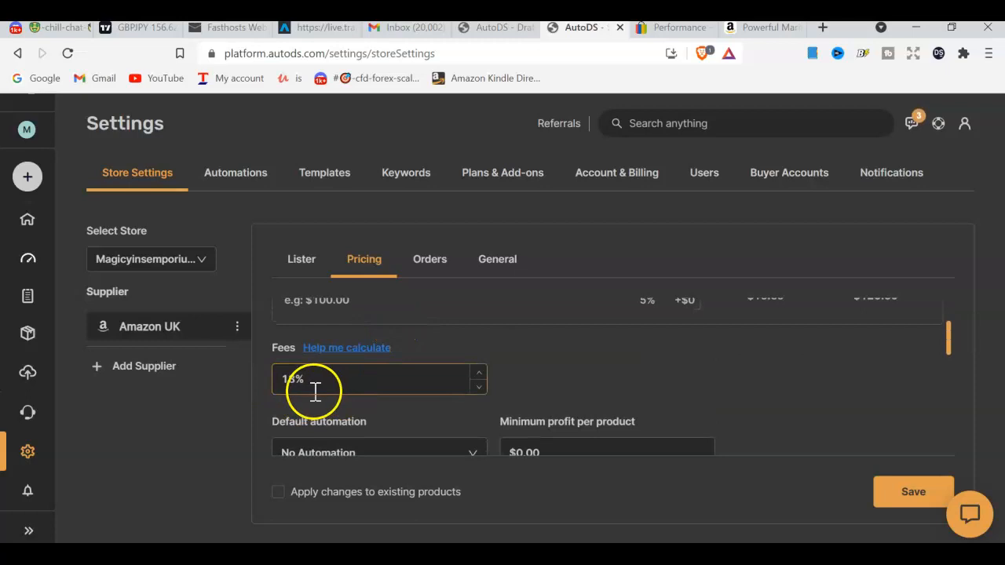
scroll(377, 400, up, 1)
scroll(378, 400, down, 3)
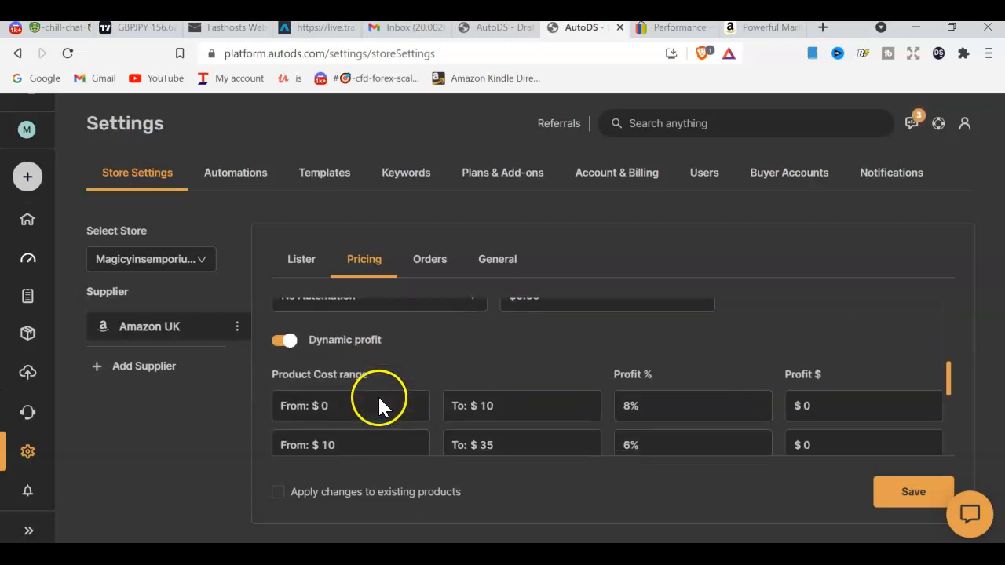
scroll(491, 388, down, 2)
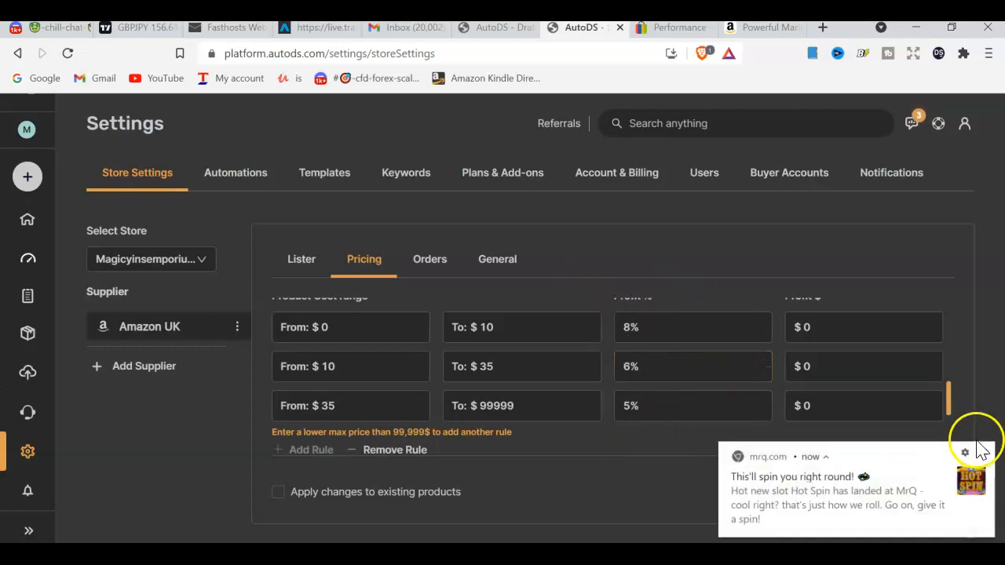
Dismiss the browser notification, check the profit percentages for each product cost range and save the pricing settings
click(988, 458)
click(701, 376)
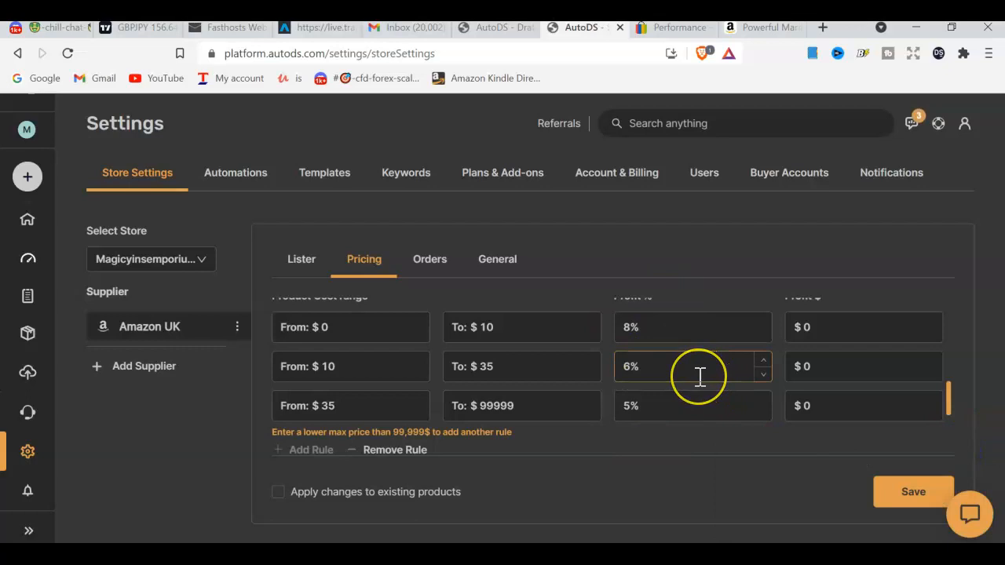
click(676, 345)
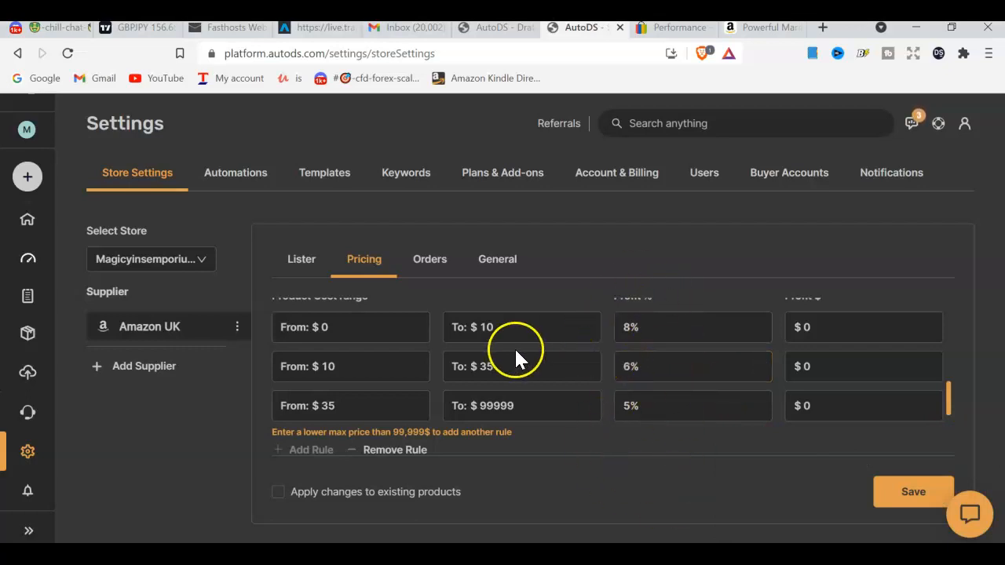
click(901, 489)
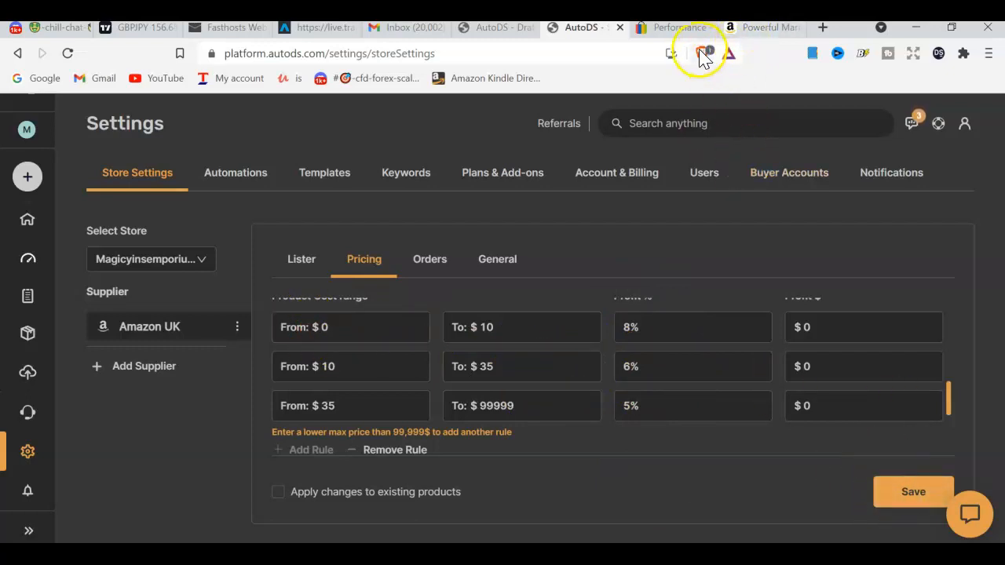
Switch to the Amazon UK page for the marine collagen tablets and enable gift options for the order
click(753, 28)
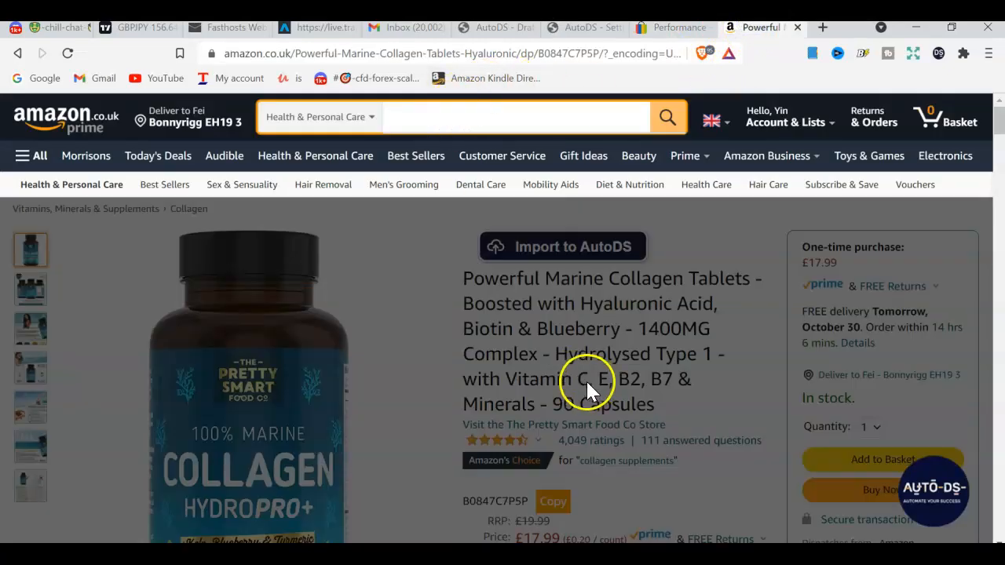
click(438, 325)
scroll(910, 376, down, 3)
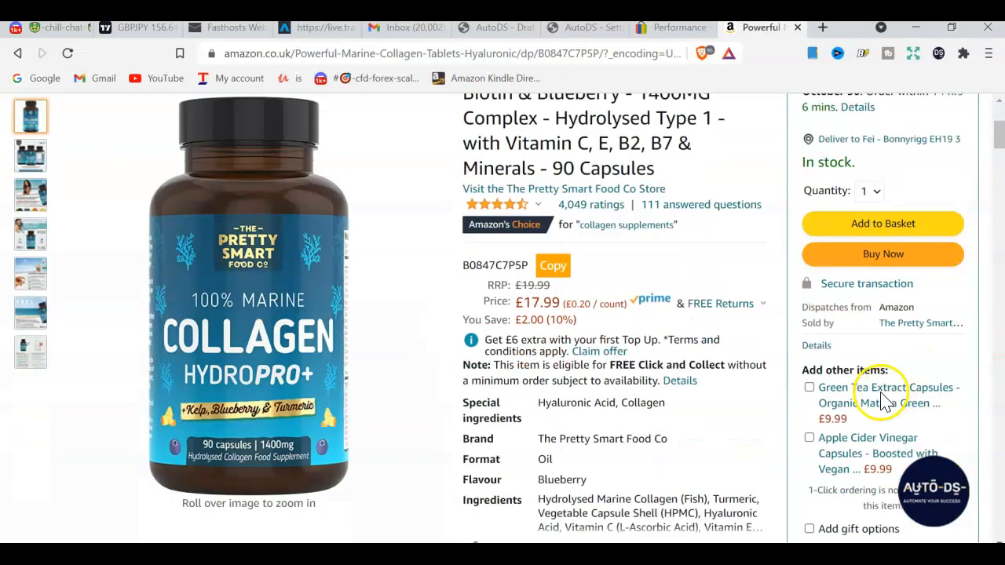
scroll(812, 440, down, 2)
click(809, 372)
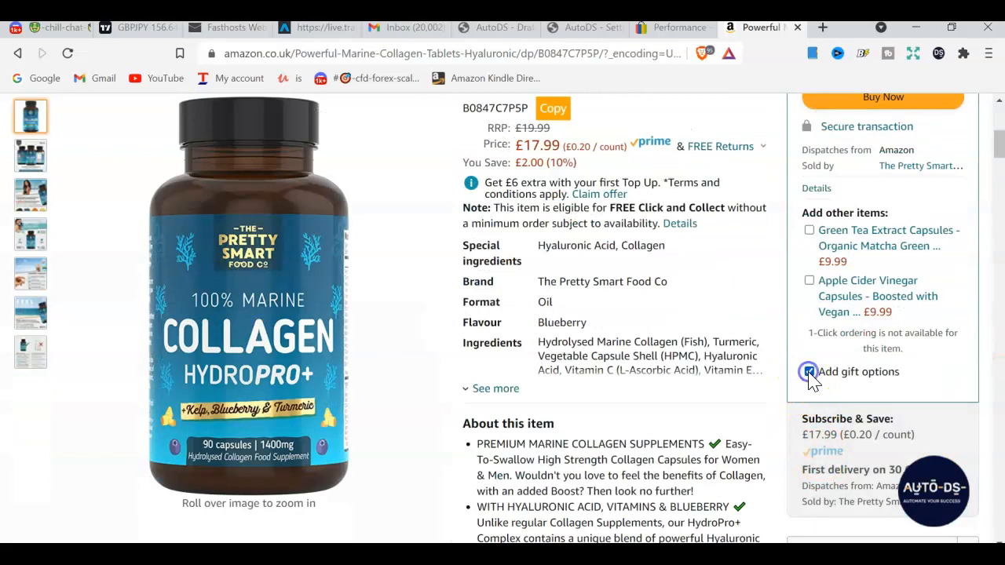
scroll(856, 228, up, 2)
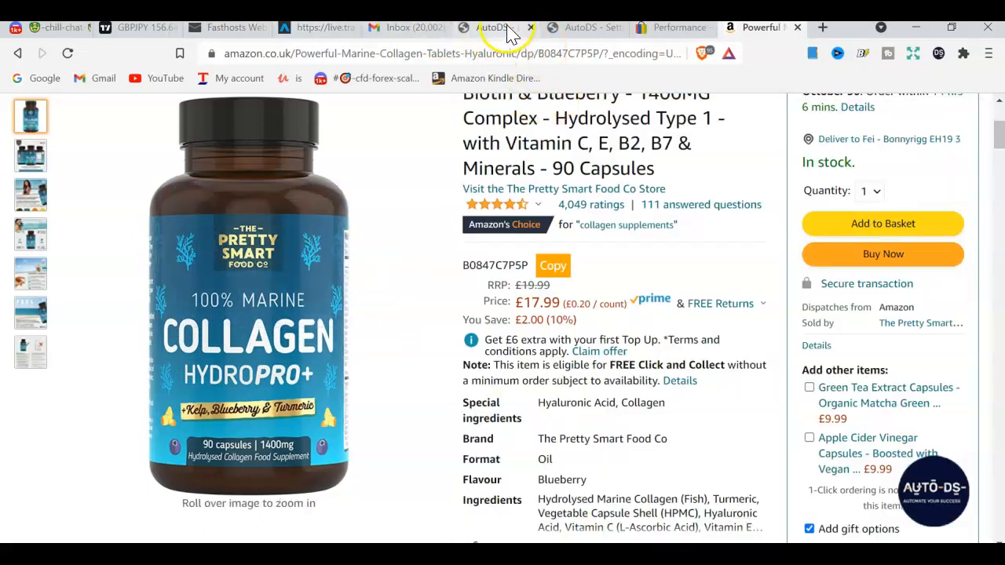
Check the eBay selling overview and the account's own seller profile, and return to the AutoDS drafts
click(584, 28)
click(619, 28)
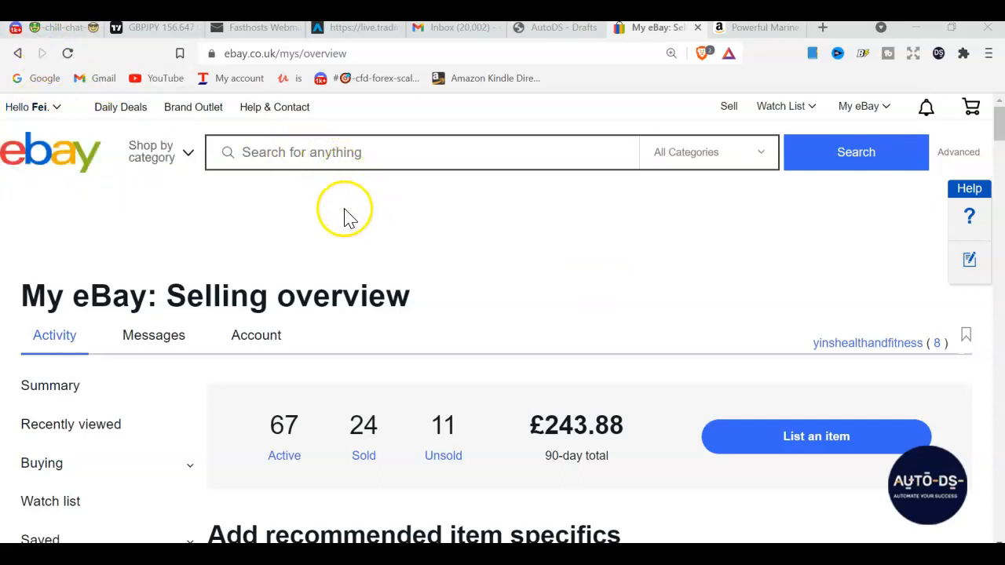
mouse_move(47, 111)
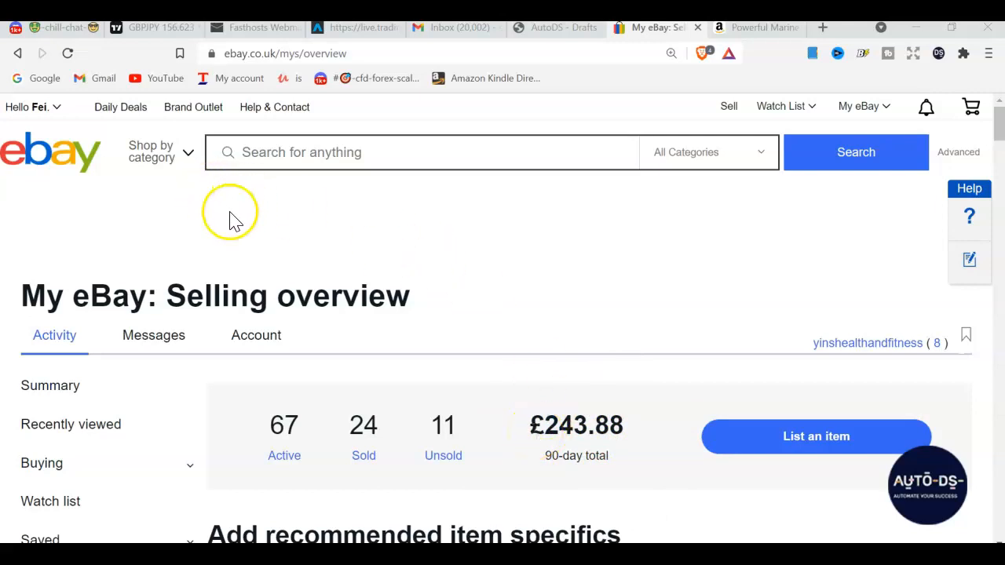
click(114, 156)
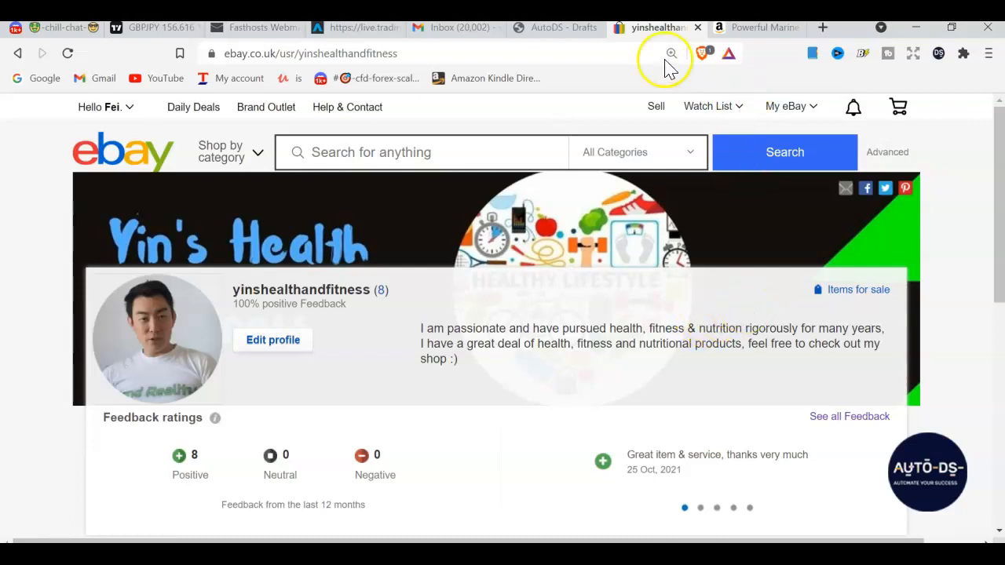
click(562, 28)
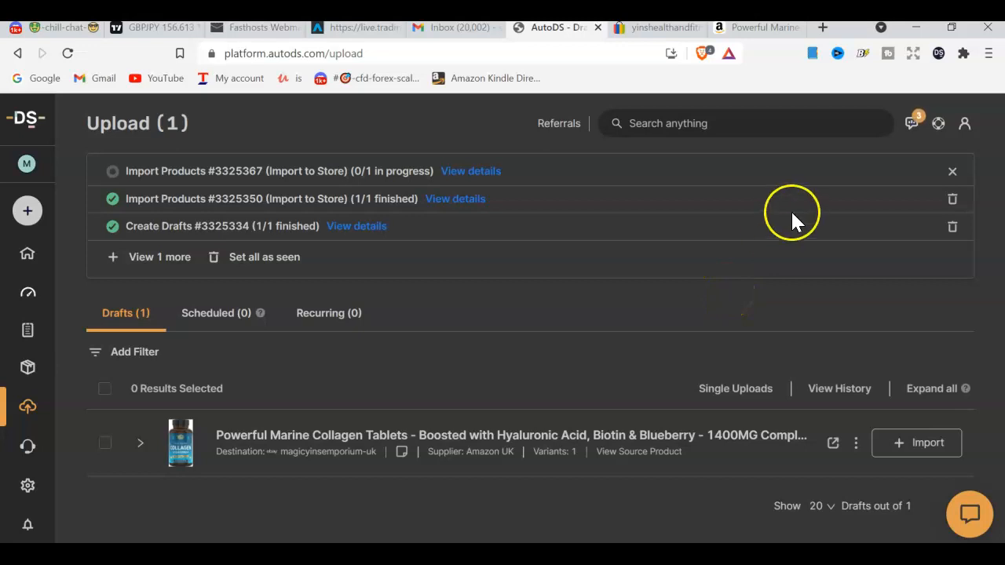
Leave the Amazon product page for google.com, search for "autods" and open the Pick Your Plan result
click(734, 28)
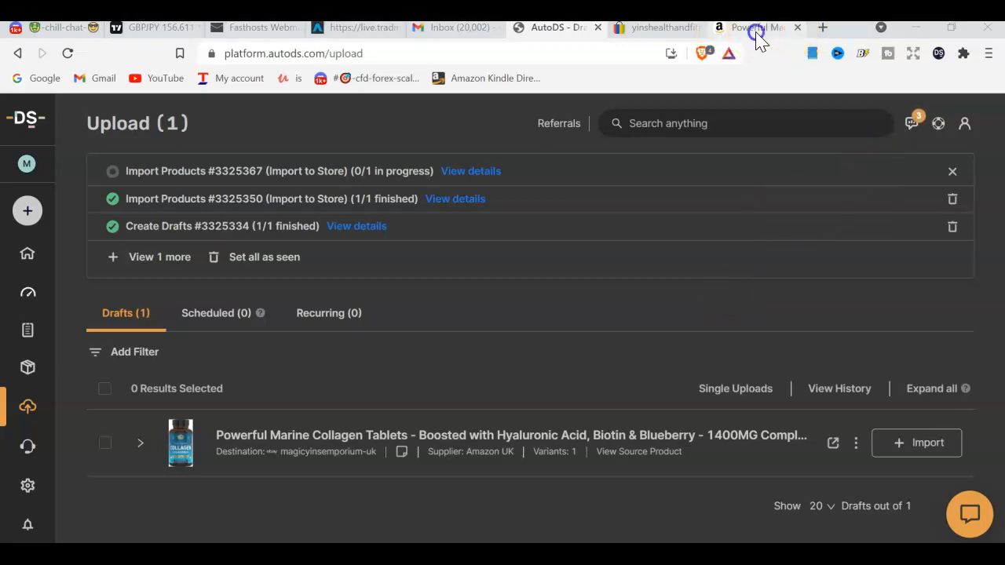
click(617, 53)
text(google.com)
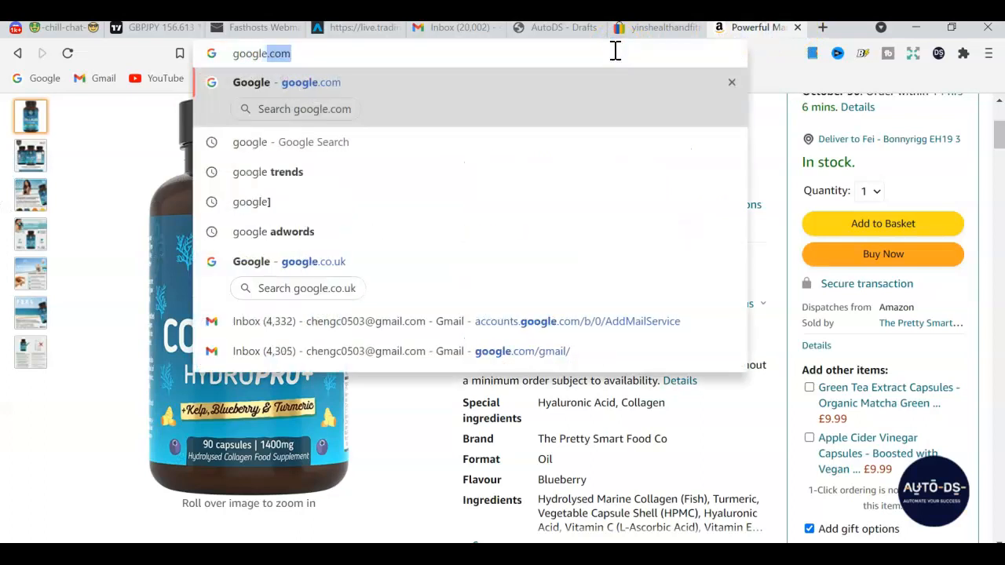
key(Return)
text(autods)
key(Return)
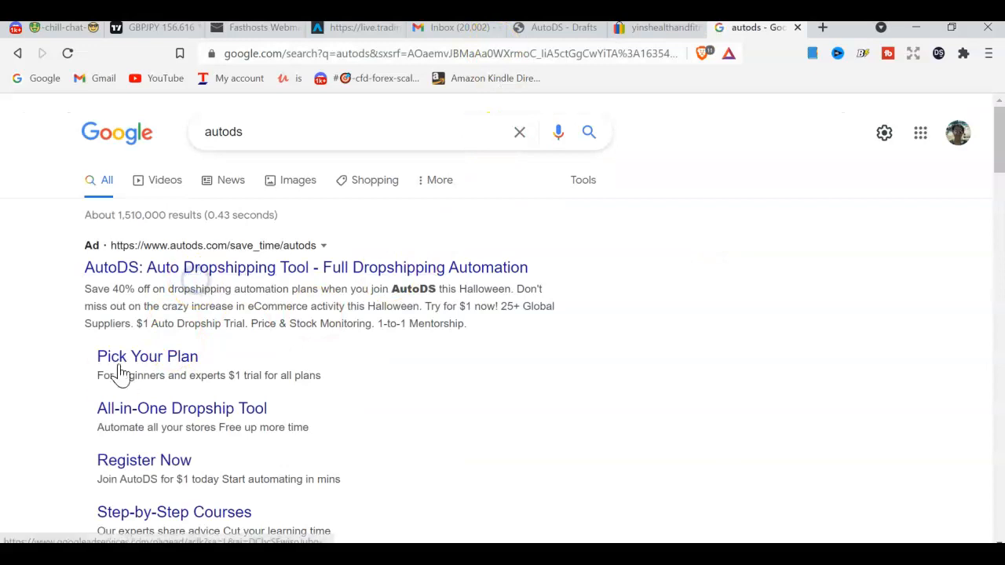
click(137, 356)
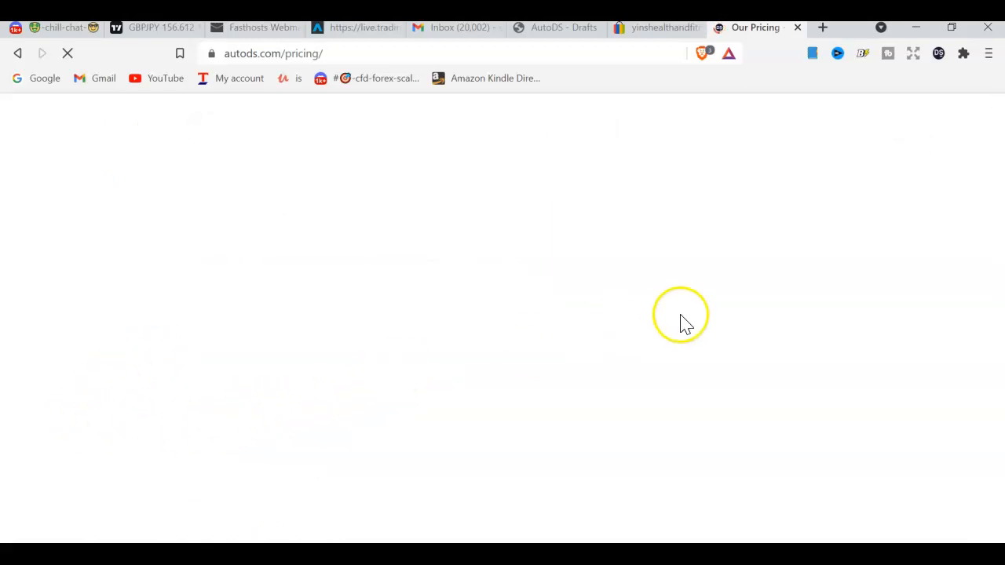
Review the monthly AutoDS plans, examining the Import 100 plan's price, trial offer and product importer feature
scroll(183, 322, up, 1)
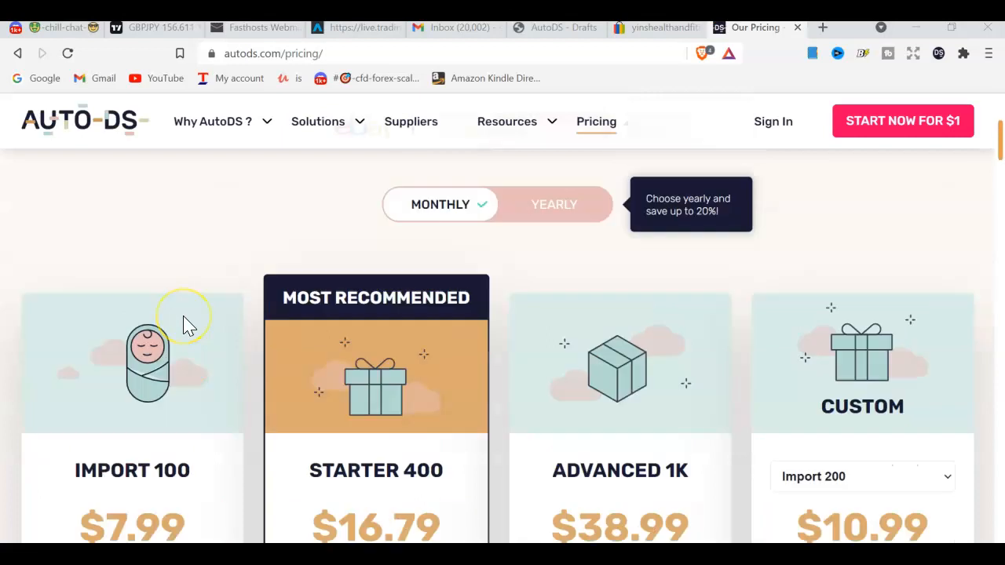
scroll(183, 322, down, 2)
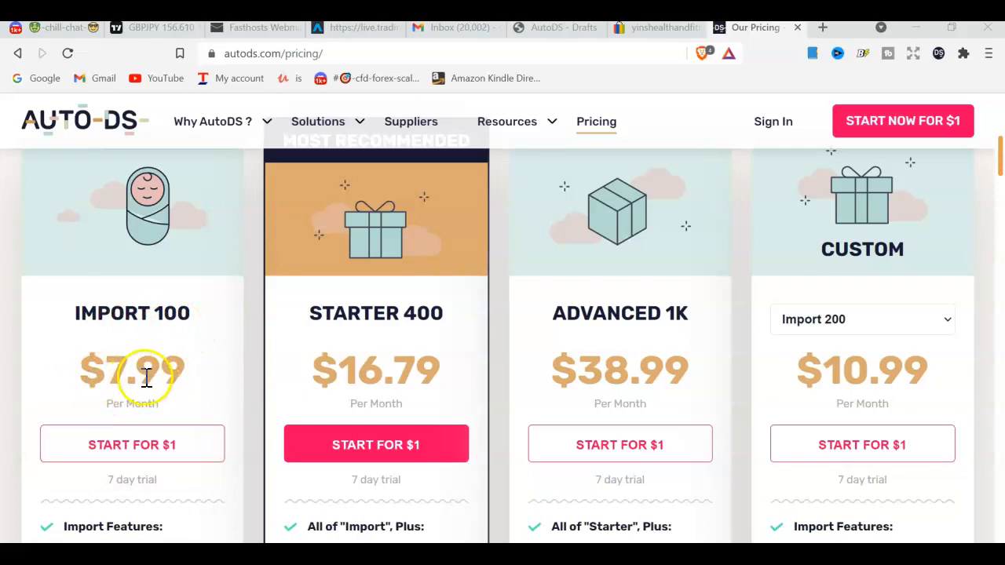
scroll(184, 373, down, 1)
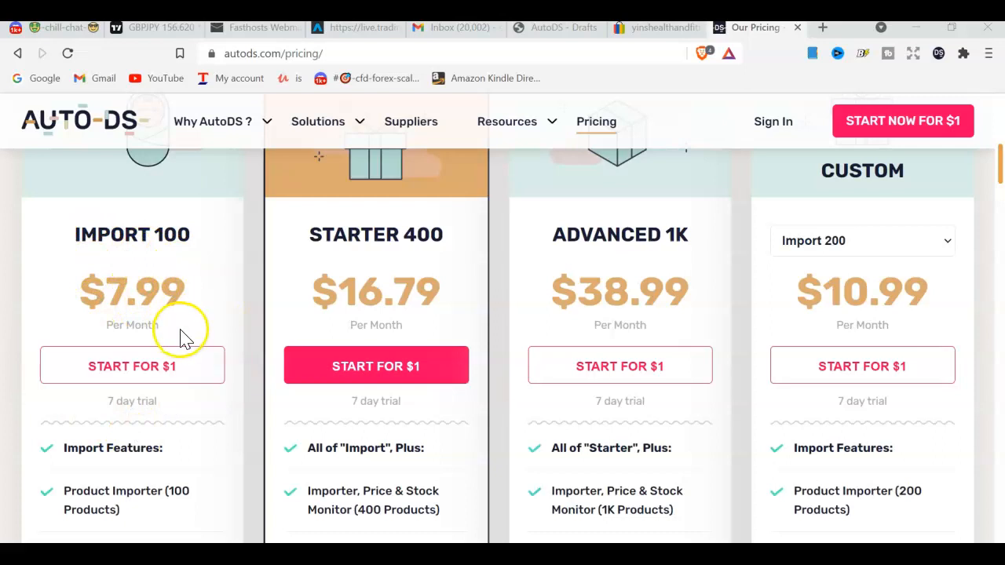
scroll(180, 338, down, 1)
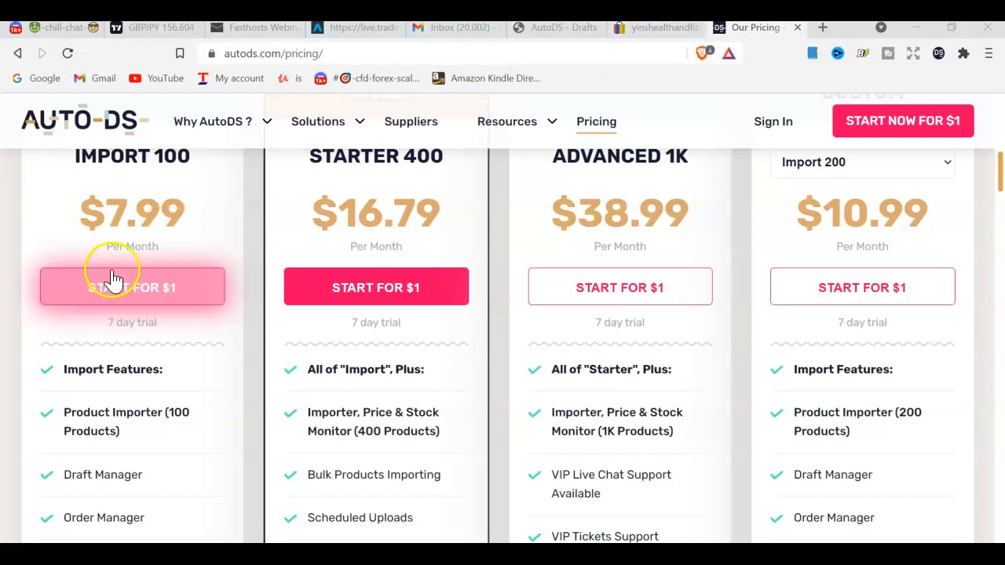
scroll(149, 306, down, 1)
mouse_move(163, 327)
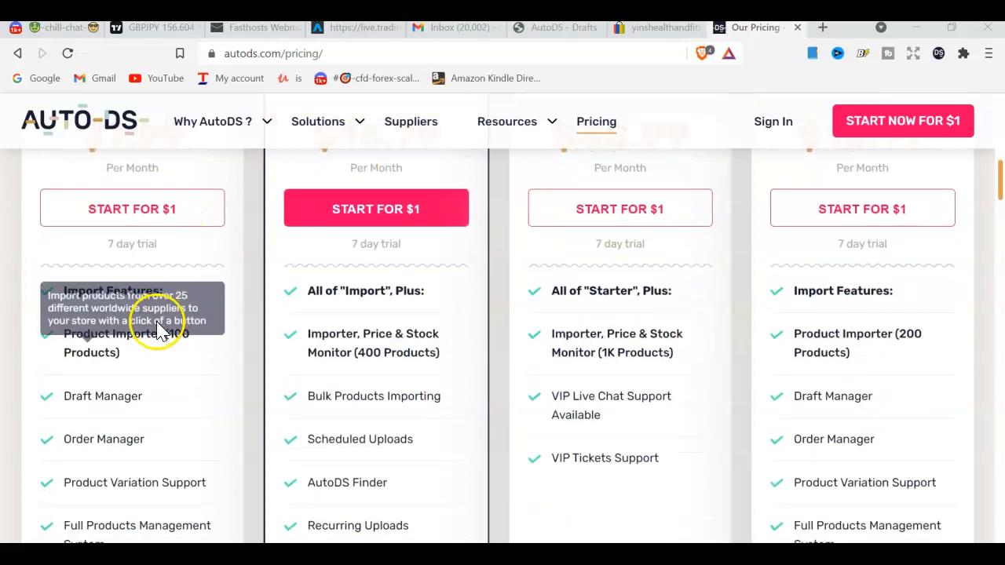
Examine the Starter 400 plan's price and features alongside the other plans, dismissing the browser notification
scroll(153, 369, up, 3)
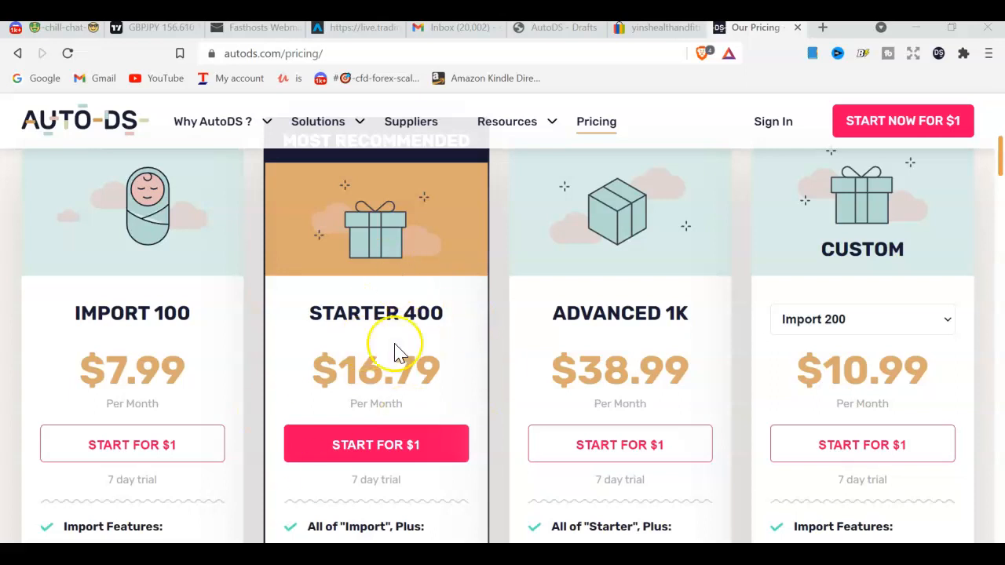
scroll(421, 321, down, 2)
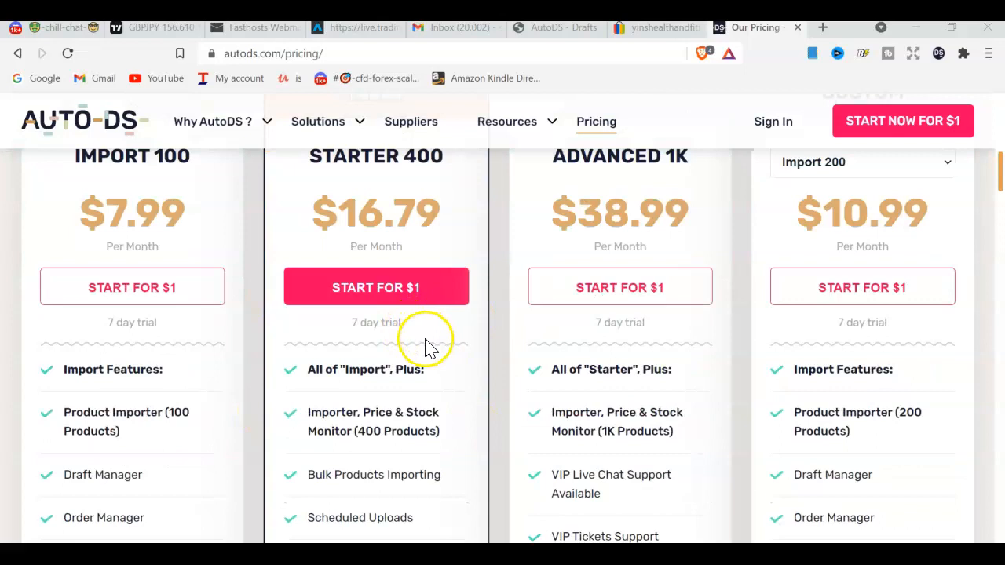
scroll(433, 227, up, 1)
scroll(433, 228, down, 2)
scroll(433, 228, up, 2)
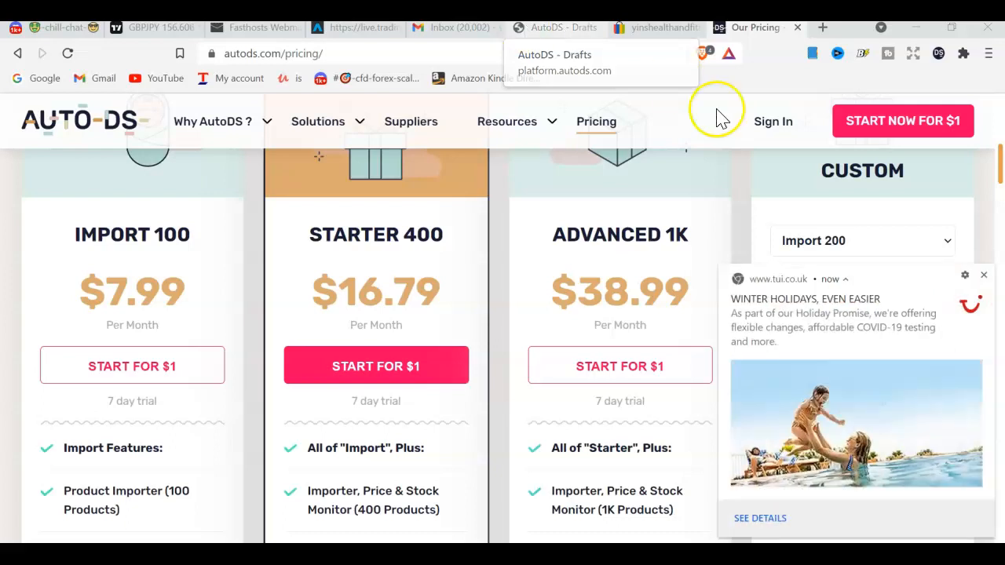
click(986, 276)
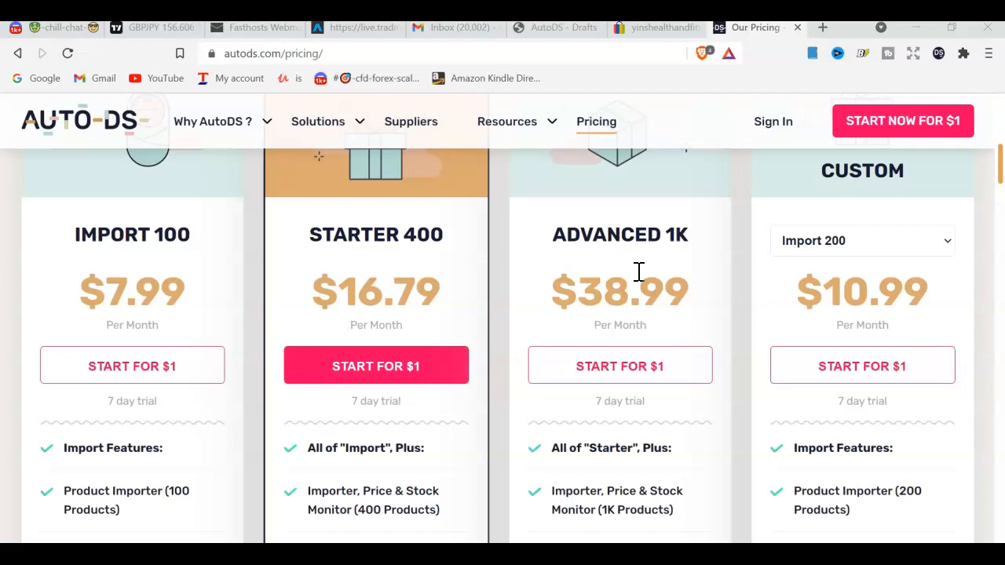
mouse_move(369, 494)
scroll(406, 269, down, 2)
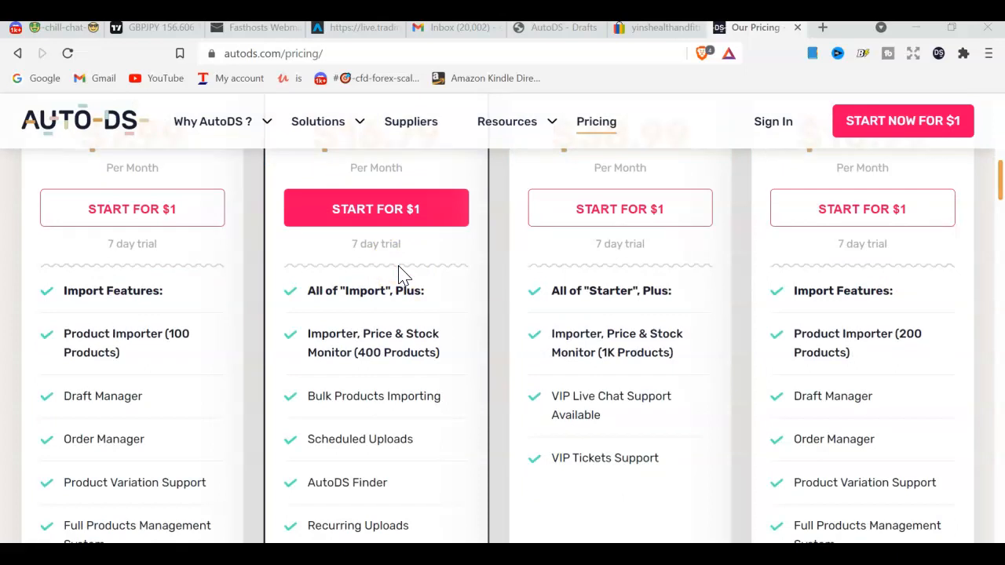
Switch the custom AutoDS plan to Starter 600 and check its monthly price against the fixed plans
scroll(402, 275, up, 3)
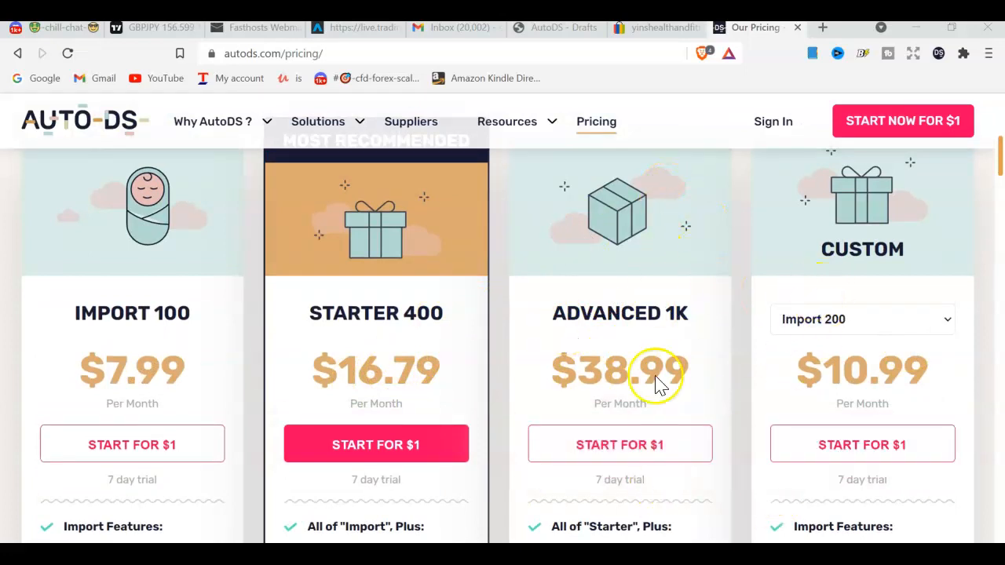
click(867, 320)
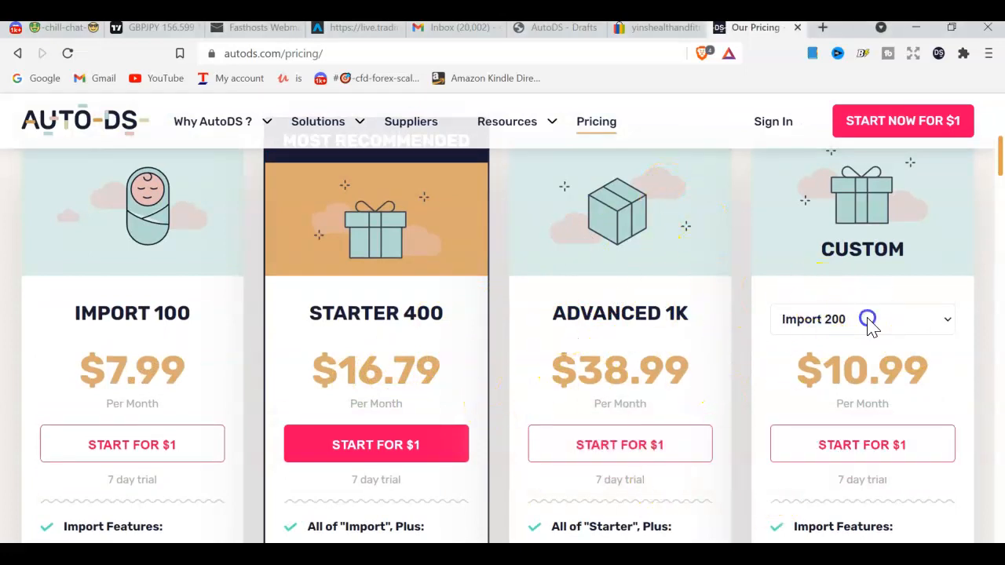
scroll(849, 112, up, 1)
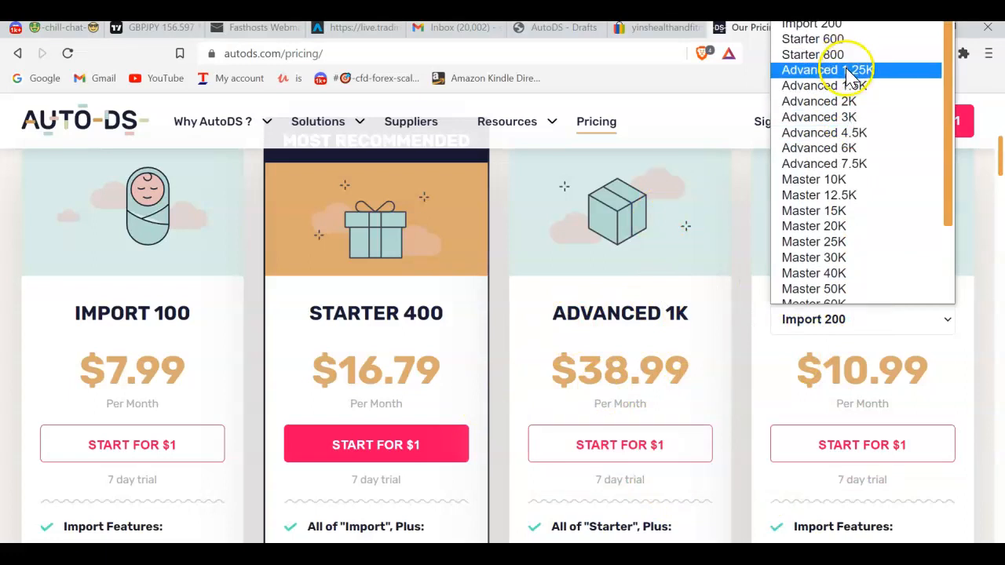
click(854, 41)
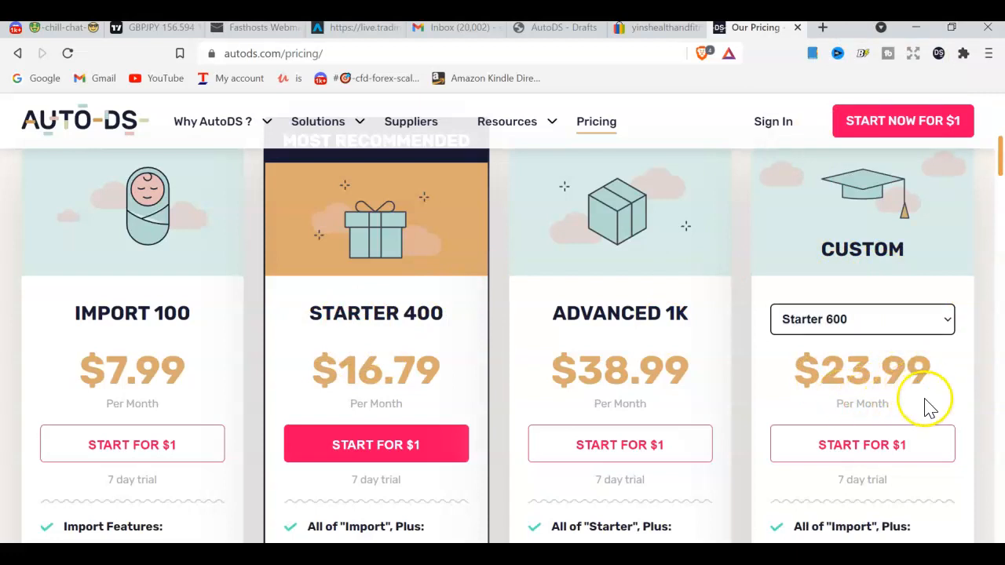
Switch the custom plan to Starter 800 and look over its monthly price and included features
scroll(928, 407, down, 1)
click(922, 242)
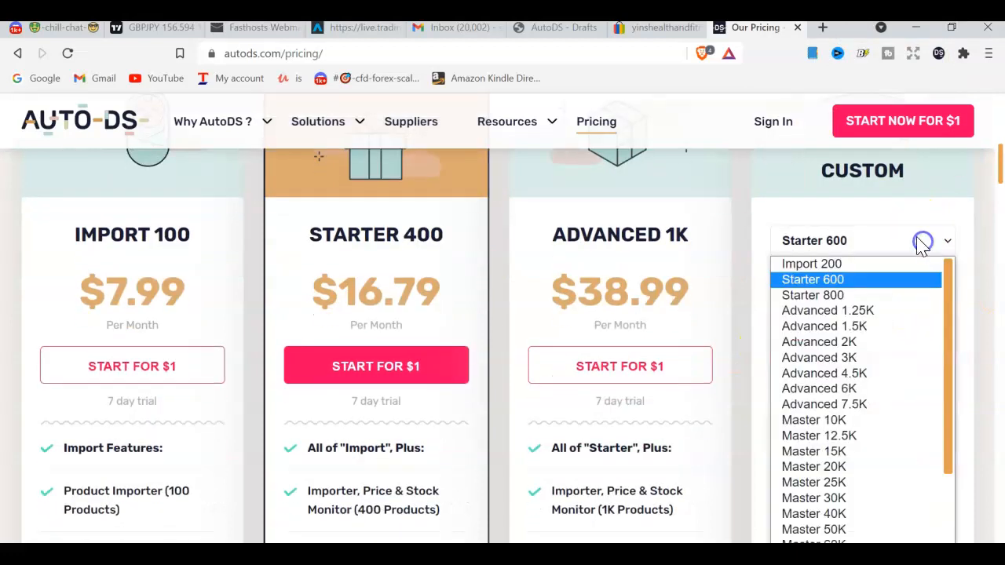
click(869, 294)
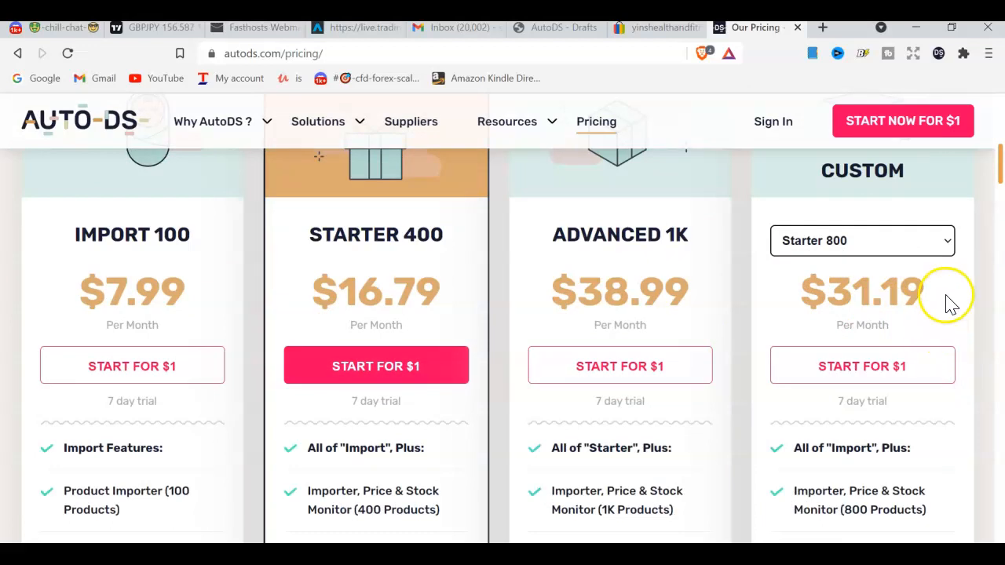
scroll(980, 448, down, 4)
scroll(980, 448, up, 4)
Examine the Import 100 plan's feature list, including the description of product variation support
mouse_move(339, 138)
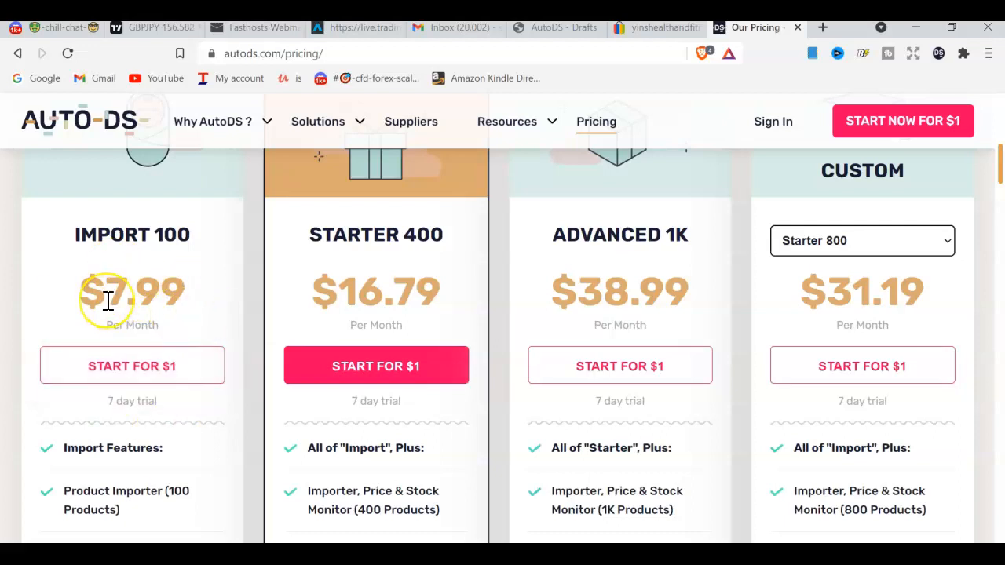
scroll(108, 301, down, 4)
mouse_move(119, 314)
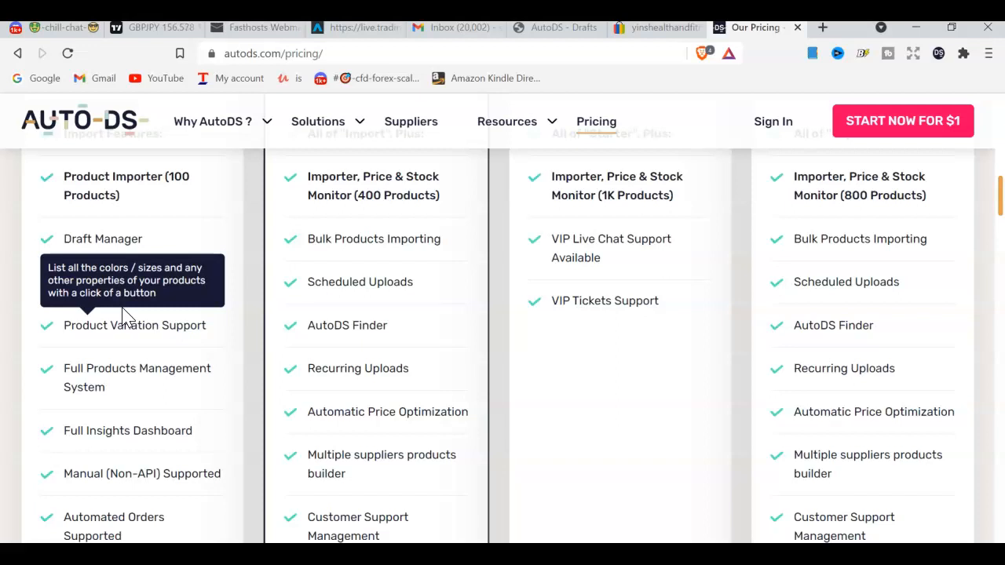
scroll(701, 363, up, 5)
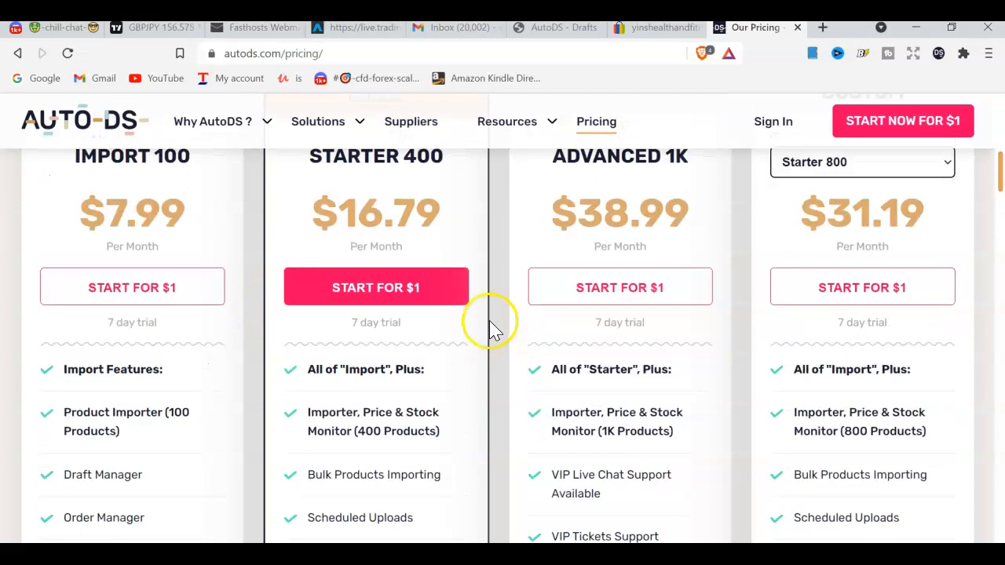
Search Google for "hustle got real" in a new browser tab
click(821, 28)
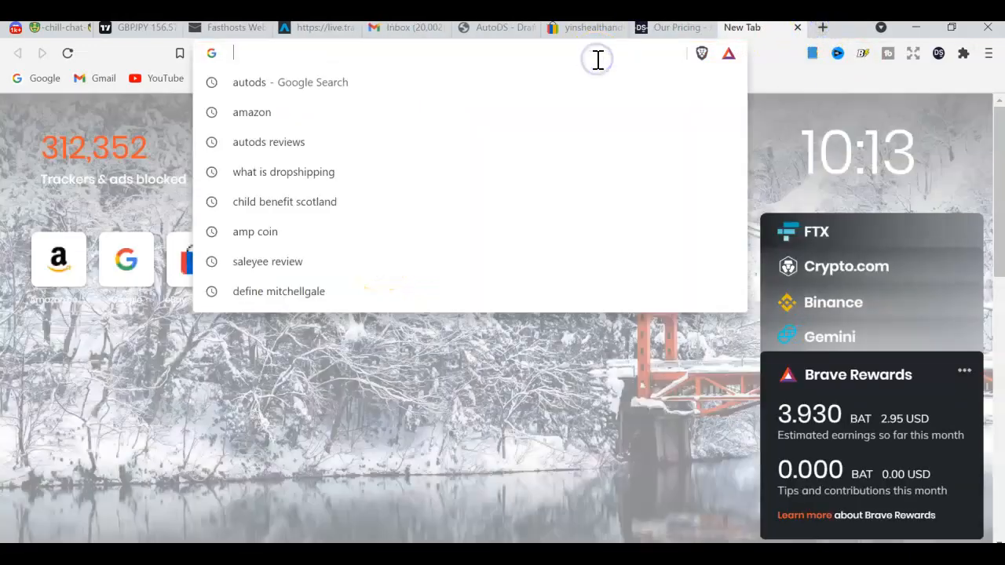
text(hustle got real)
key(Return)
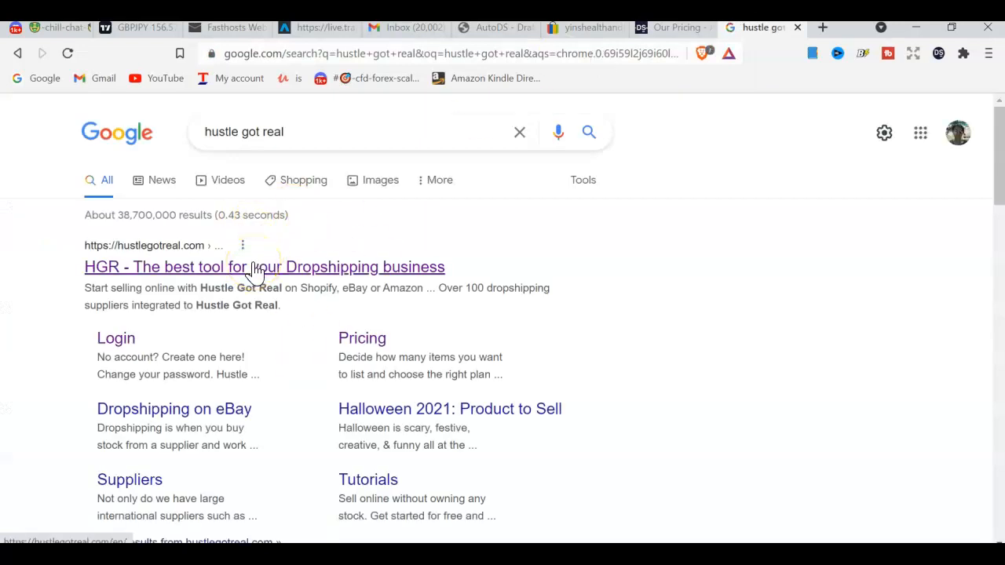
Return to the AutoDS pricing page and compare the eBay plans' monthly prices, billing options and feature lists
click(675, 28)
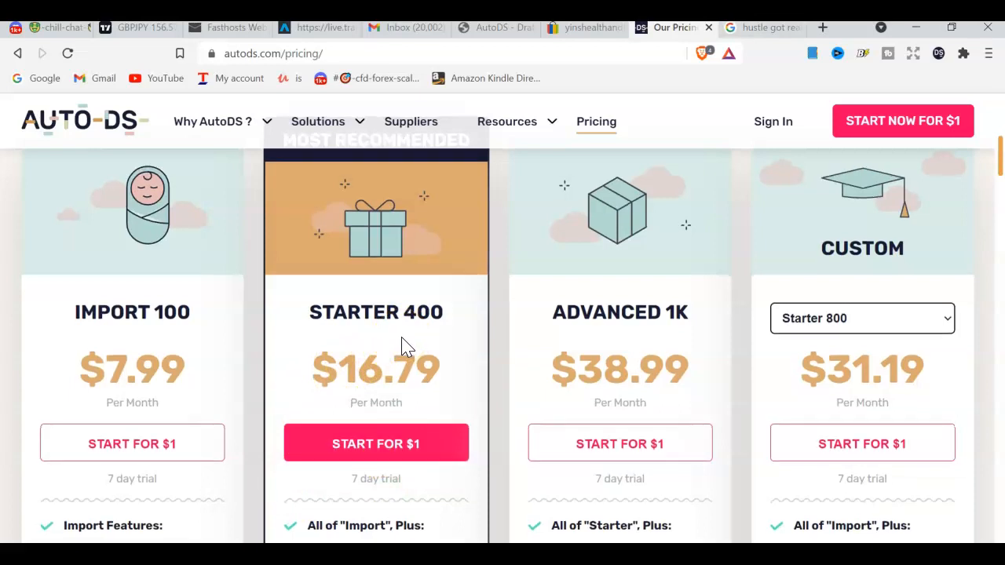
scroll(400, 349, down, 3)
scroll(401, 353, up, 4)
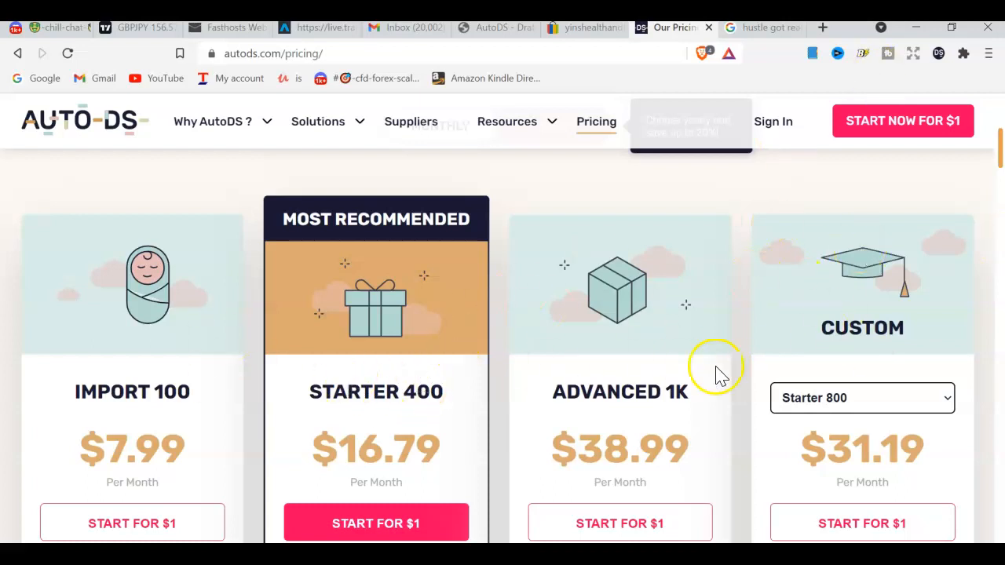
scroll(720, 375, down, 3)
scroll(569, 302, up, 2)
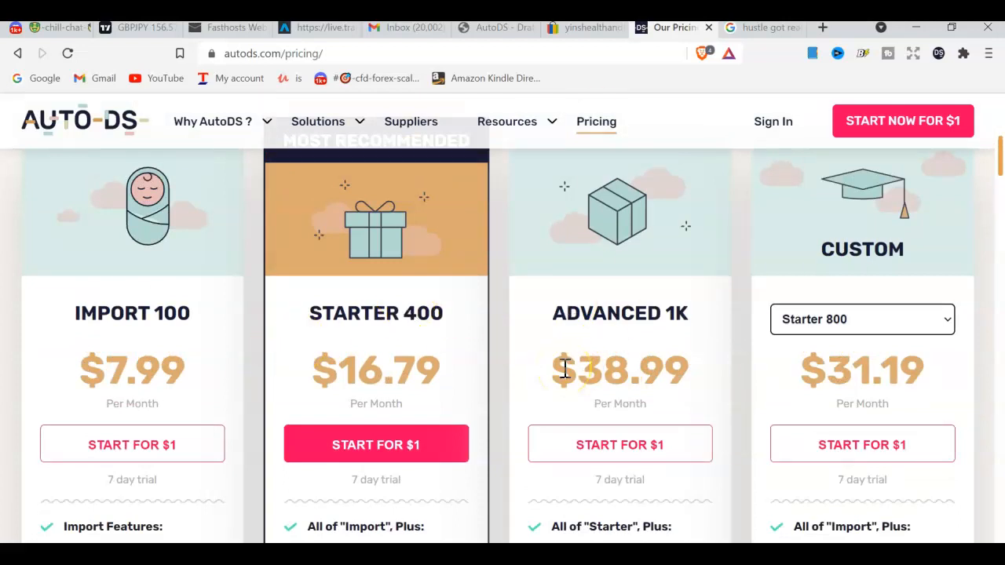
scroll(562, 368, up, 4)
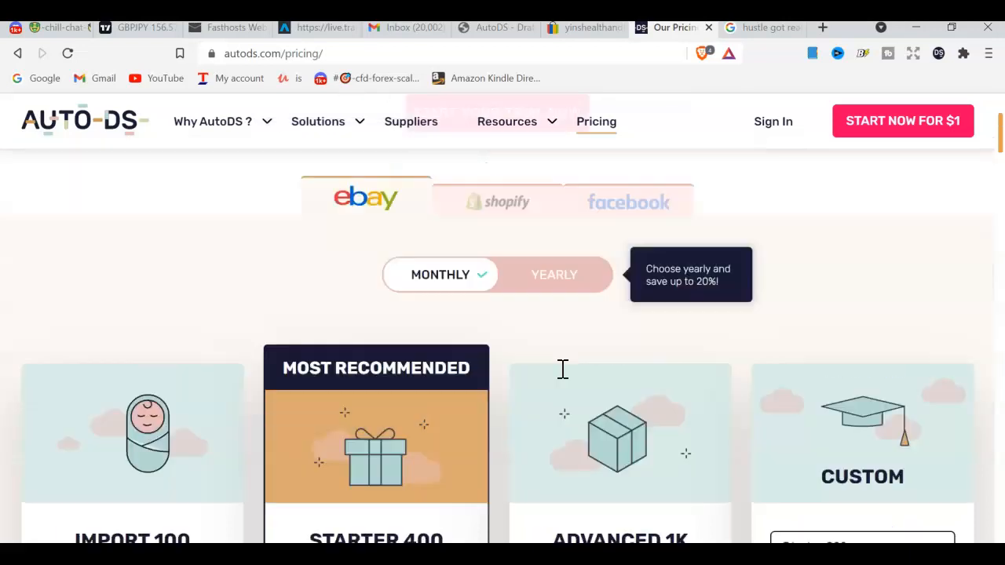
scroll(574, 360, down, 2)
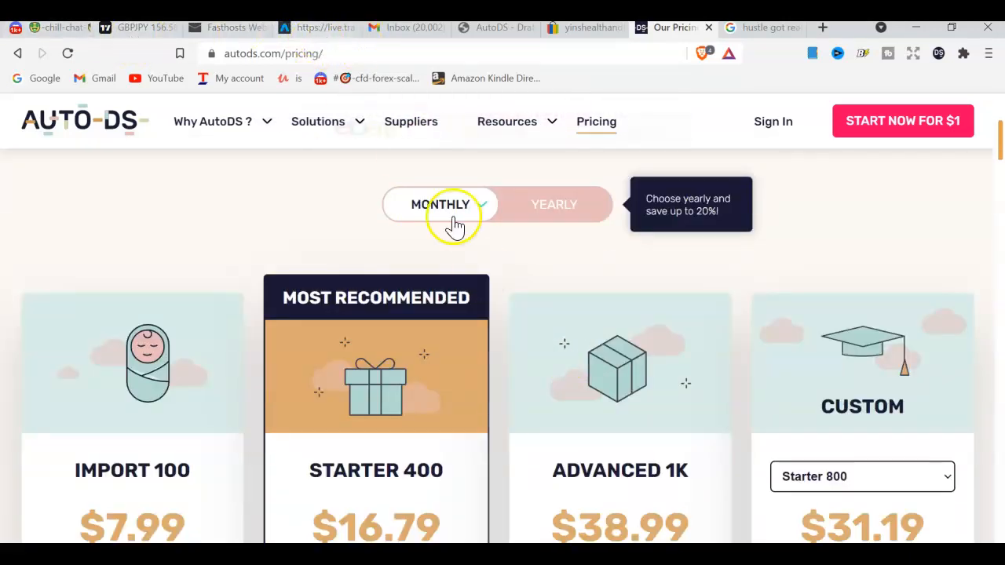
scroll(525, 401, down, 5)
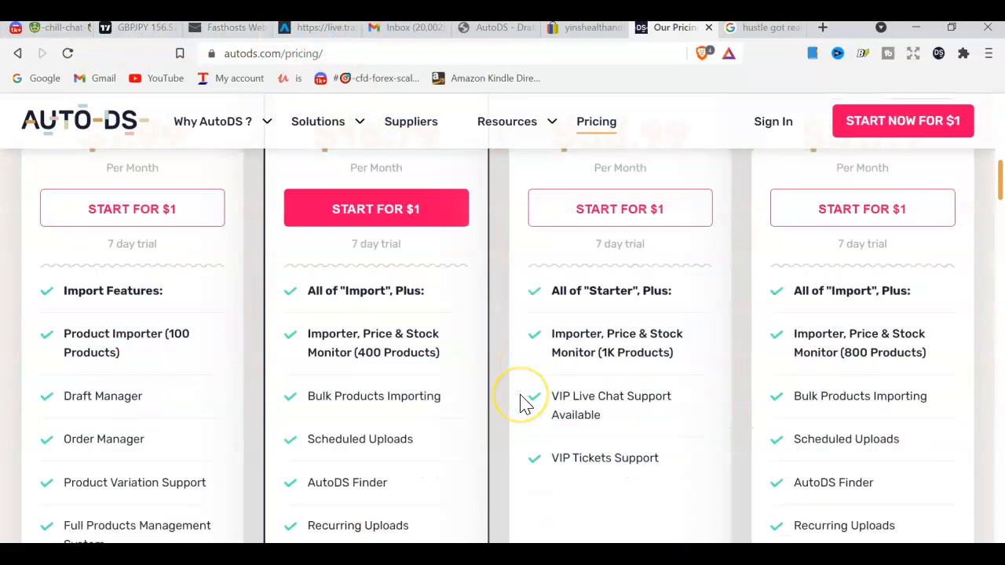
scroll(523, 400, up, 10)
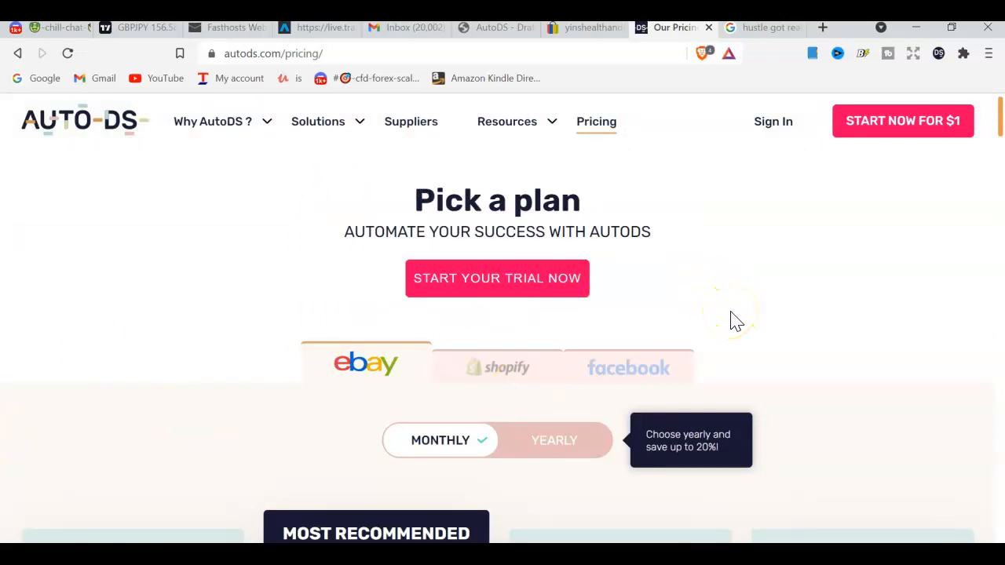
scroll(742, 321, down, 8)
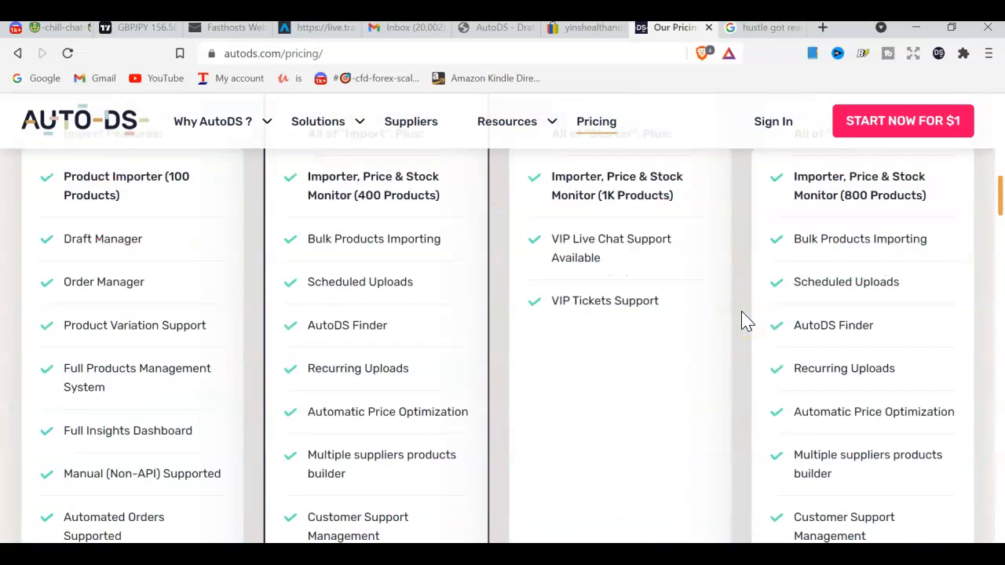